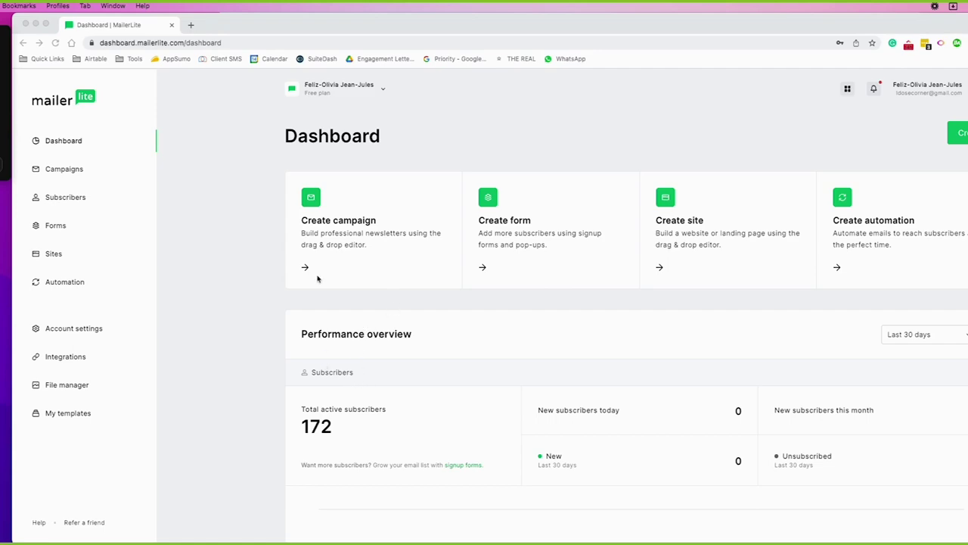
# Start a new email campaign and set its type to Regular campaign
pyautogui.click(320, 230)
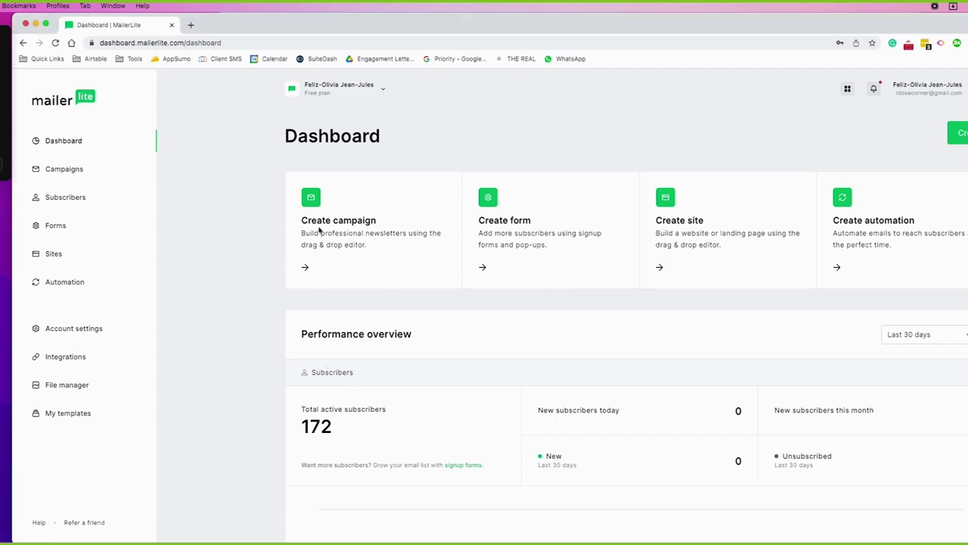
pyautogui.click(310, 269)
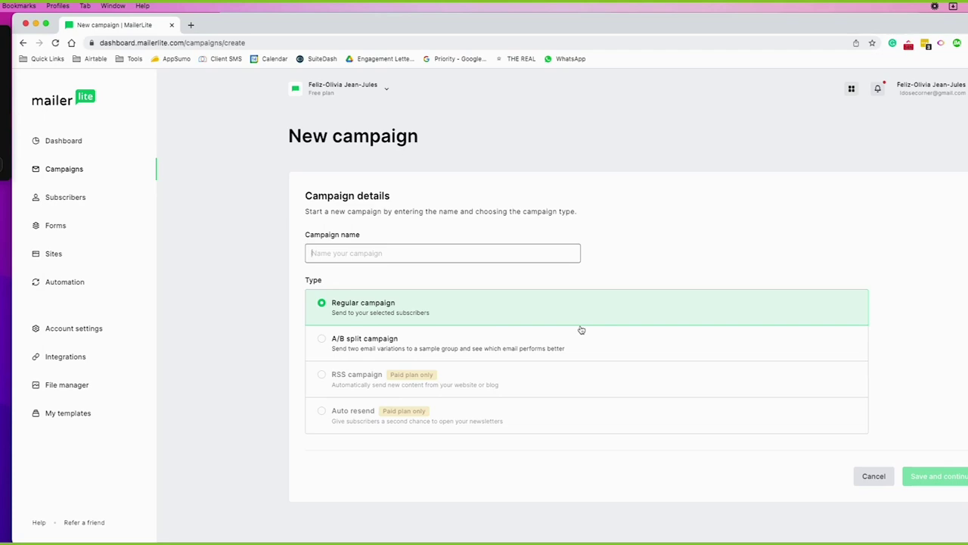
pyautogui.click(575, 351)
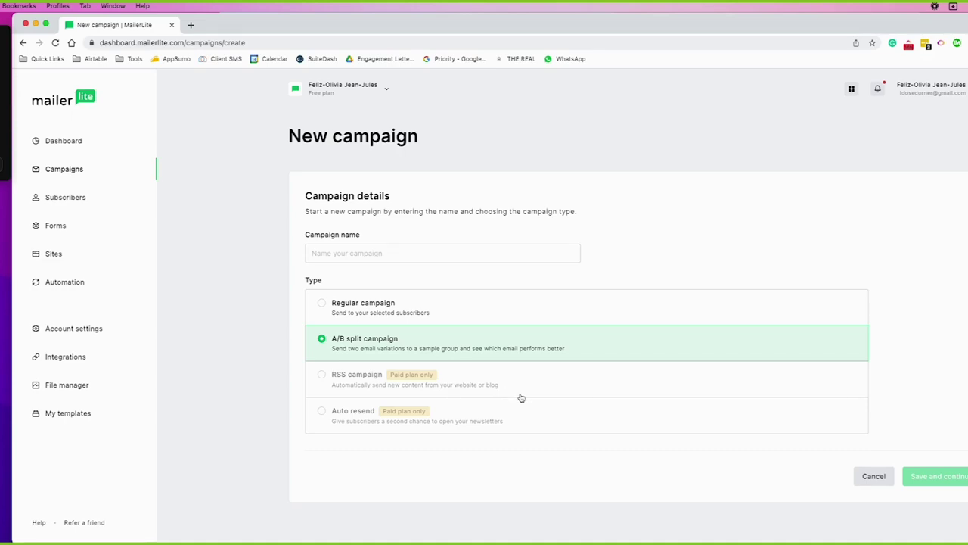
pyautogui.click(499, 305)
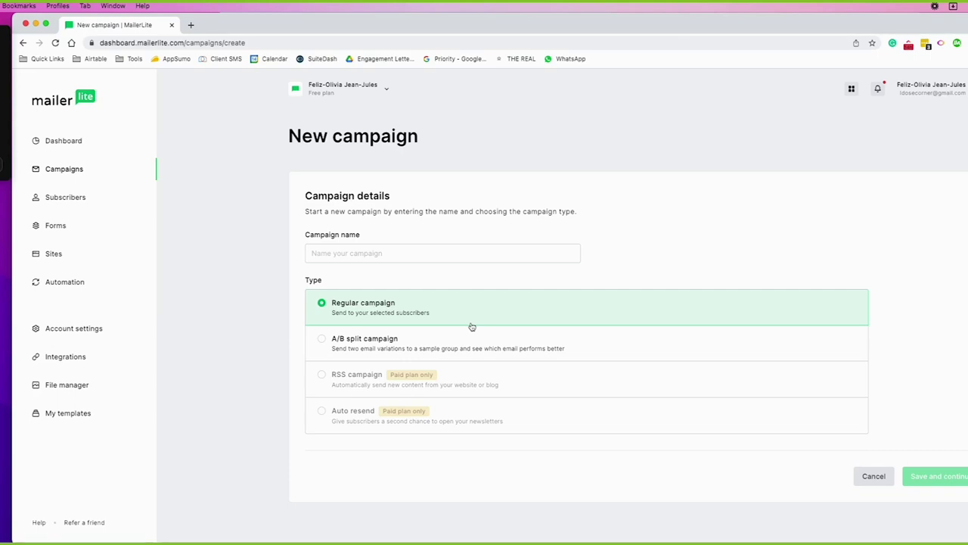
# Name the campaign Welcome and save it to continue to the campaign details
pyautogui.click(429, 257)
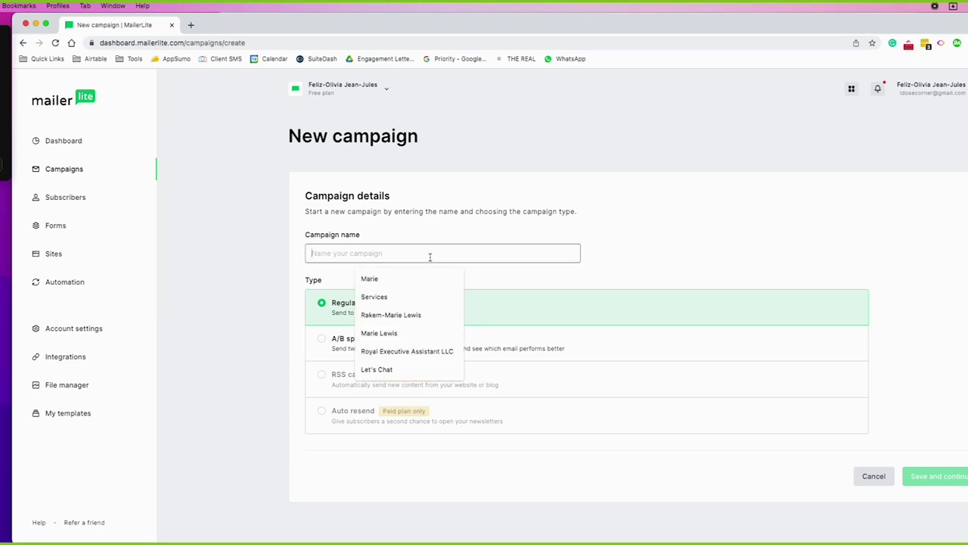
pyautogui.write('Welcome')
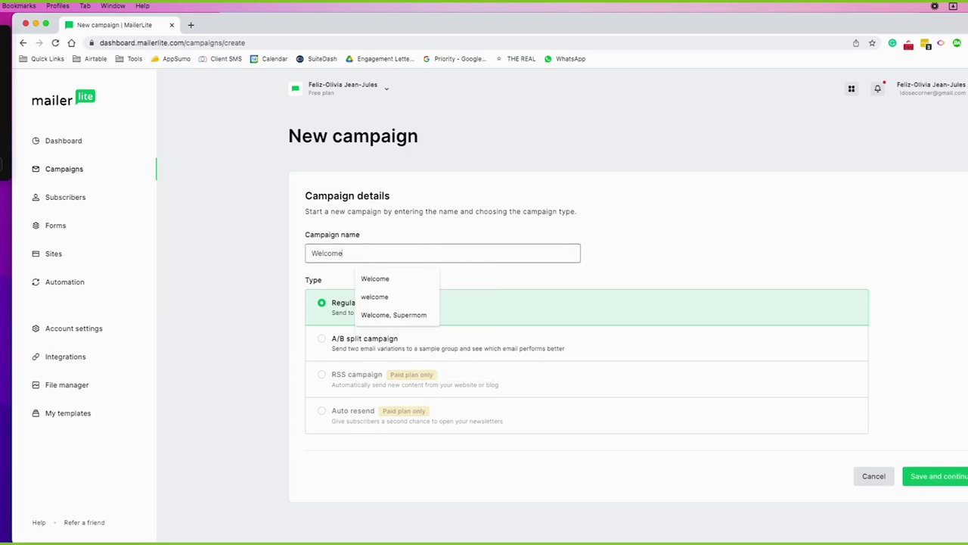
pyautogui.click(506, 270)
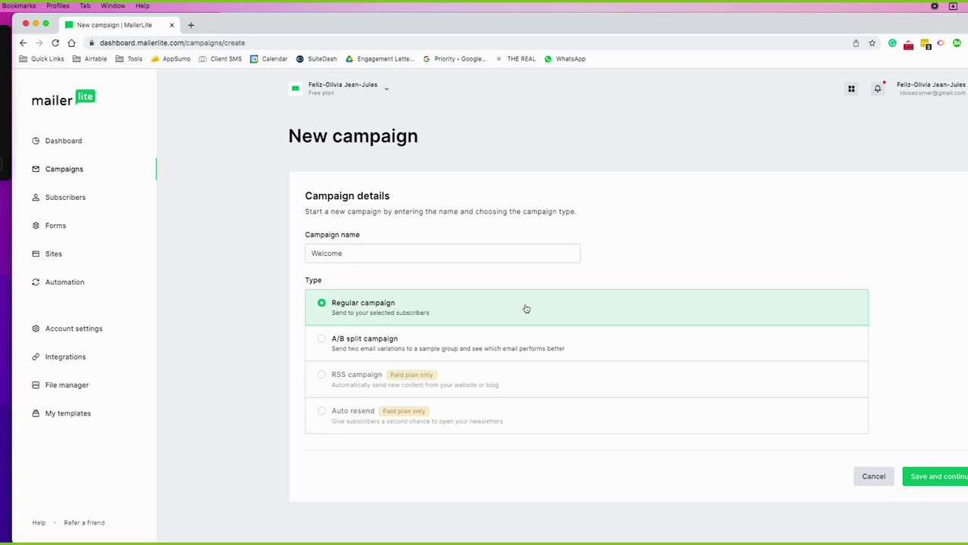
pyautogui.click(954, 477)
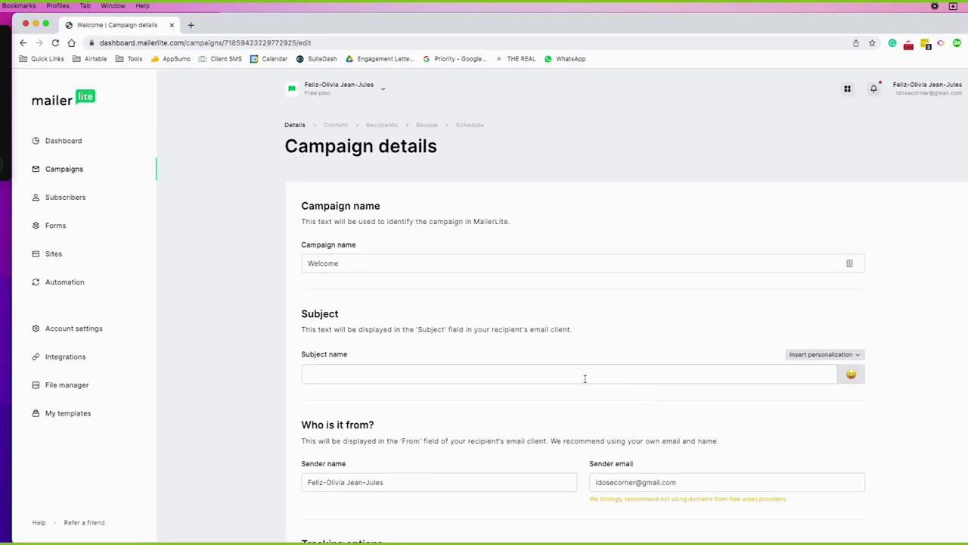
# Insert the subscriber name personalization {$name} into the campaign's subject
pyautogui.scroll(-1, 468, 350)
pyautogui.scroll(-3, 468, 350)
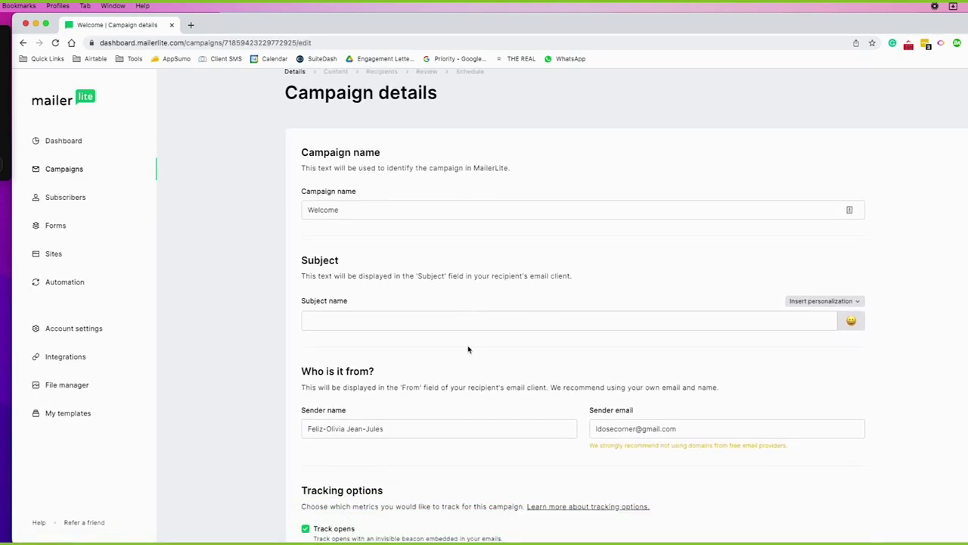
pyautogui.scroll(-2, 468, 348)
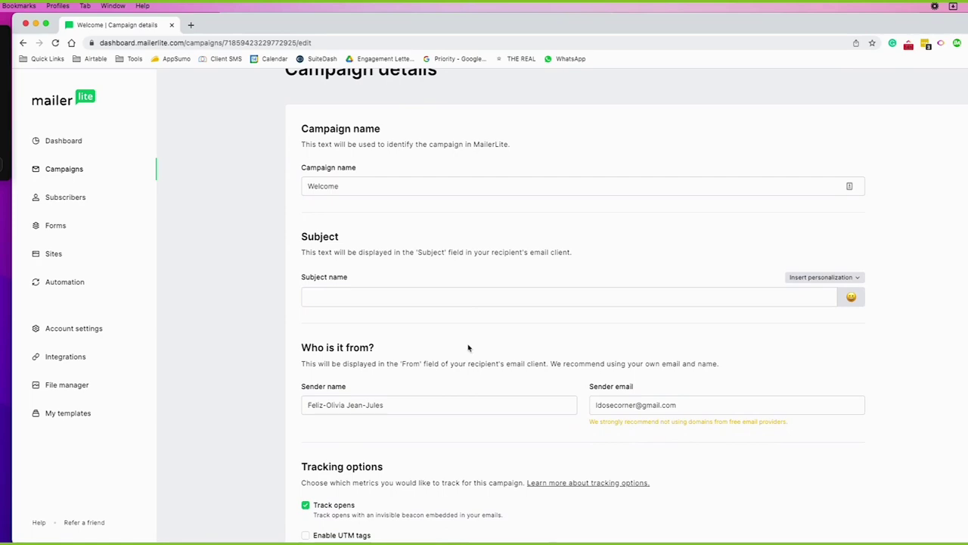
pyautogui.scroll(-1, 468, 350)
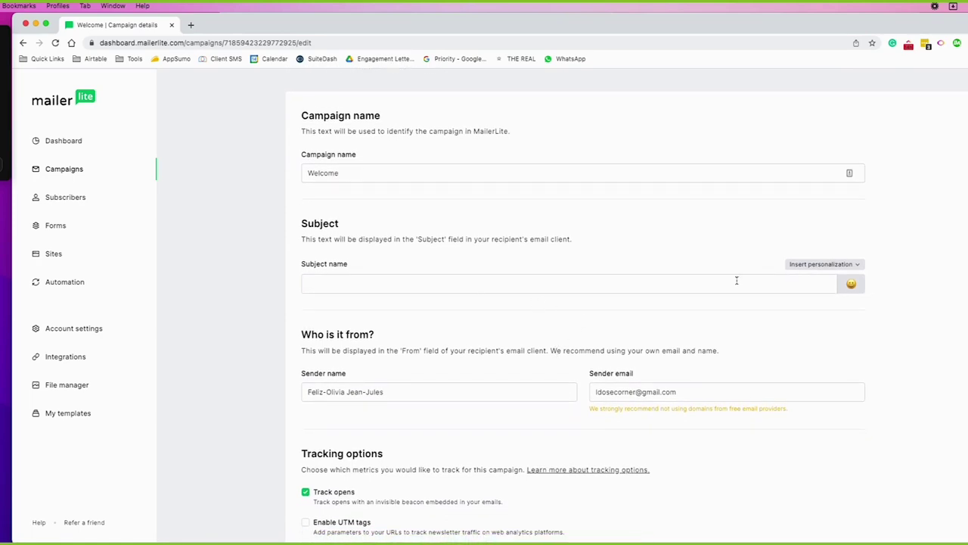
pyautogui.click(839, 271)
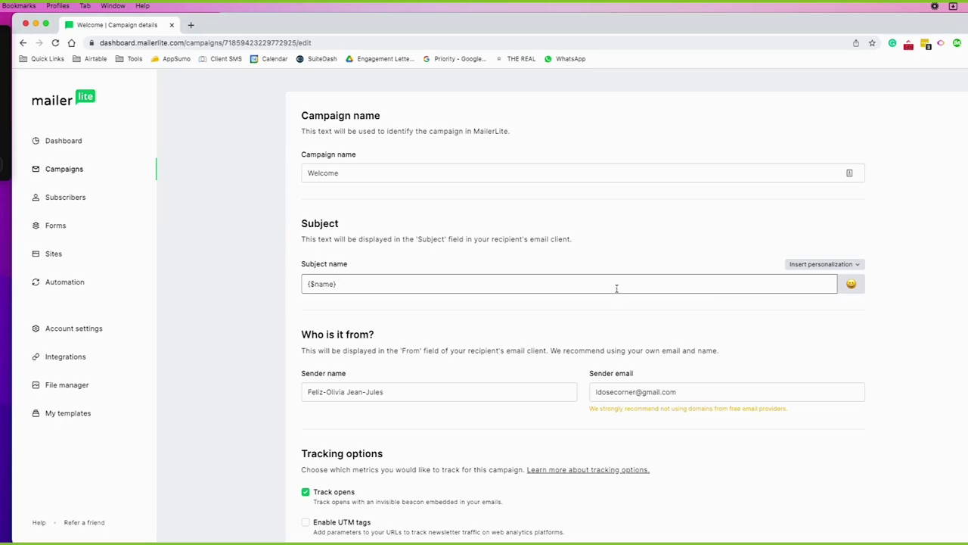
# Add a crown emoji and a space before {$name} in the subject
pyautogui.press('super+Left')
pyautogui.click(852, 285)
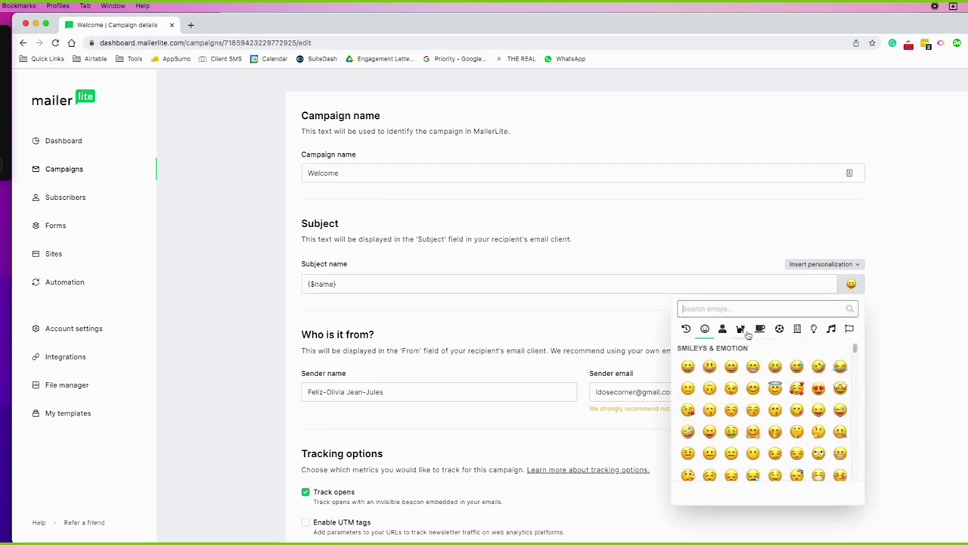
pyautogui.write('cr')
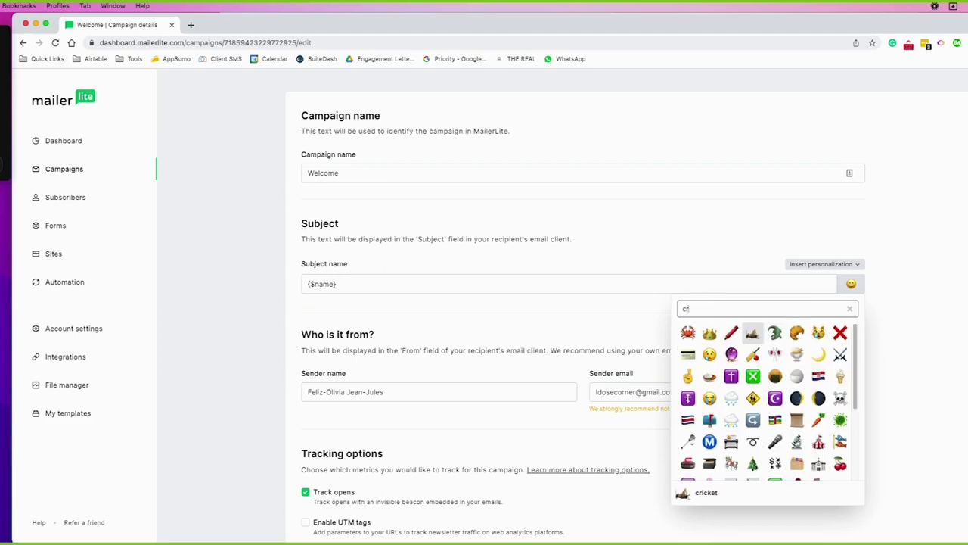
pyautogui.click(710, 336)
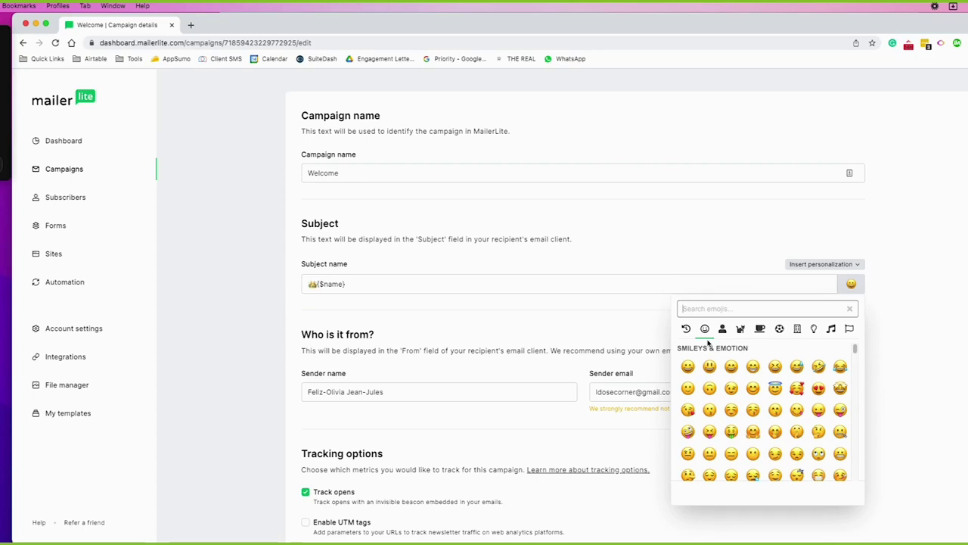
pyautogui.click(317, 283)
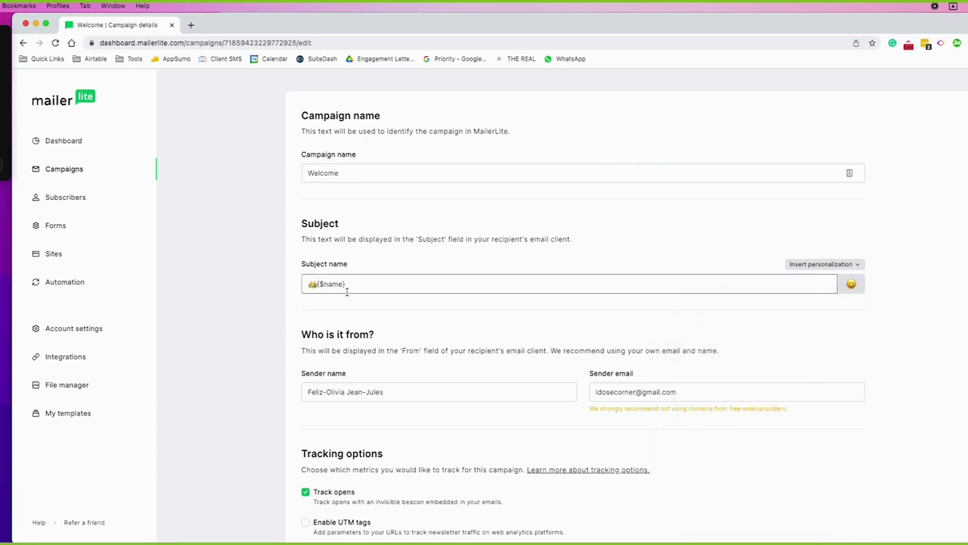
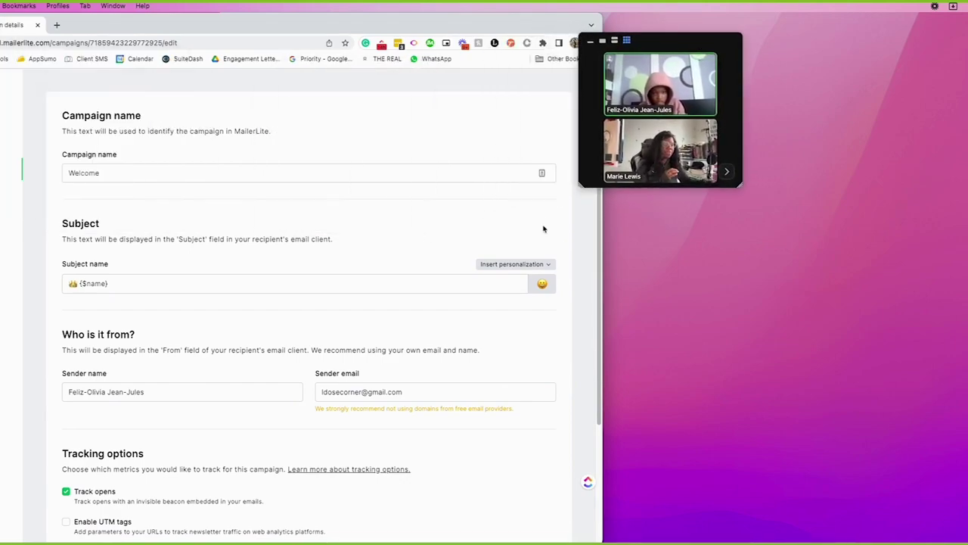
# Review the sender, tracking and language settings, and continue to the email content stage
pyautogui.scroll(-3, 457, 183)
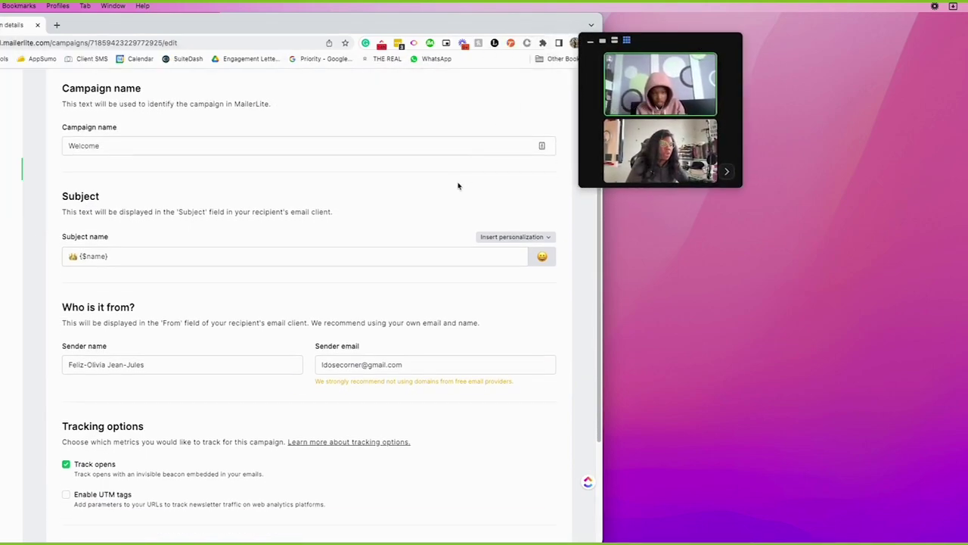
pyautogui.scroll(-2, 454, 185)
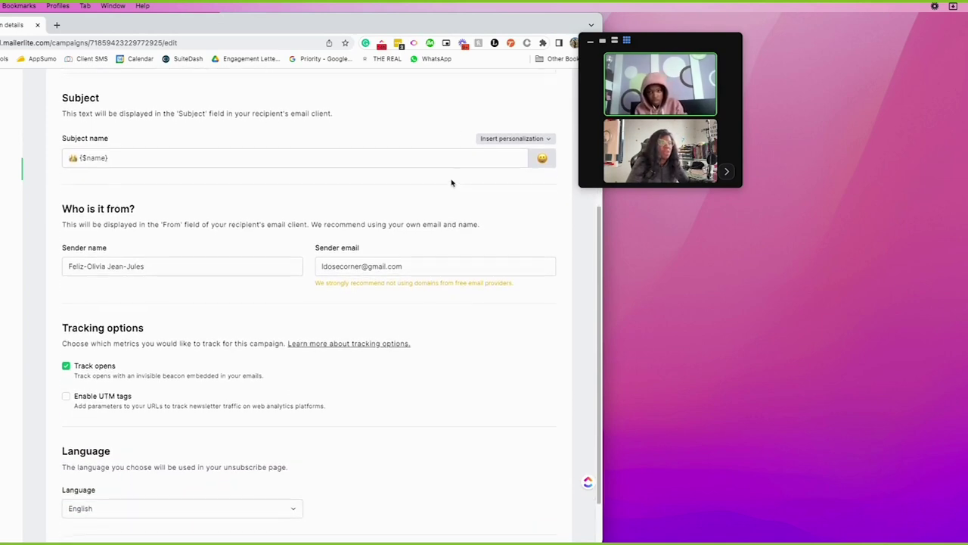
pyautogui.scroll(-2, 322, 236)
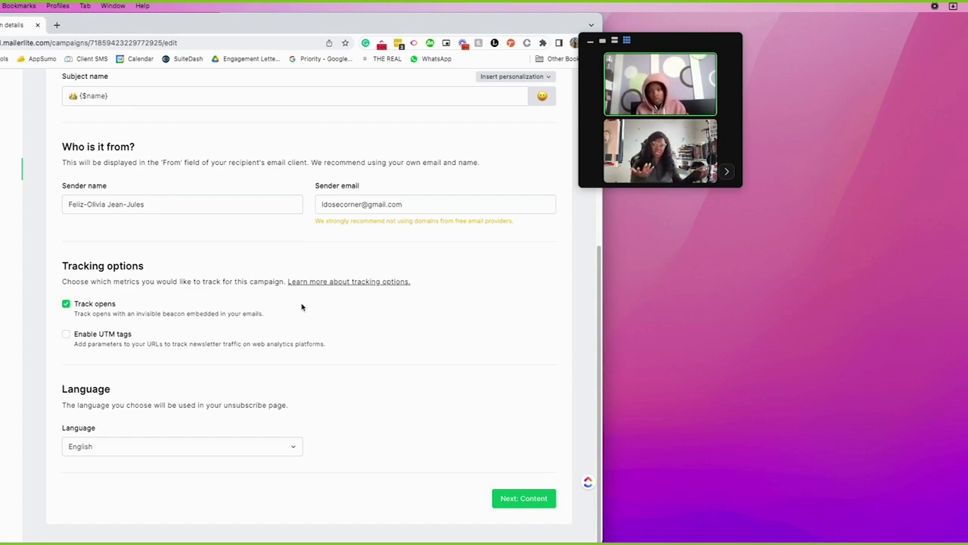
pyautogui.scroll(2, 361, 372)
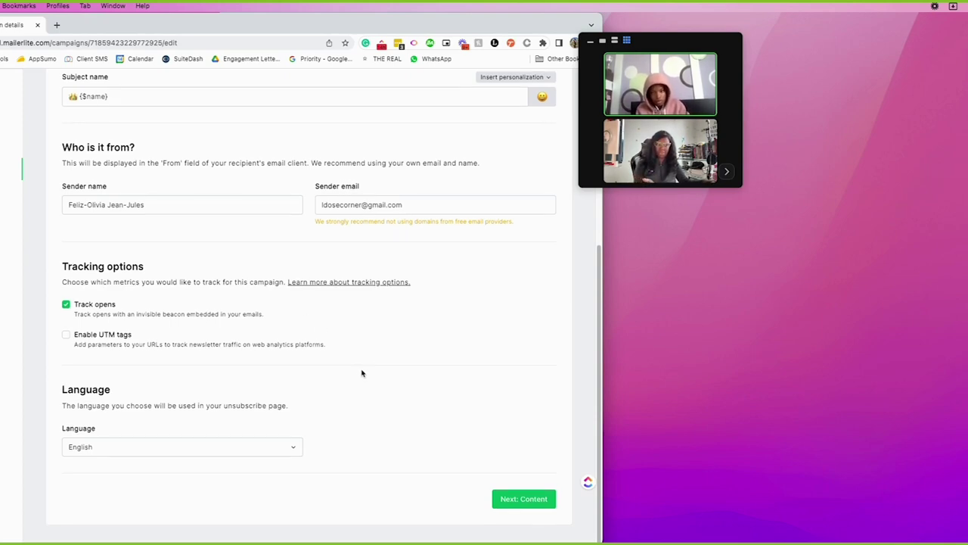
pyautogui.scroll(1, 361, 373)
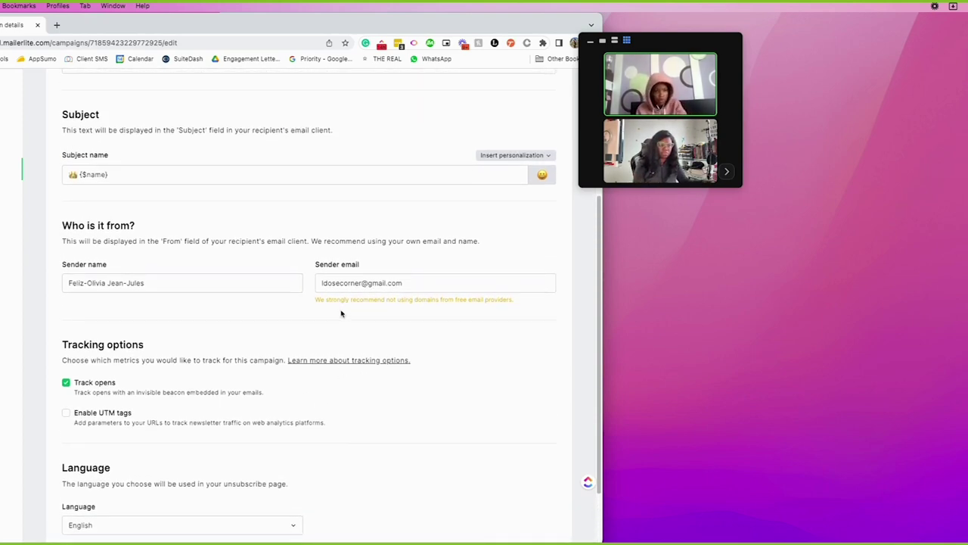
pyautogui.scroll(-2, 533, 282)
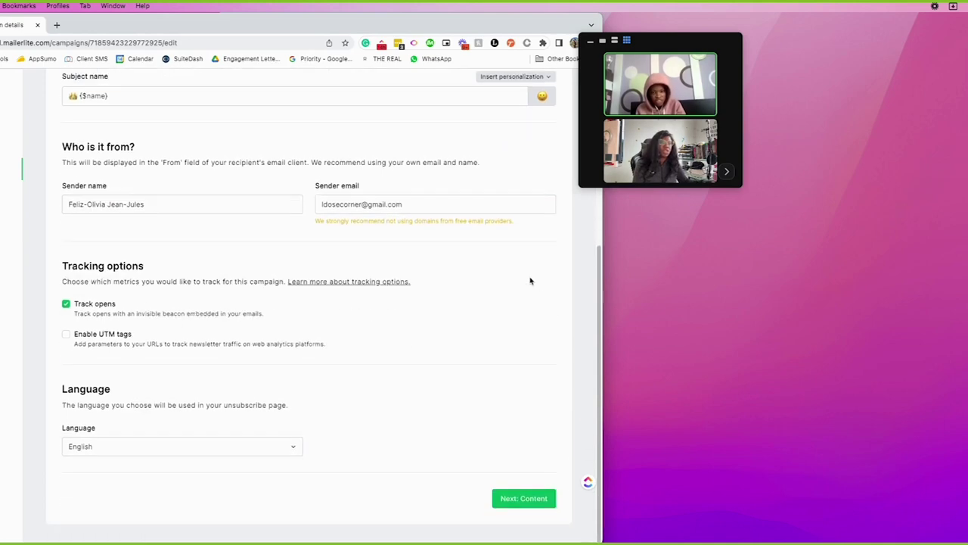
pyautogui.click(529, 495)
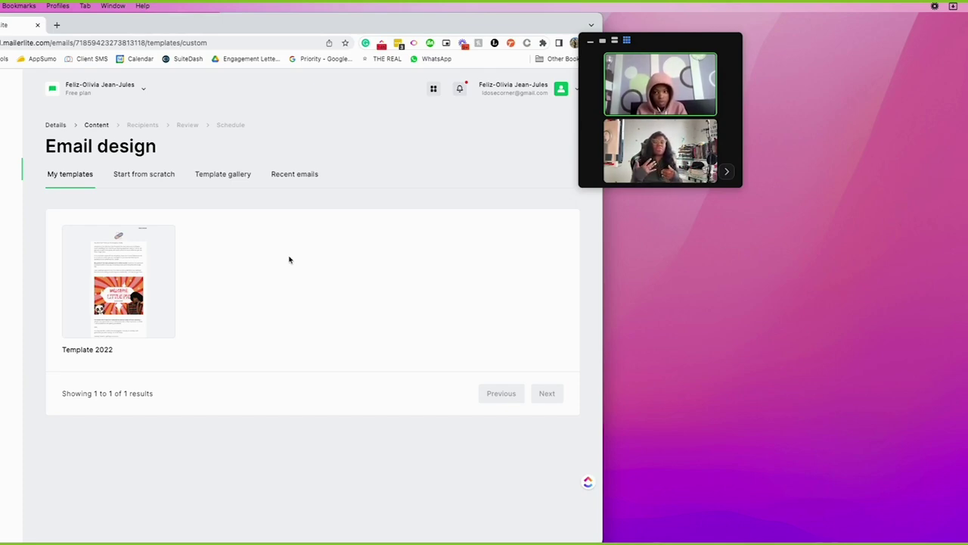
# Look through the saved templates, the start-from-scratch editors and the template gallery
pyautogui.moveTo(152, 249)
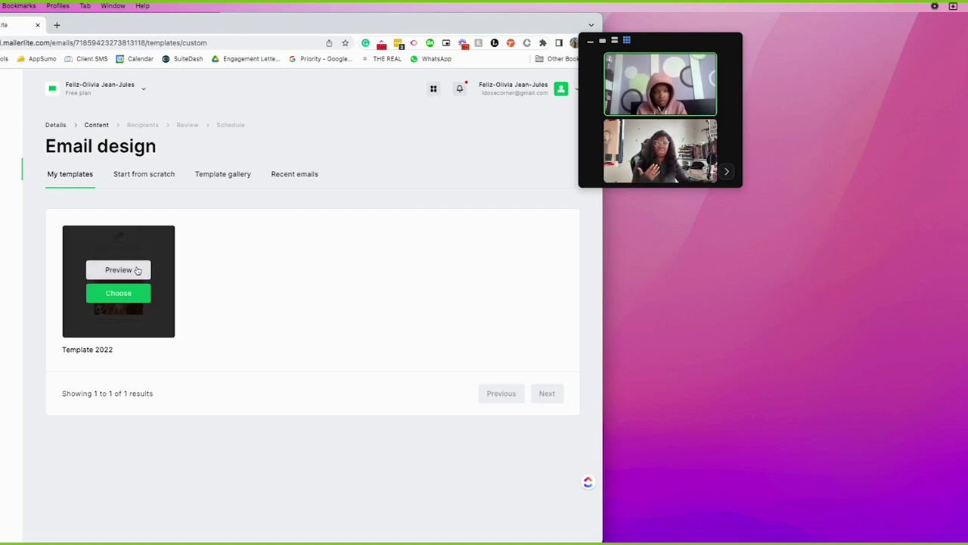
pyautogui.click(153, 181)
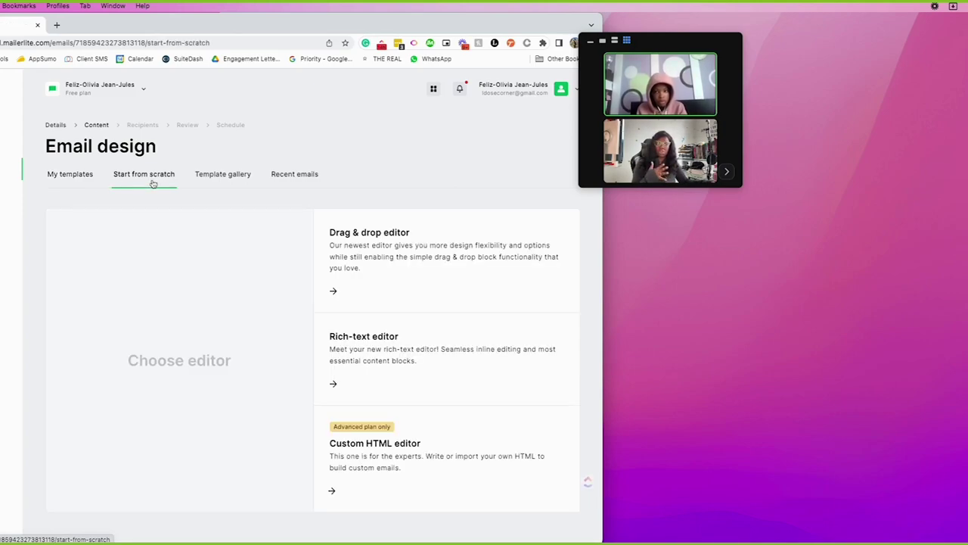
pyautogui.click(203, 181)
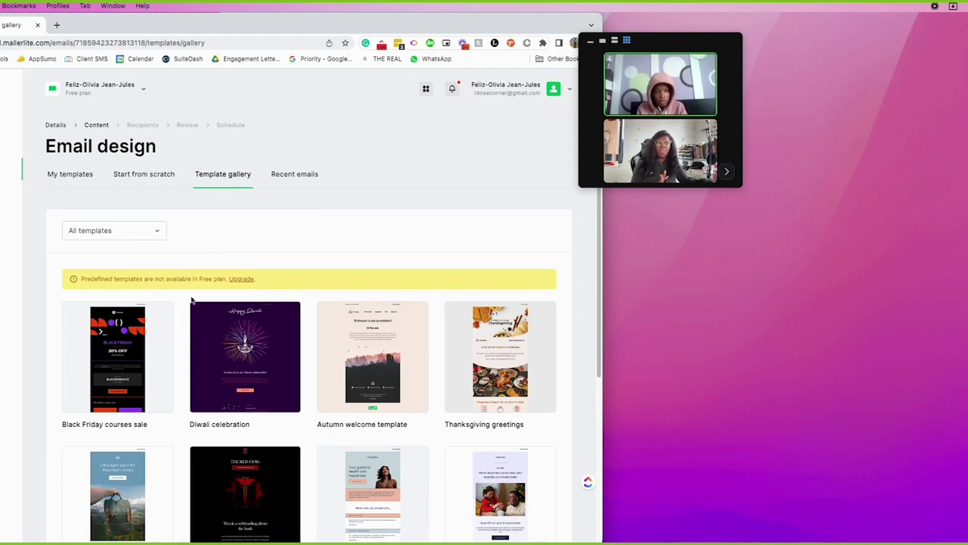
pyautogui.moveTo(165, 331)
pyautogui.scroll(-1, 168, 334)
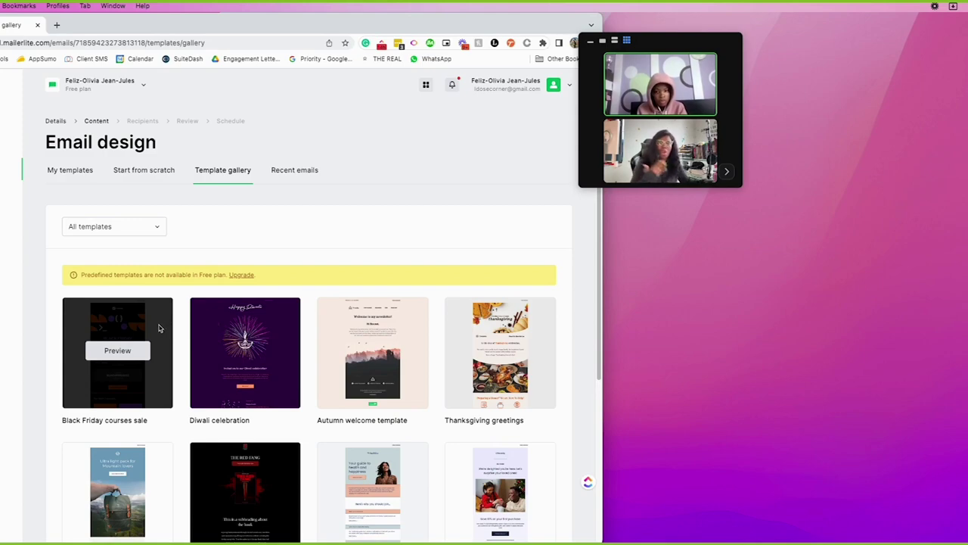
# Start the email design from scratch with the Drag & drop editor
pyautogui.click(140, 173)
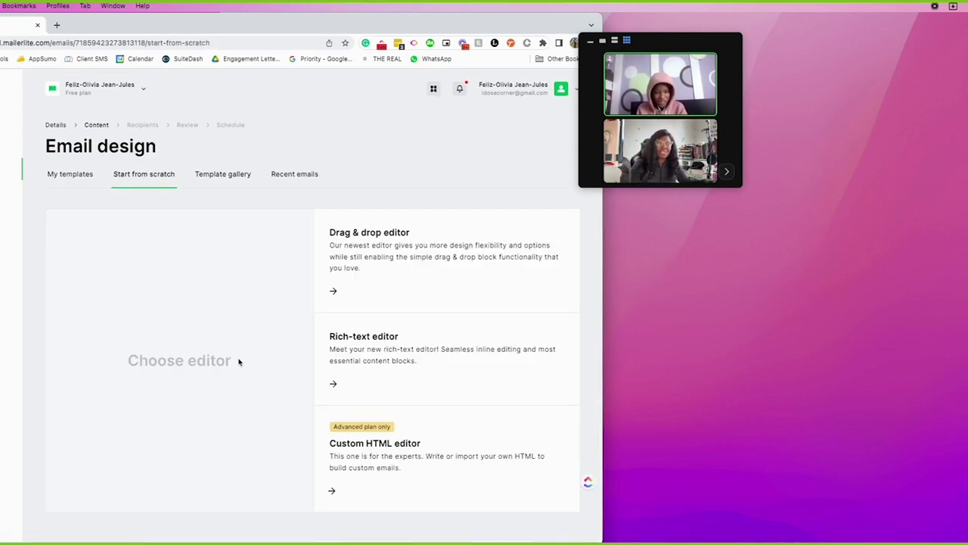
pyautogui.moveTo(351, 280)
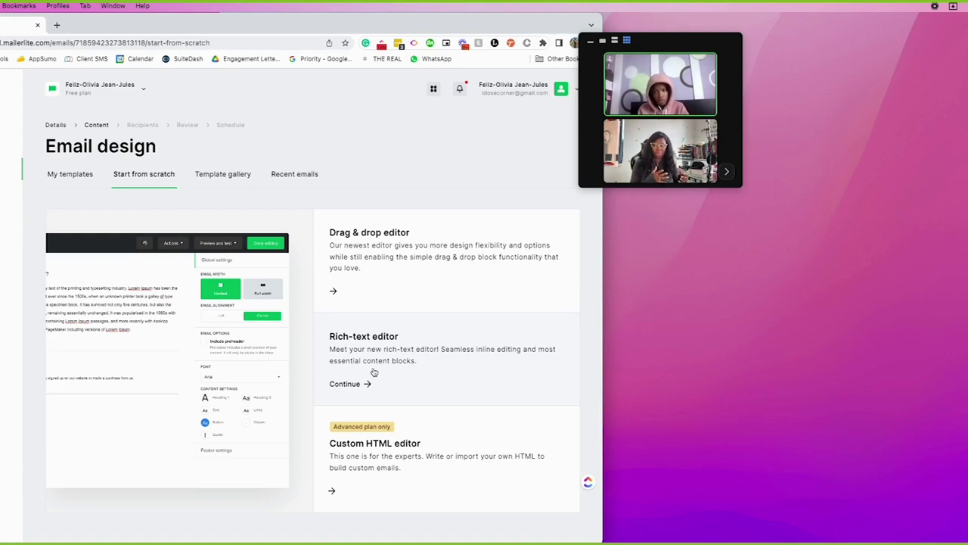
pyautogui.click(381, 268)
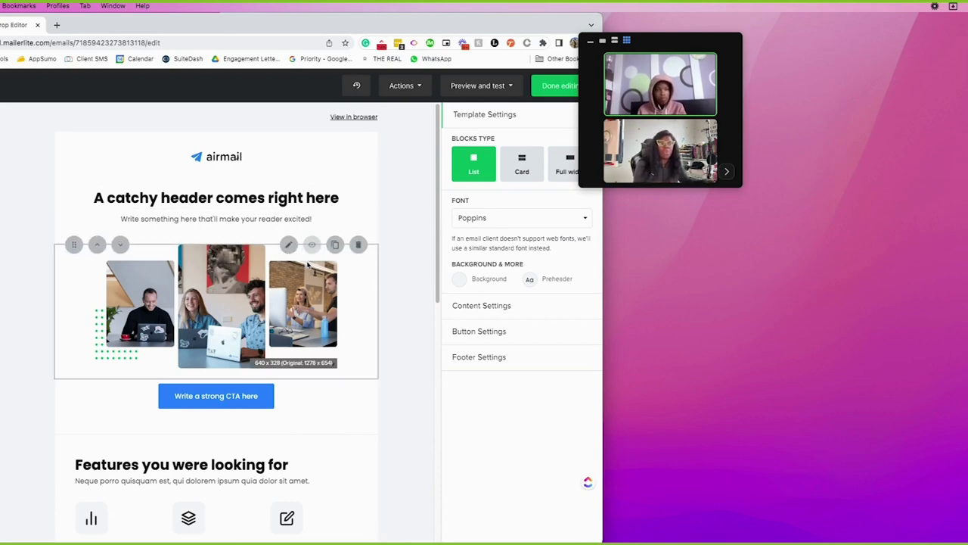
# Look through the default email template and inspect the editable content of its logo and heading blocks
pyautogui.scroll(-10, 311, 269)
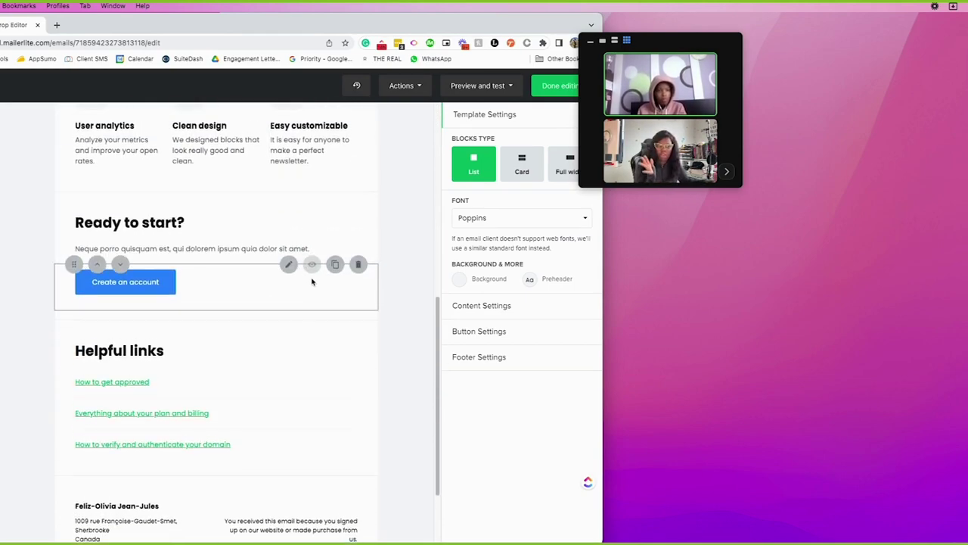
pyautogui.scroll(10, 313, 276)
pyautogui.scroll(1, 316, 278)
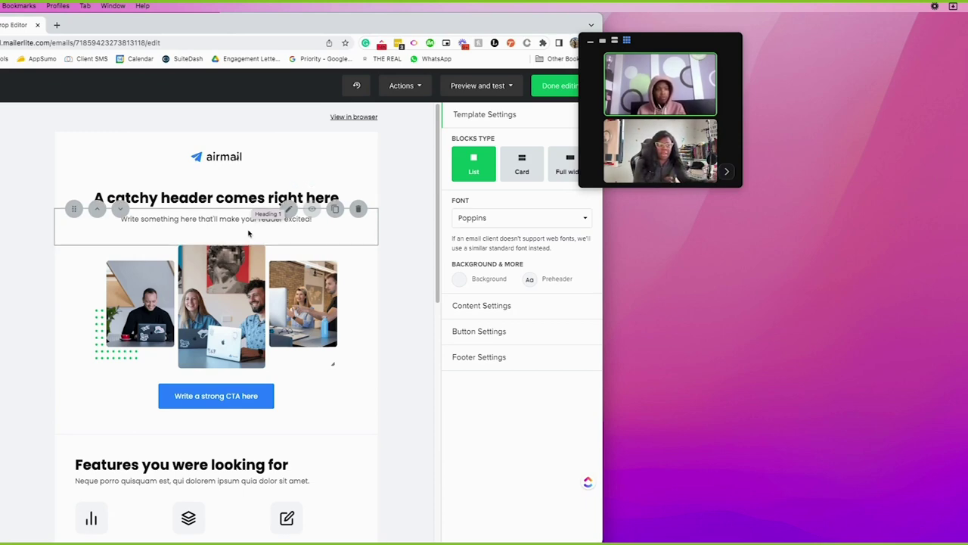
pyautogui.click(223, 151)
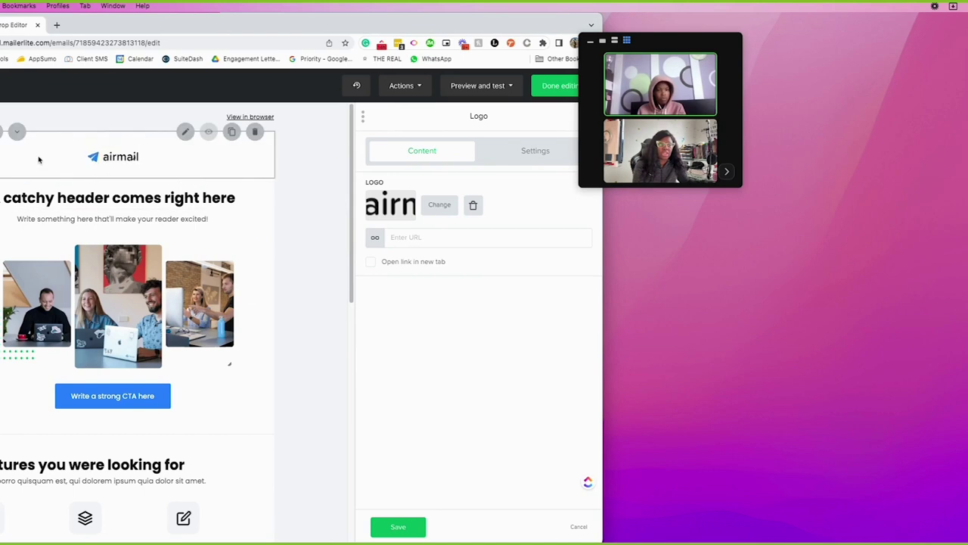
pyautogui.click(72, 195)
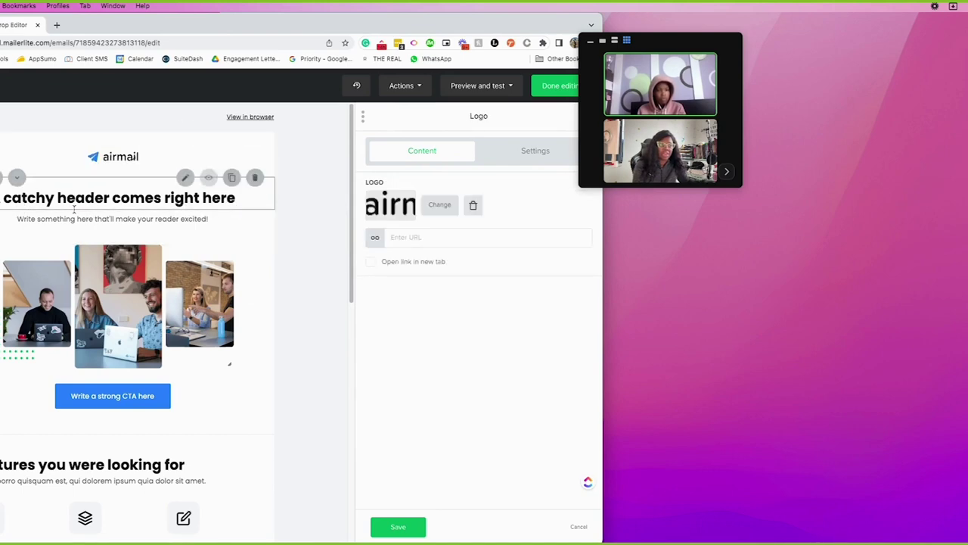
pyautogui.click(98, 195)
pyautogui.moveTo(98, 195); pyautogui.dragTo(145, 195)
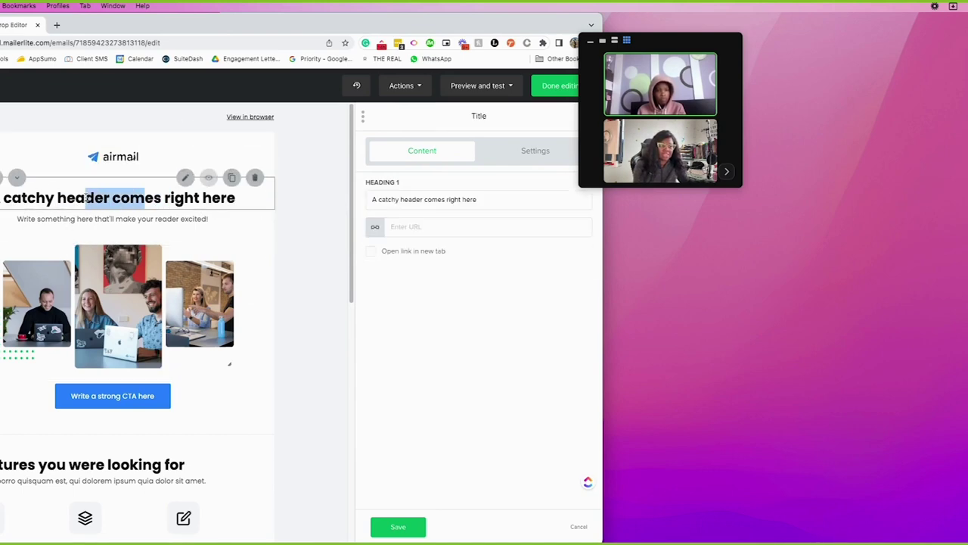
pyautogui.click(166, 195)
pyautogui.doubleClick(113, 193)
pyautogui.click(120, 186)
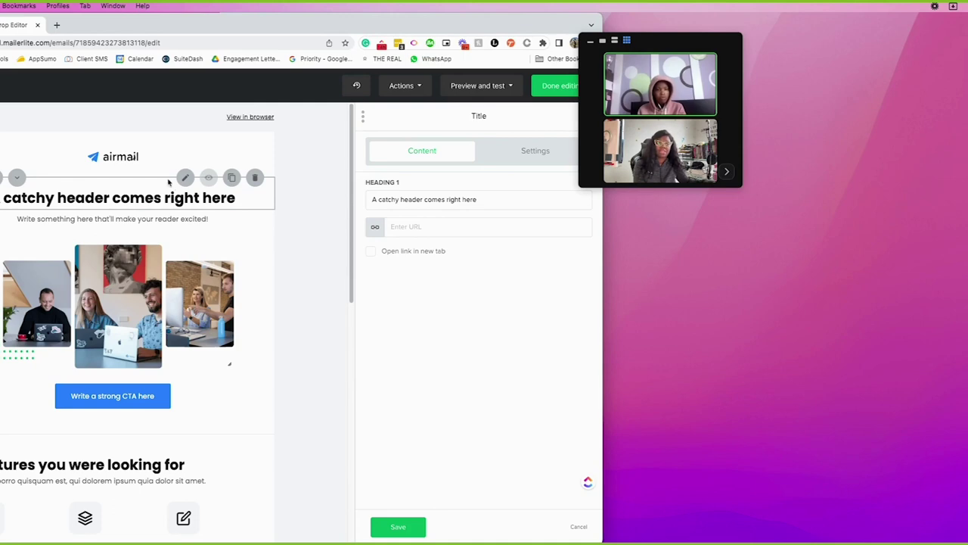
# Remove the airmail image from the logo block and delete that block from the email
pyautogui.click(114, 157)
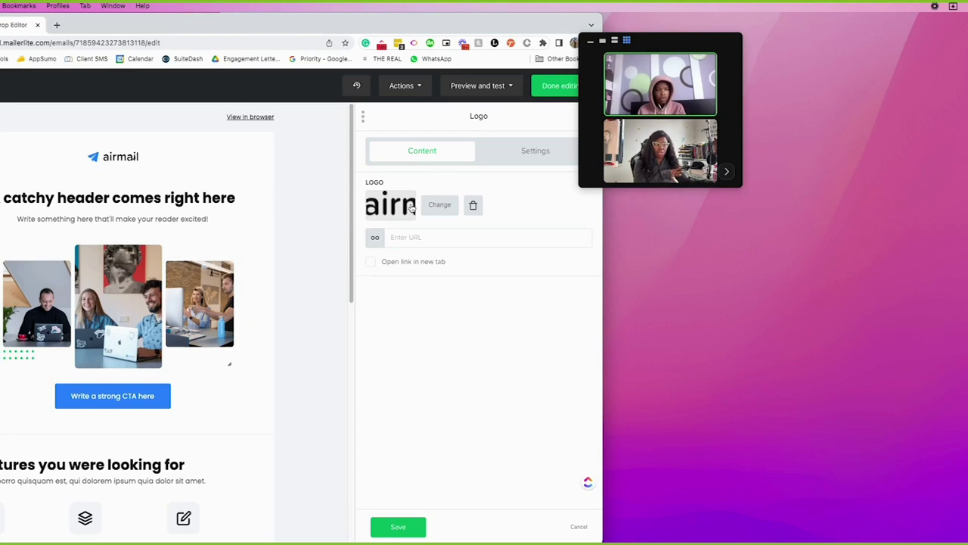
pyautogui.click(474, 205)
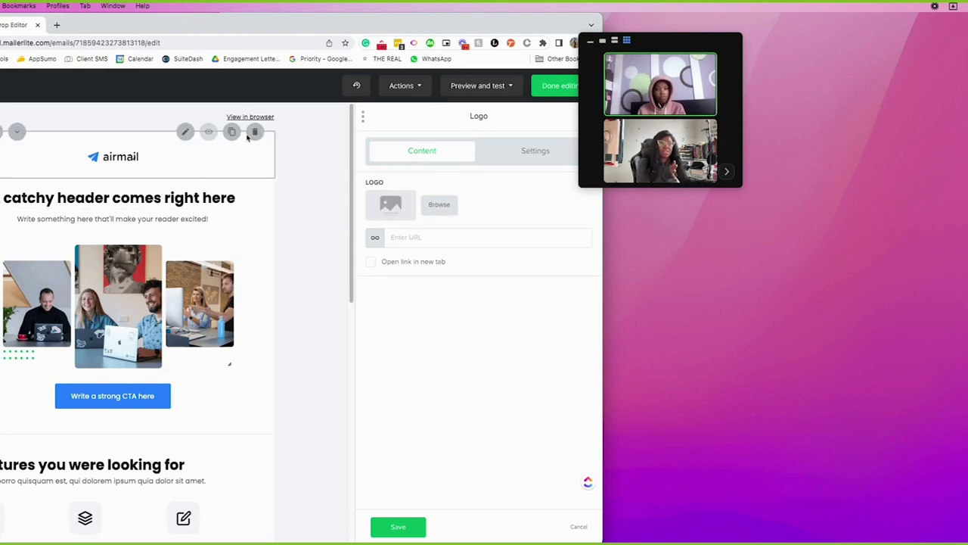
pyautogui.click(255, 132)
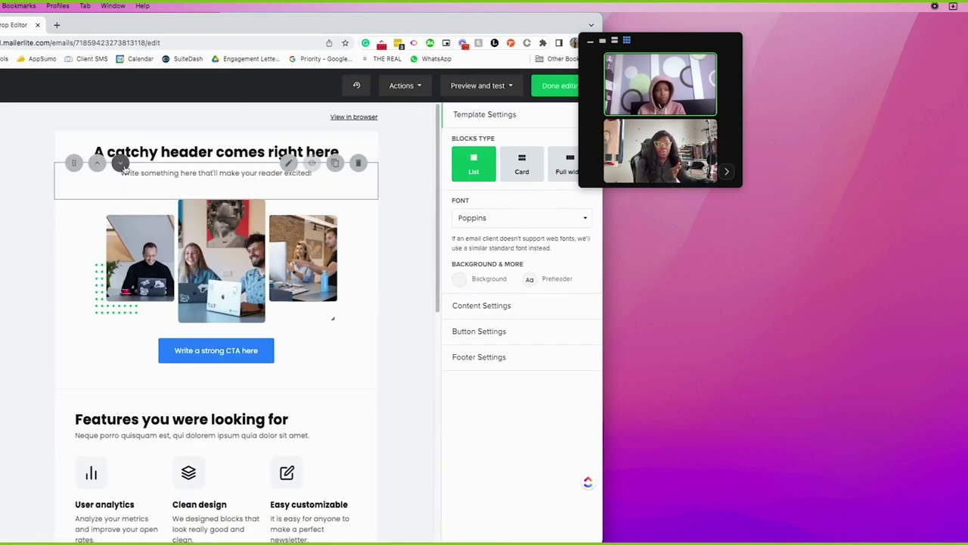
# Add a new Logo block above the main heading and remove its placeholder image
pyautogui.moveTo(4, 168); pyautogui.dragTo(151, 151)
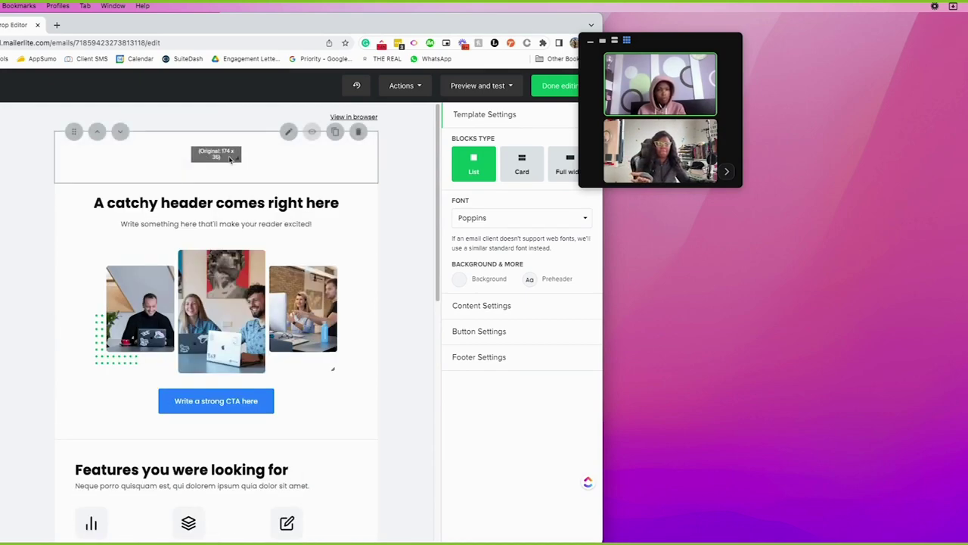
pyautogui.click(231, 158)
pyautogui.click(472, 205)
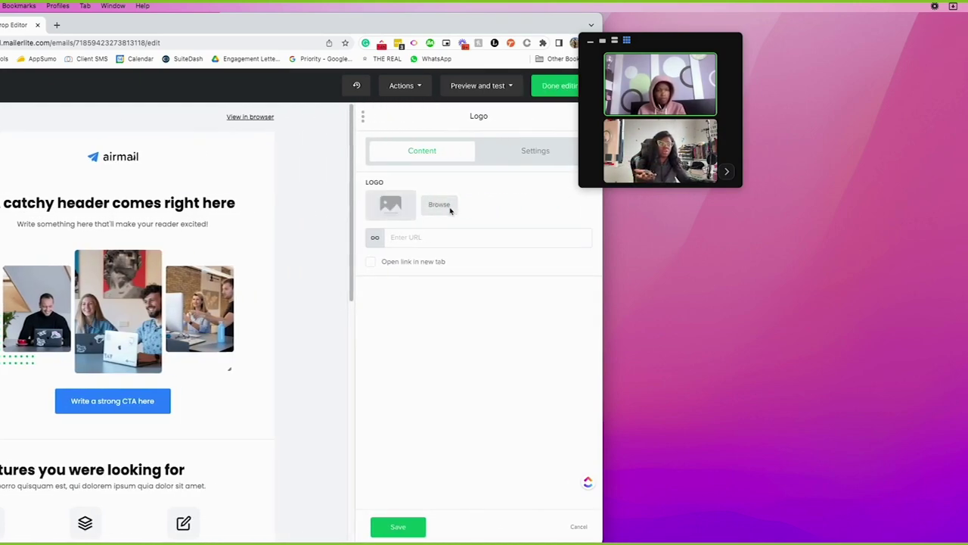
# Browse for a logo image in the file manager, examining the stored images, sort options and import sources
pyautogui.click(441, 205)
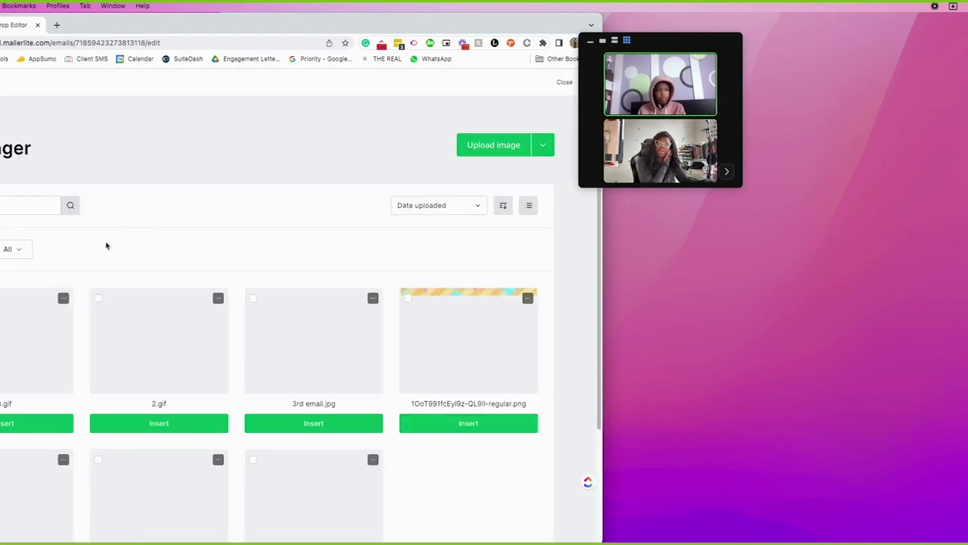
pyautogui.scroll(-4, 119, 340)
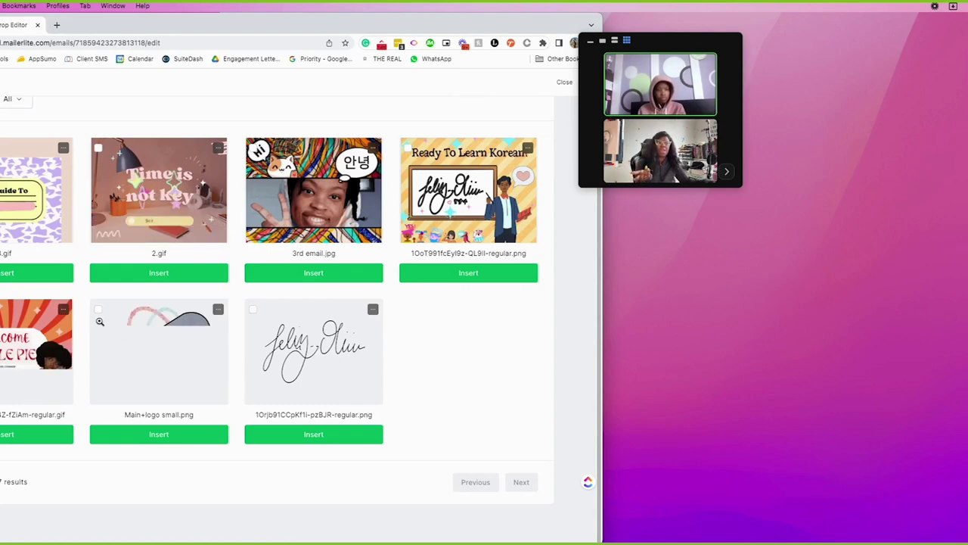
pyautogui.scroll(4, 99, 325)
pyautogui.scroll(-2, 99, 325)
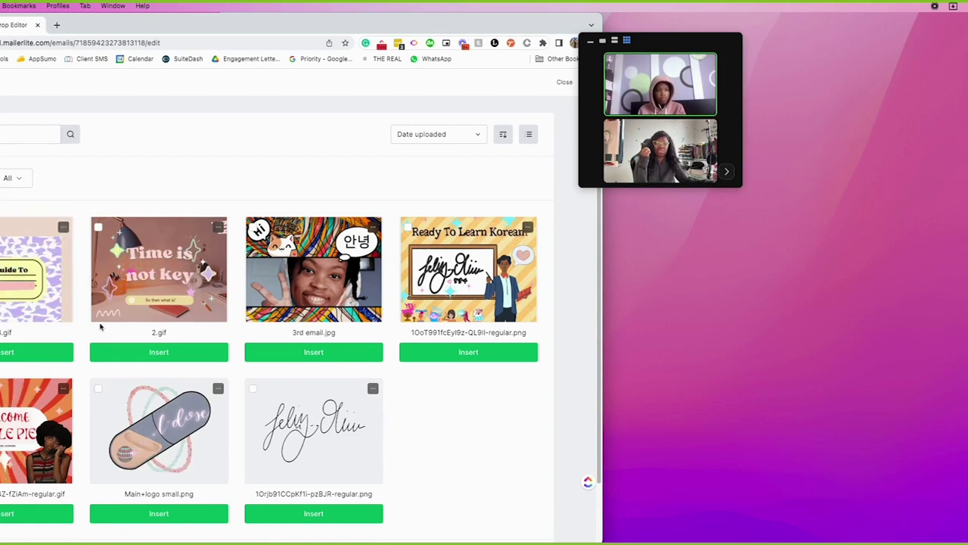
pyautogui.scroll(-1, 100, 327)
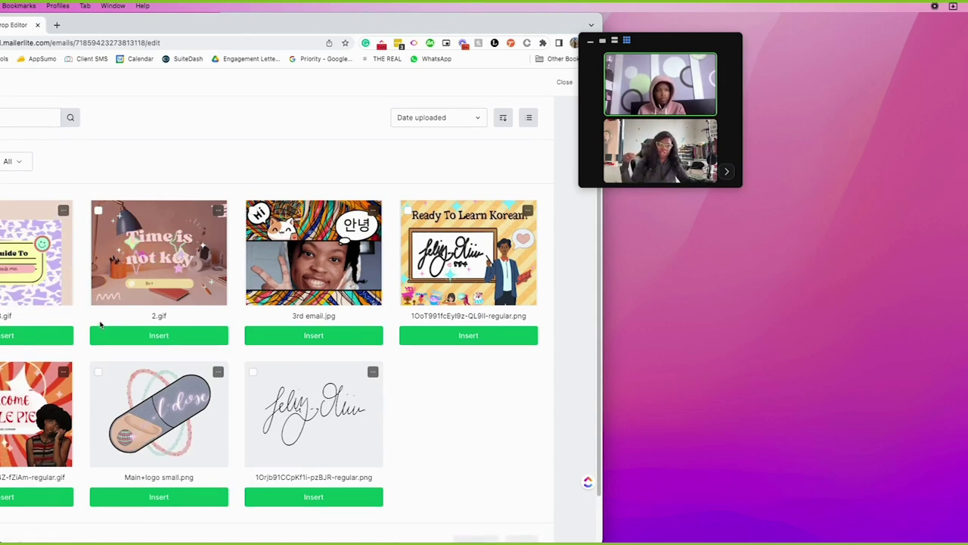
pyautogui.scroll(2, 99, 327)
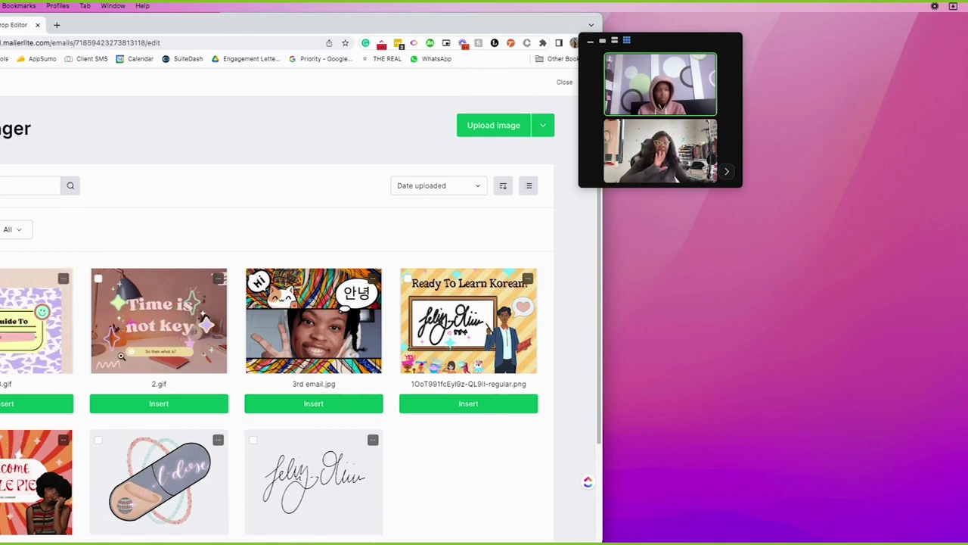
pyautogui.click(415, 187)
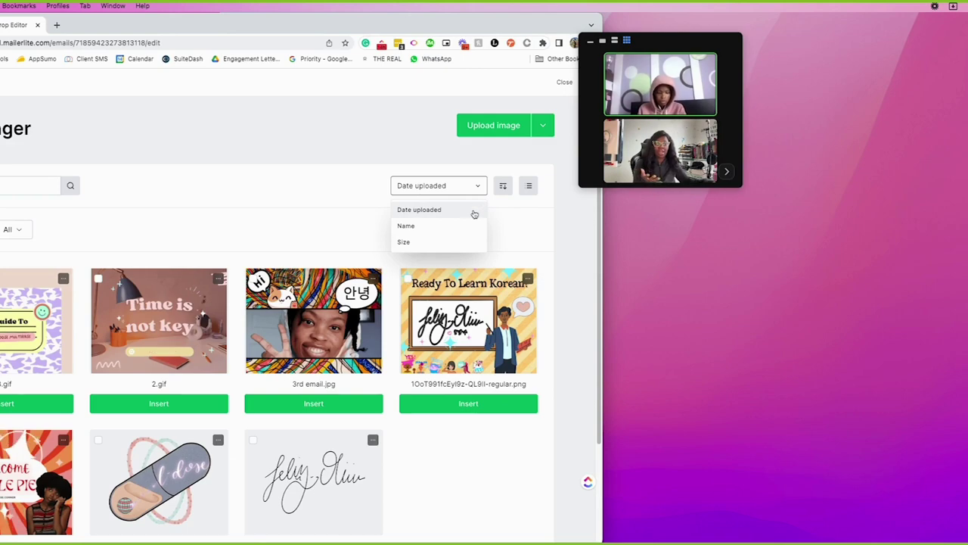
pyautogui.click(534, 133)
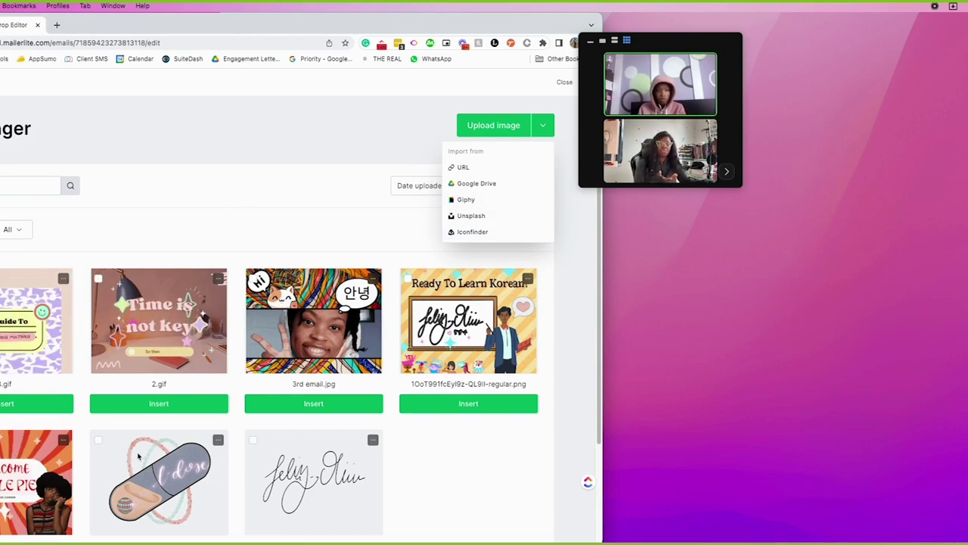
# Insert Main+logo small.png from the file manager as the logo
pyautogui.click(114, 473)
pyautogui.scroll(-3, 115, 478)
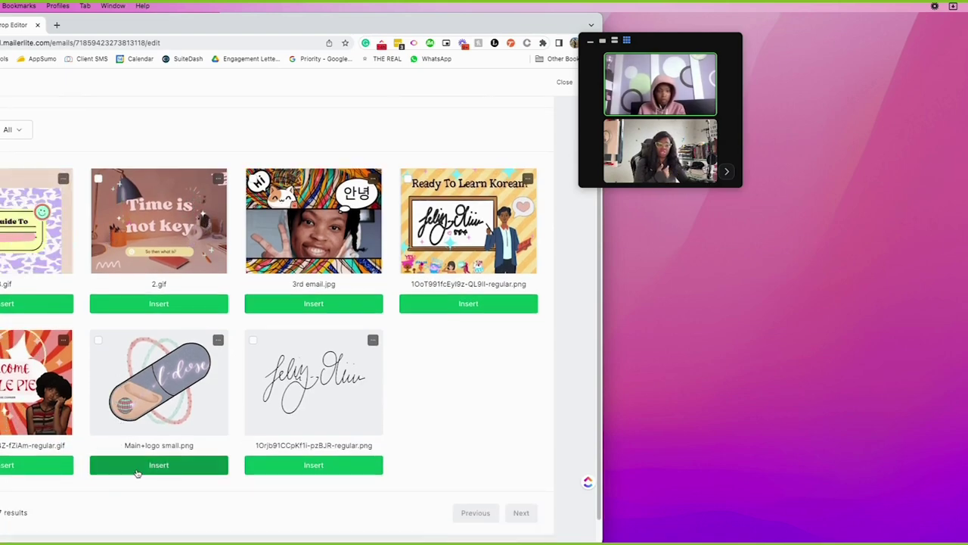
pyautogui.click(138, 465)
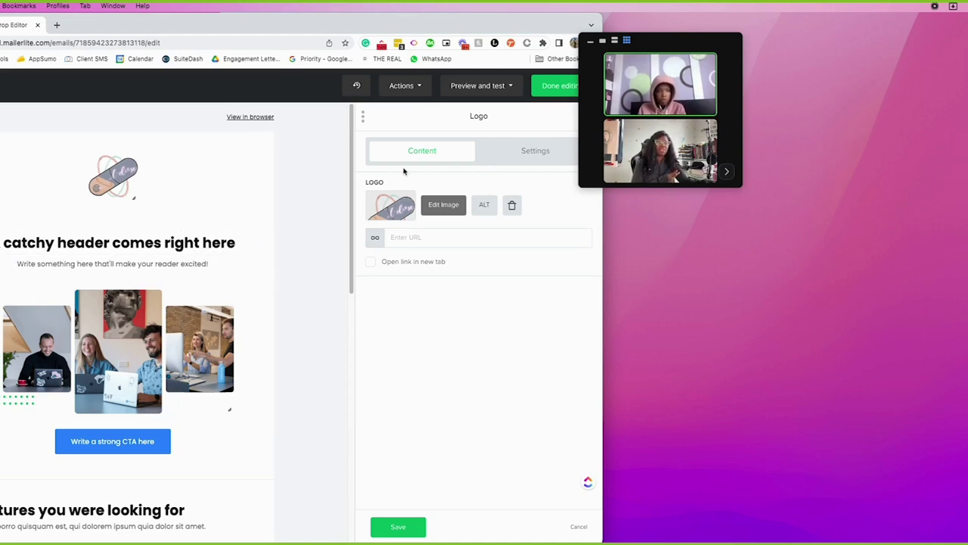
# Set the logo's top and bottom padding to 0 and its alignment to Left
pyautogui.click(492, 156)
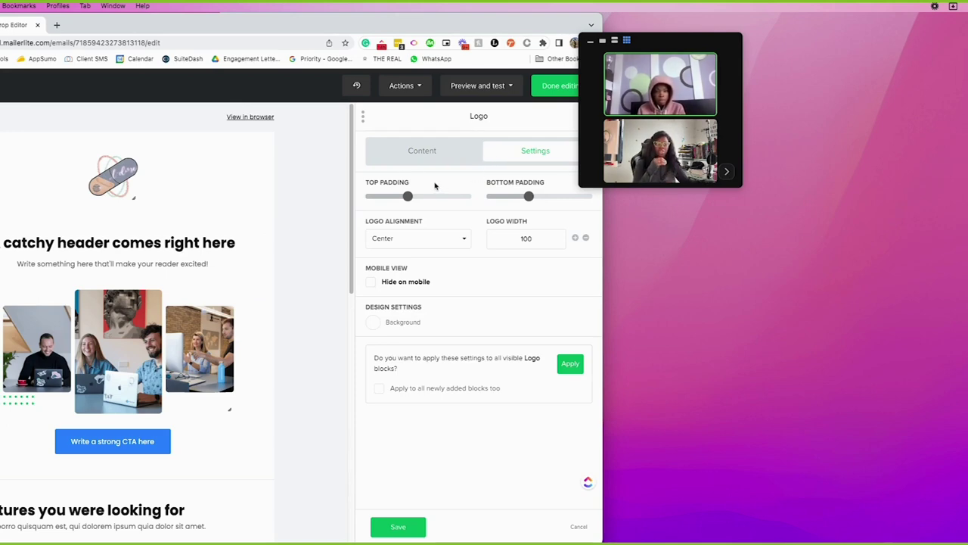
pyautogui.moveTo(403, 201)
pyautogui.moveTo(404, 200); pyautogui.dragTo(366, 201)
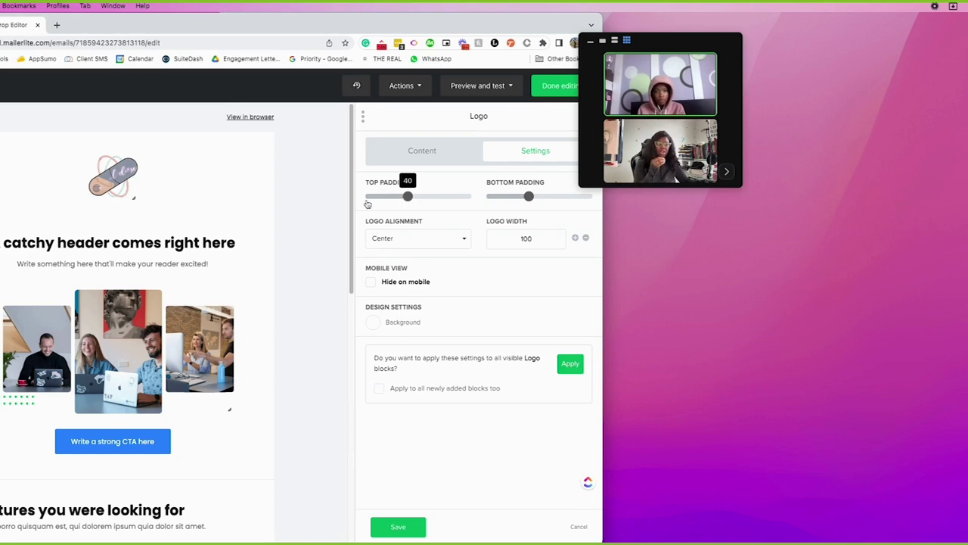
pyautogui.moveTo(529, 196); pyautogui.dragTo(428, 203)
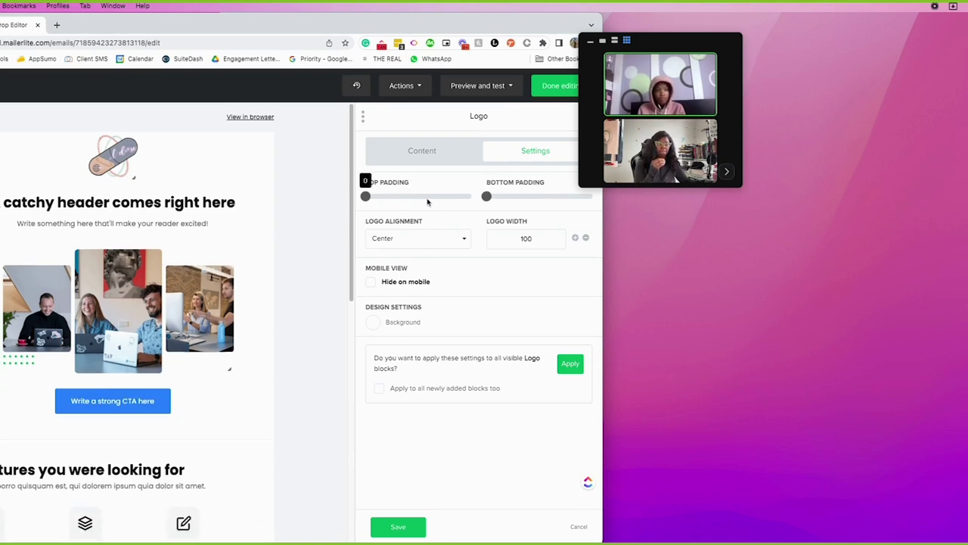
pyautogui.click(412, 239)
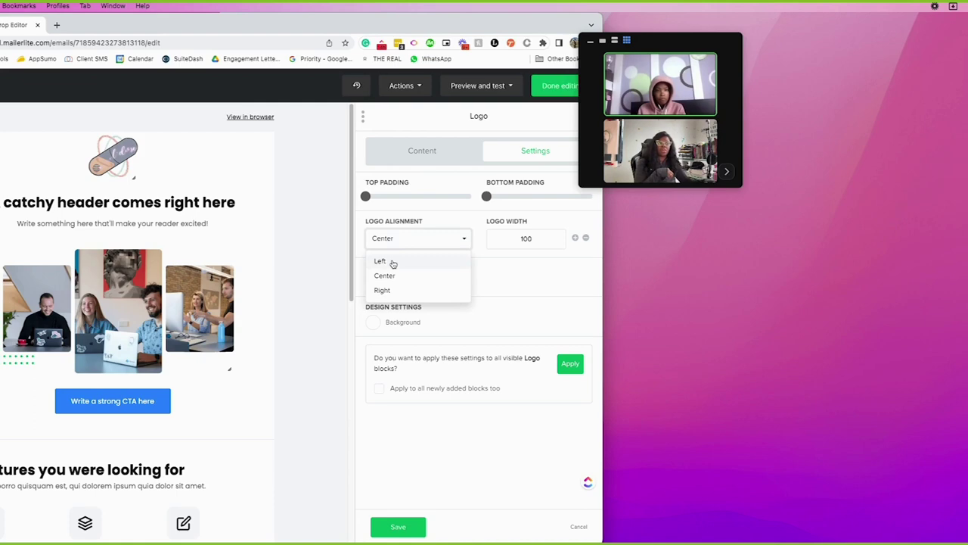
pyautogui.click(390, 261)
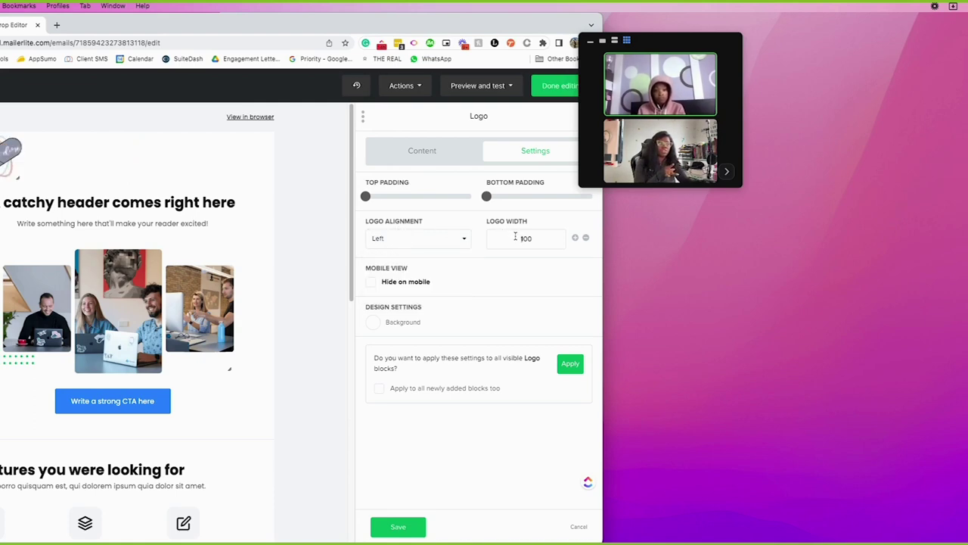
# Increase the logo width to 250
pyautogui.click(575, 238)
pyautogui.click(574, 239)
pyautogui.click(575, 238)
pyautogui.click(575, 238)
pyautogui.click(575, 238)
pyautogui.click(575, 239)
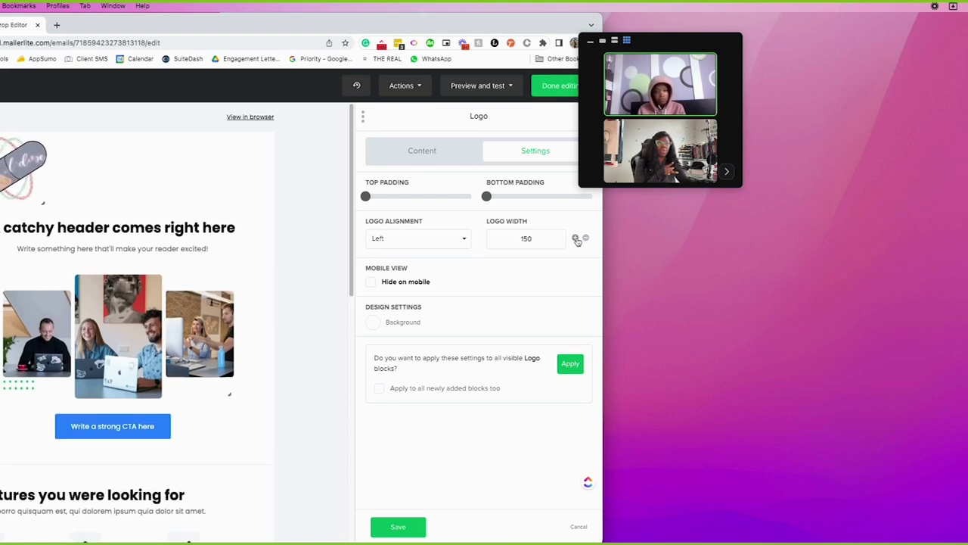
pyautogui.click(575, 239)
pyautogui.click(576, 239)
pyautogui.click(575, 238)
pyautogui.click(576, 239)
pyautogui.click(576, 238)
pyautogui.click(576, 238)
pyautogui.click(575, 238)
pyautogui.click(576, 239)
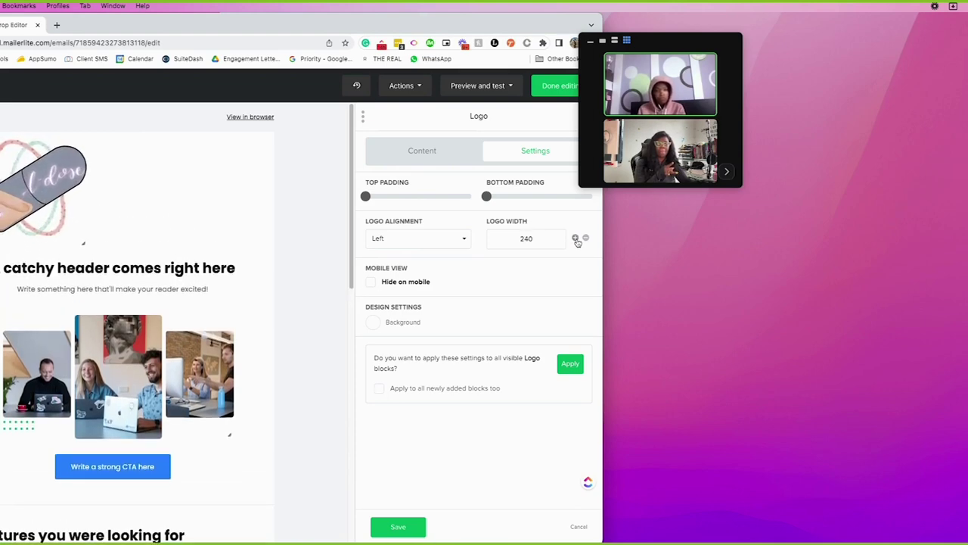
pyautogui.click(576, 238)
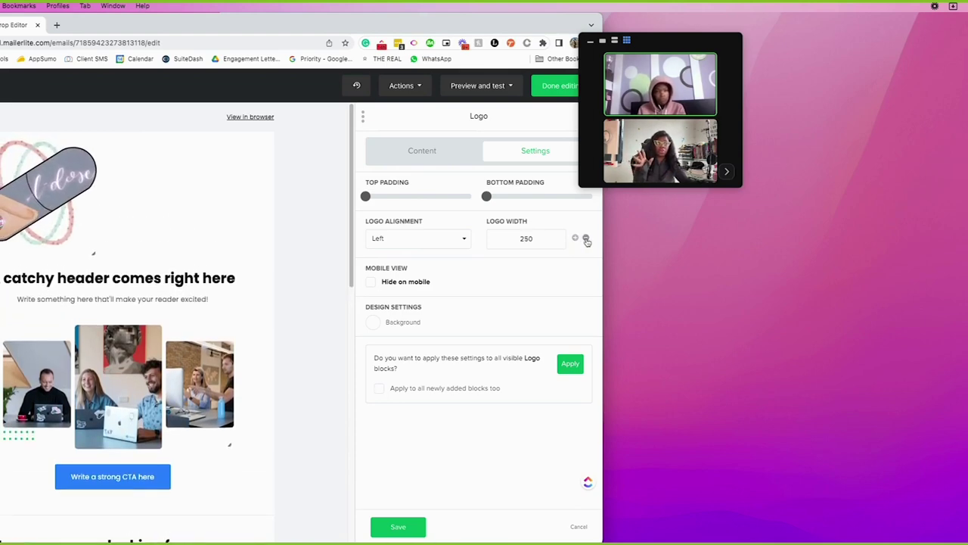
# Reduce the logo width to 110
pyautogui.click(586, 238)
pyautogui.click(585, 238)
pyautogui.click(585, 239)
pyautogui.click(585, 239)
pyautogui.click(585, 238)
pyautogui.click(586, 238)
pyautogui.click(585, 239)
pyautogui.click(585, 239)
pyautogui.click(585, 238)
pyautogui.click(586, 238)
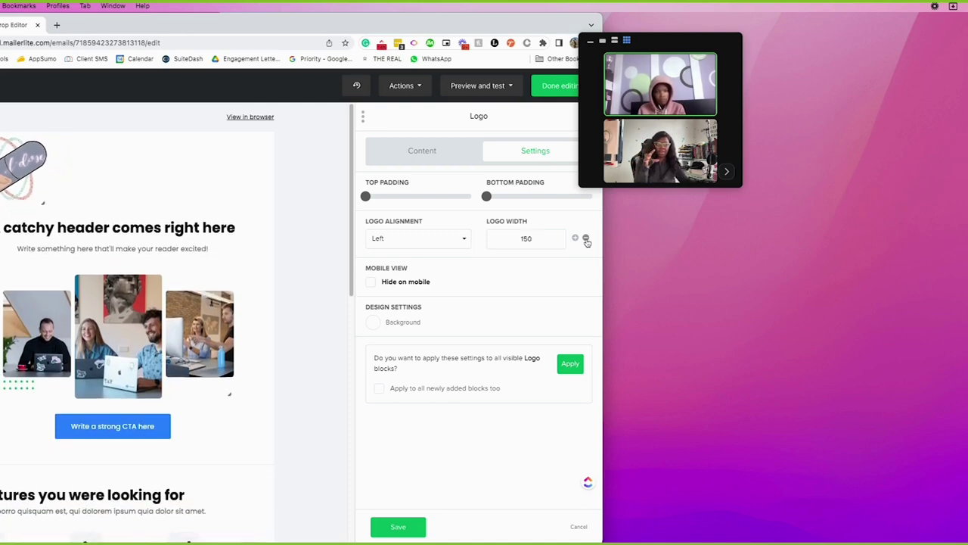
pyautogui.click(586, 238)
pyautogui.click(586, 238)
pyautogui.click(586, 238)
pyautogui.click(586, 238)
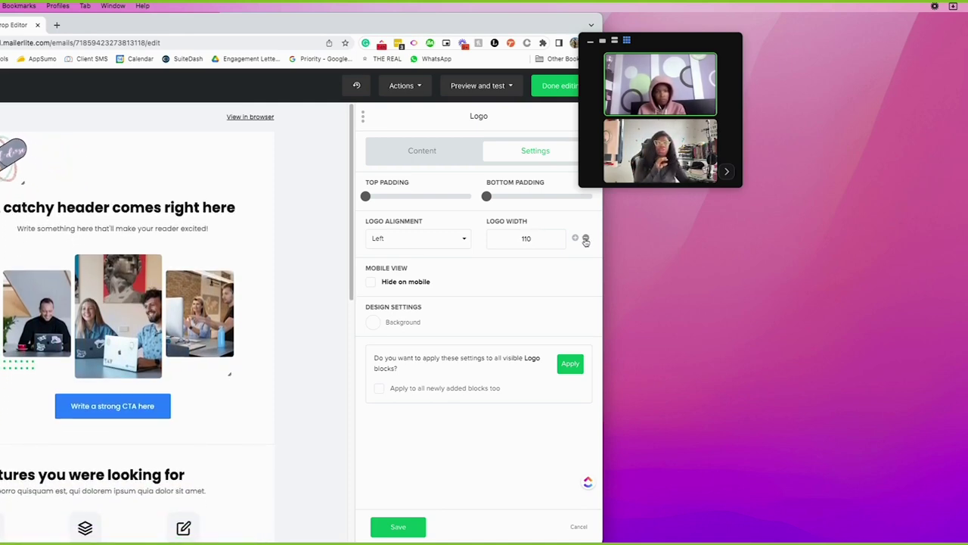
# Try the Hide on mobile option for the logo block and leave it disabled
pyautogui.click(371, 283)
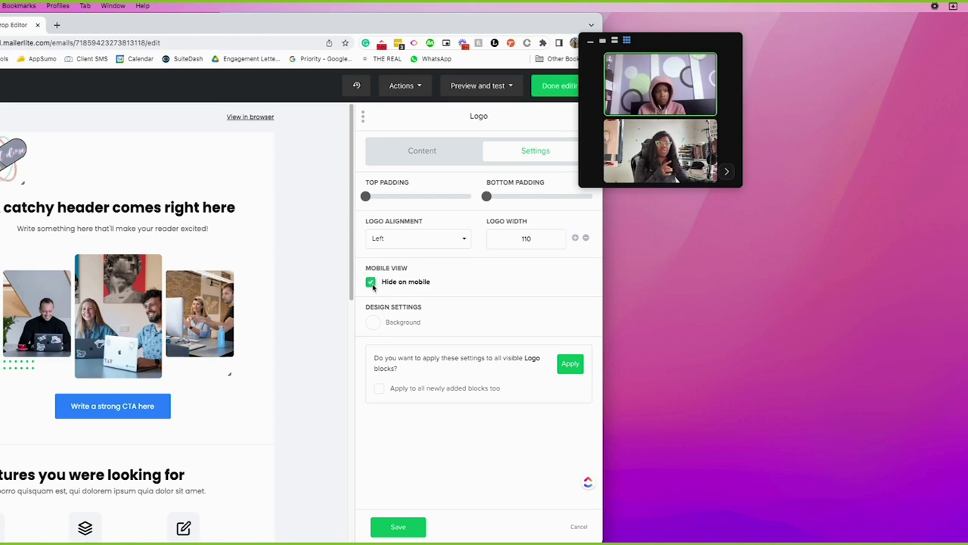
pyautogui.click(371, 283)
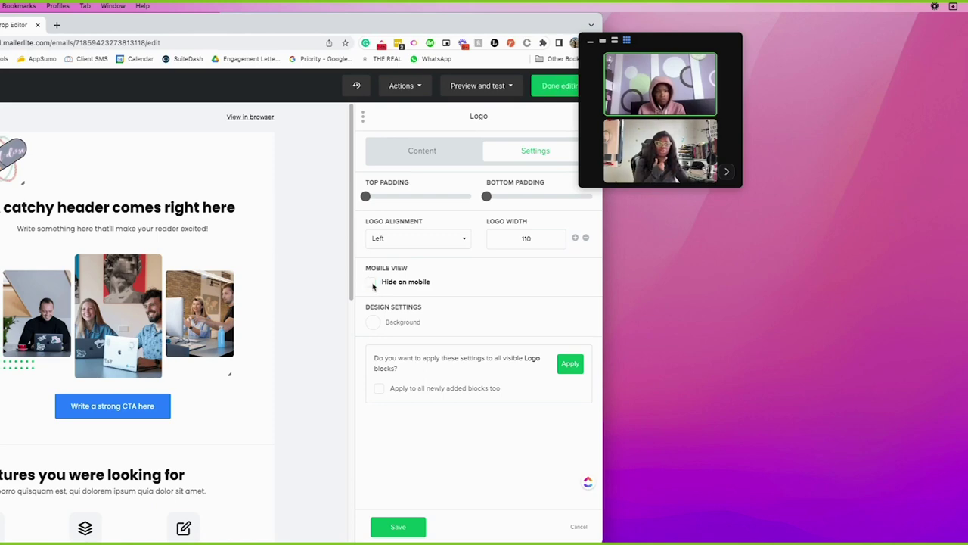
pyautogui.click(371, 282)
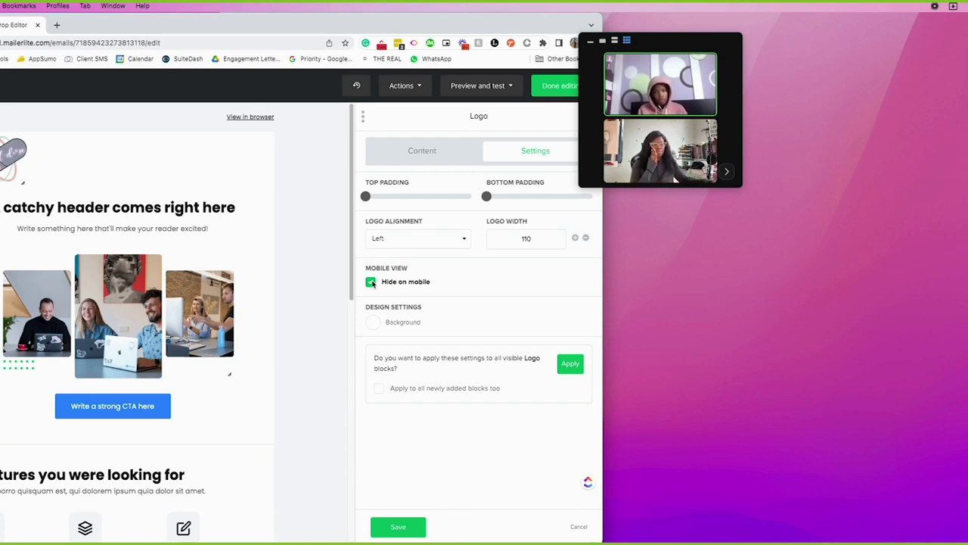
pyautogui.click(371, 283)
# Turn off the logo block's background and set the logo alignment to Center
pyautogui.click(373, 326)
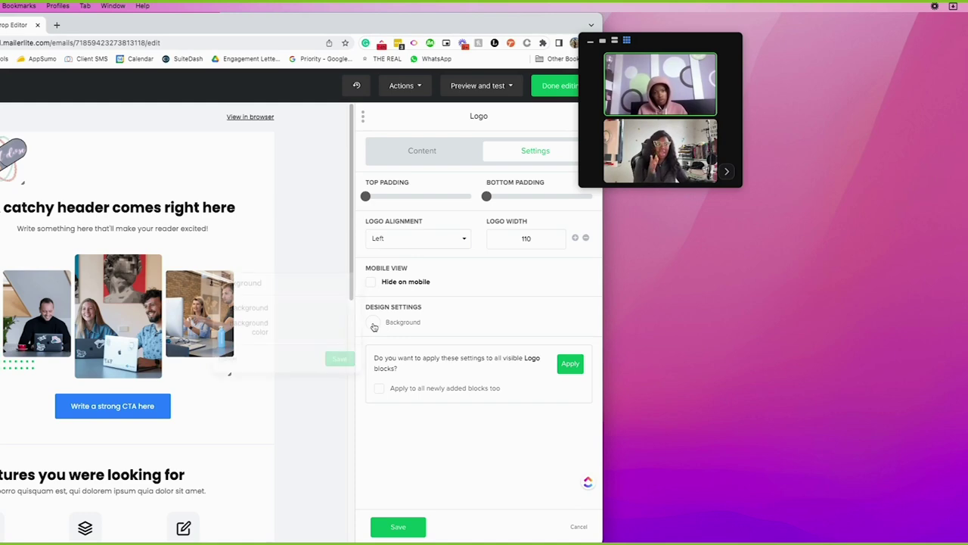
pyautogui.click(326, 314)
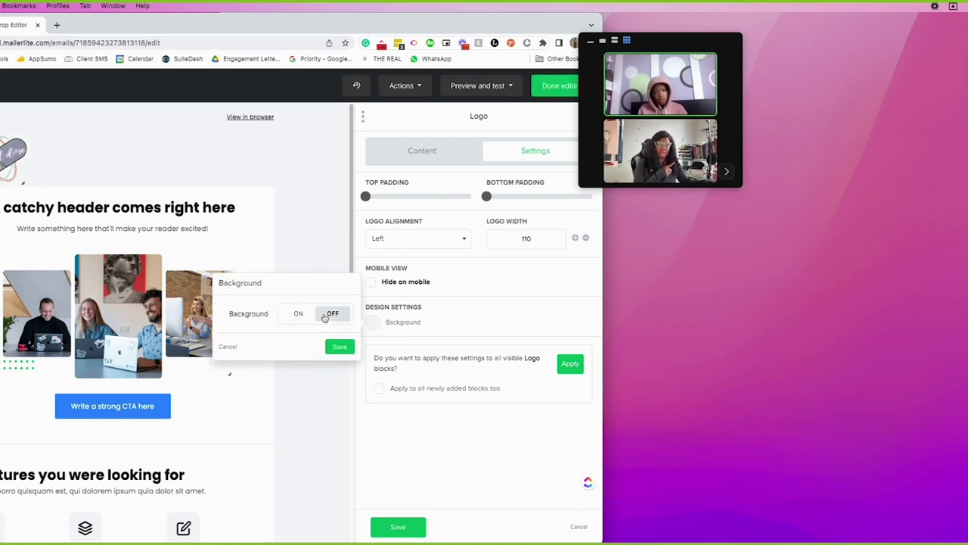
pyautogui.click(419, 238)
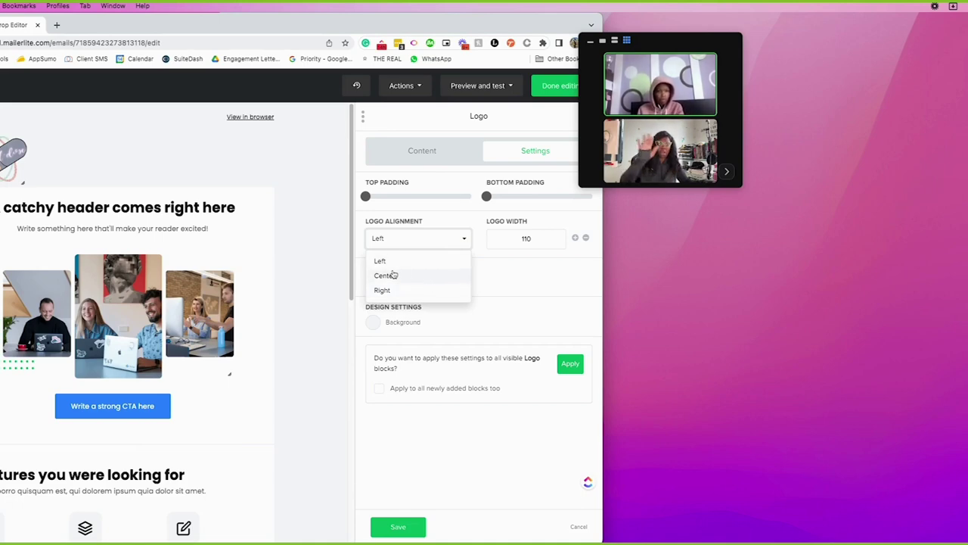
pyautogui.click(390, 276)
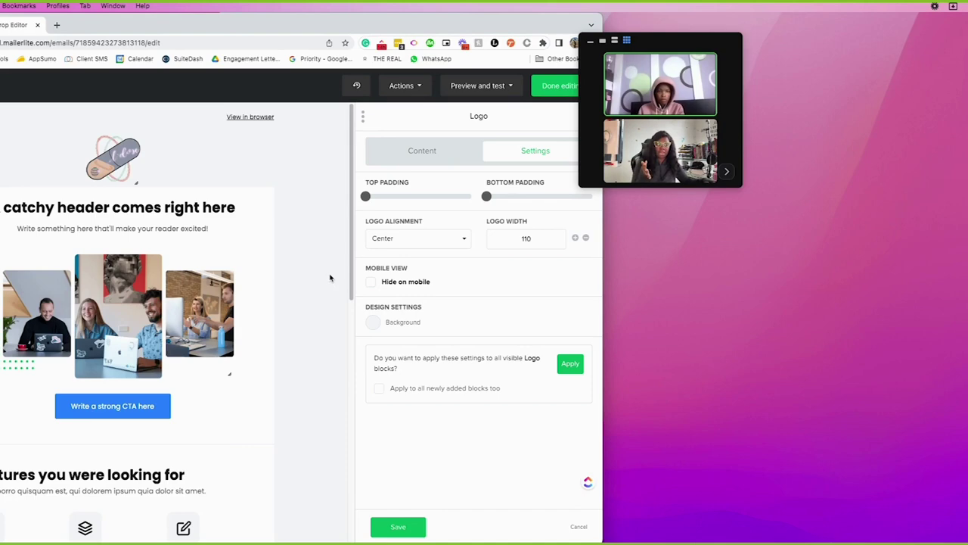
# Turn on the logo block's background, try black #000000, and set the background color to white #ffffff
pyautogui.click(374, 322)
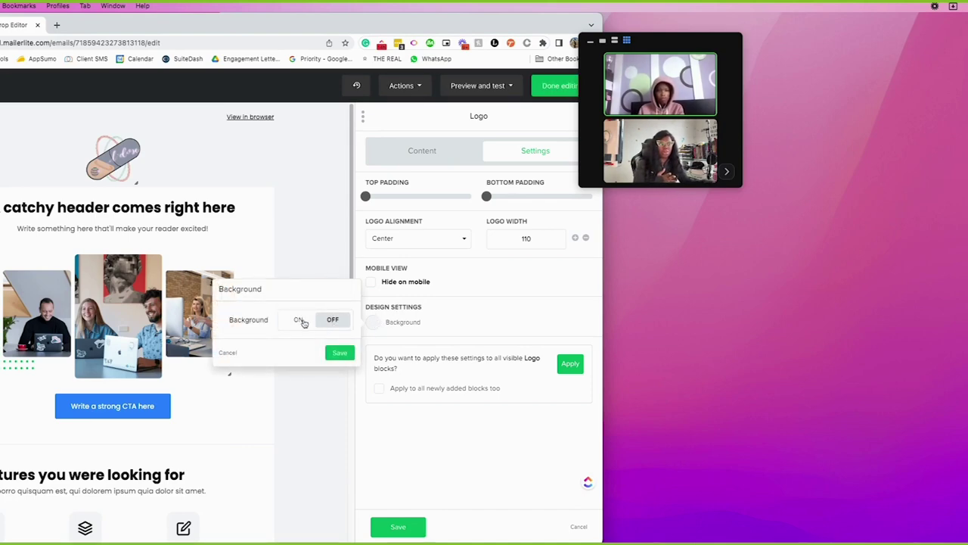
pyautogui.click(298, 320)
pyautogui.click(301, 344)
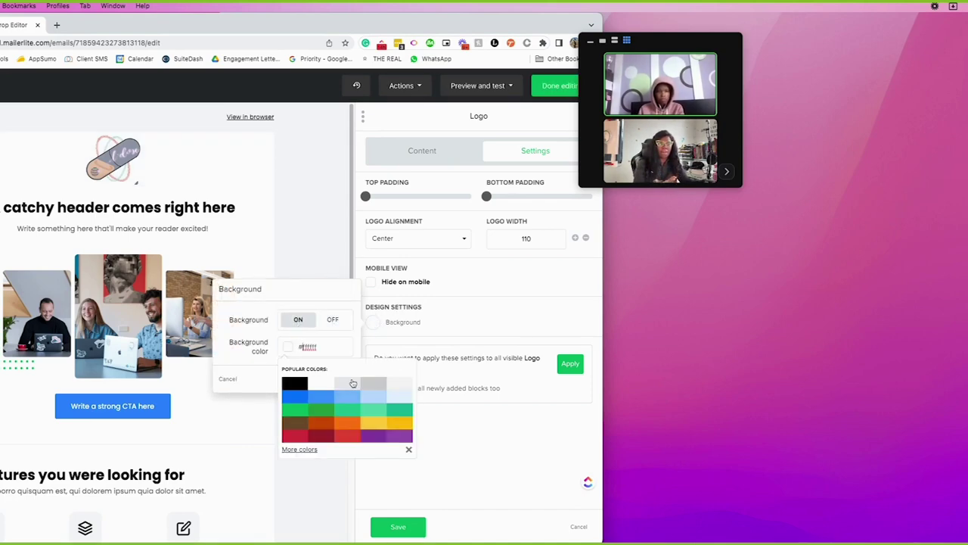
pyautogui.click(353, 385)
pyautogui.click(303, 386)
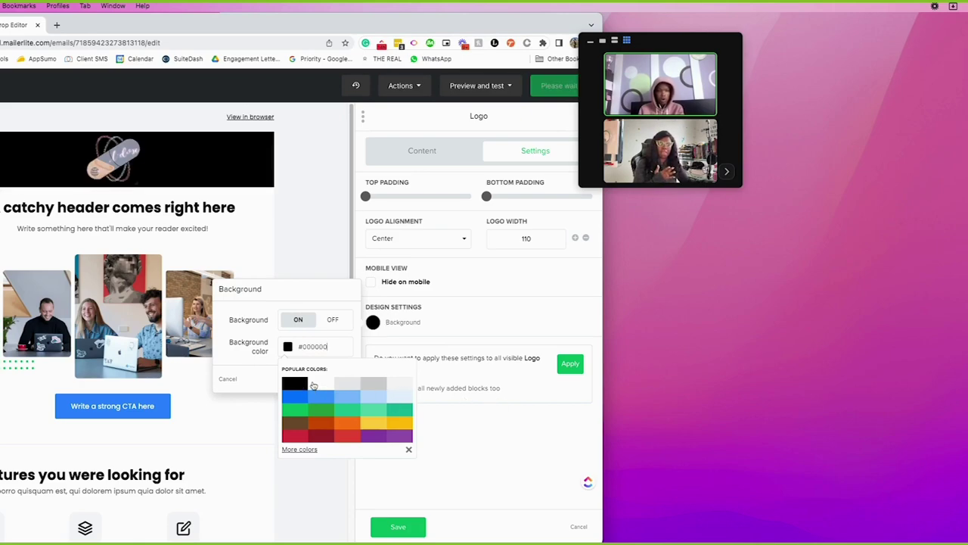
pyautogui.click(314, 385)
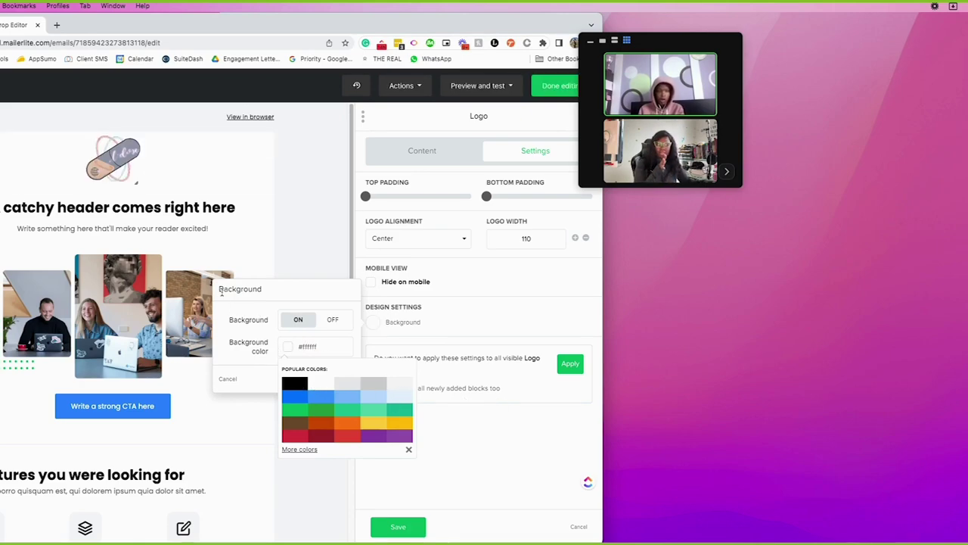
pyautogui.click(342, 243)
# Replace the "A catchy header comes right here" heading text with "Welcome, Little Pies!"
pyautogui.click(245, 203)
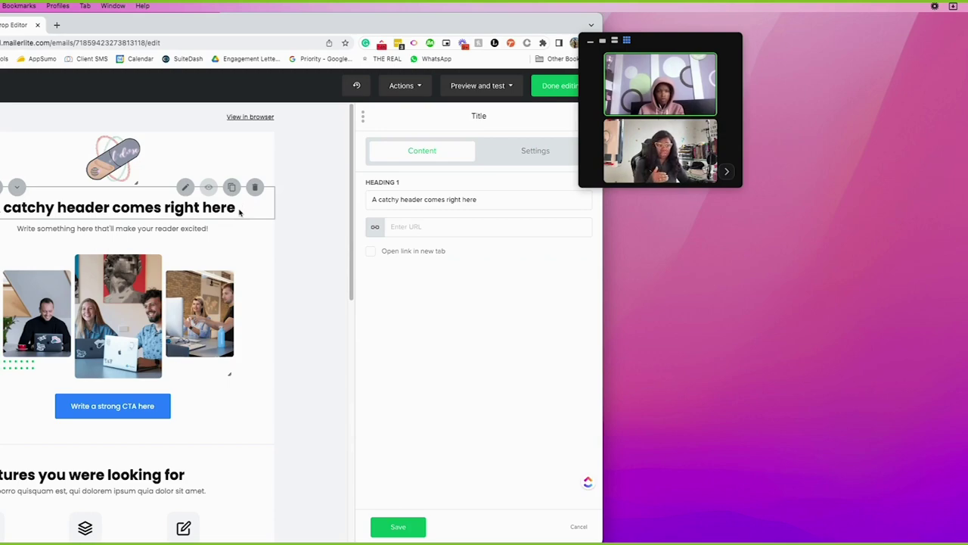
pyautogui.scroll(-5, 239, 213)
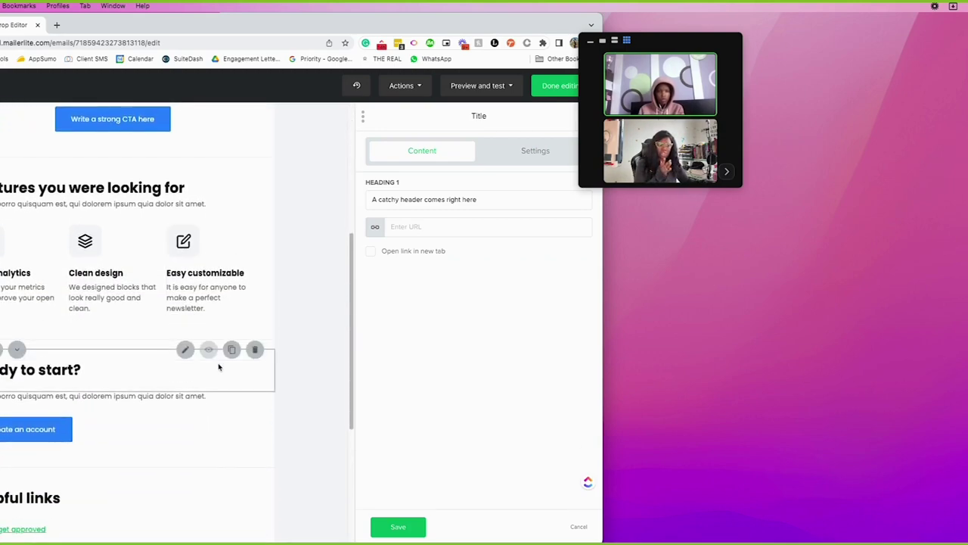
pyautogui.scroll(5, 216, 382)
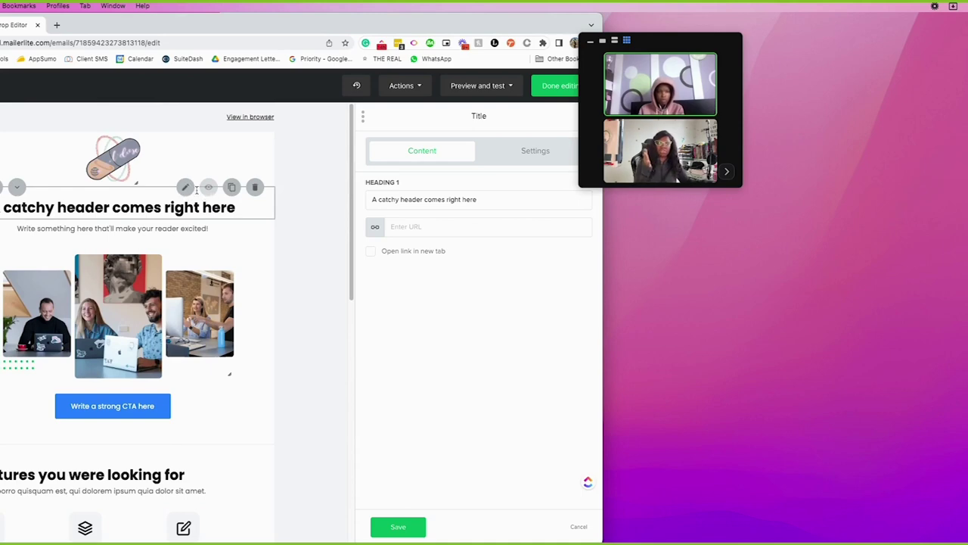
pyautogui.click(500, 195)
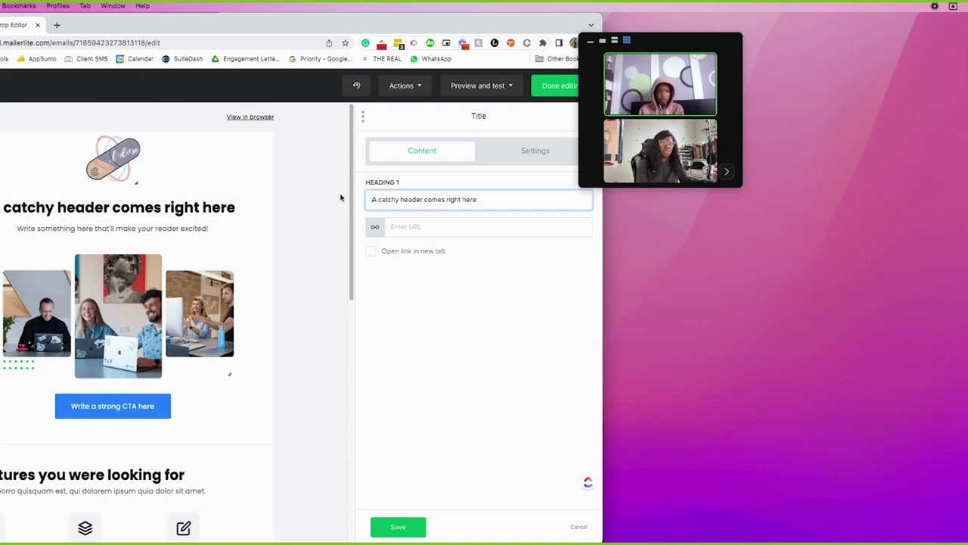
pyautogui.press('super+a')
pyautogui.write('Welco')
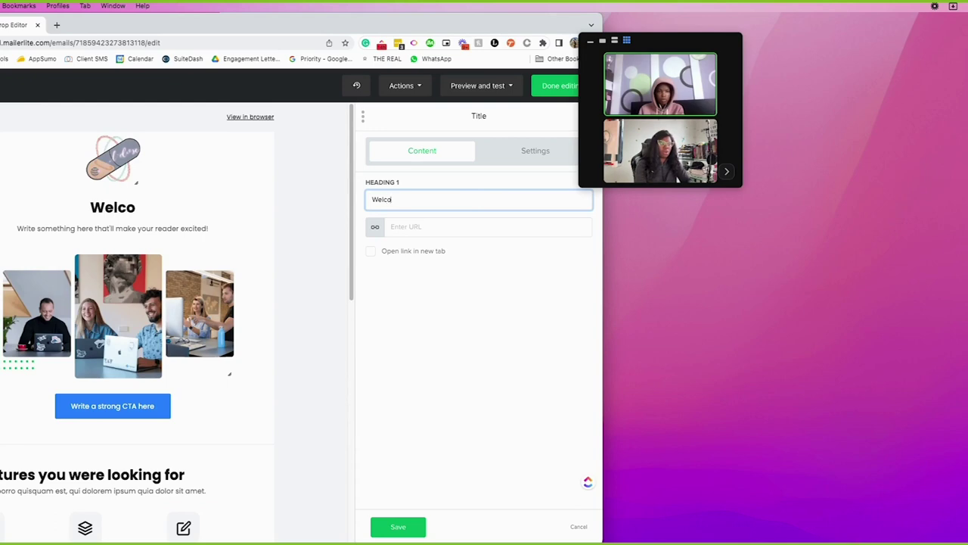
pyautogui.write('me Peeop')
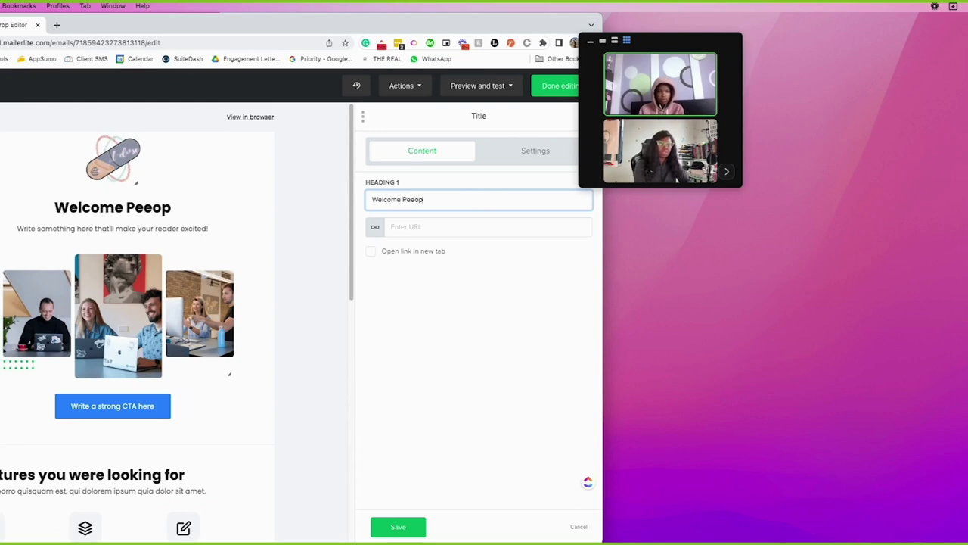
pyautogui.press('BackSpace')
pyautogui.press('BackSpace')
pyautogui.write('ps')
pyautogui.press('BackSpace')
pyautogui.press('BackSpace')
pyautogui.press('BackSpace')
pyautogui.press('BackSpace')
pyautogui.press('BackSpace')
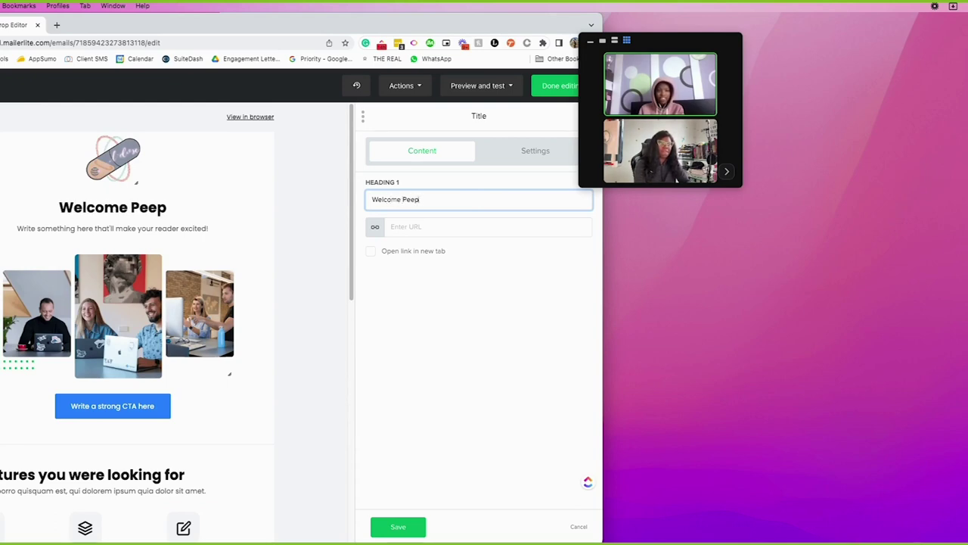
pyautogui.write('Lil')
pyautogui.press('BackSpace')
pyautogui.press('BackSpace')
pyautogui.press('BackSpace')
pyautogui.press('BackSpace')
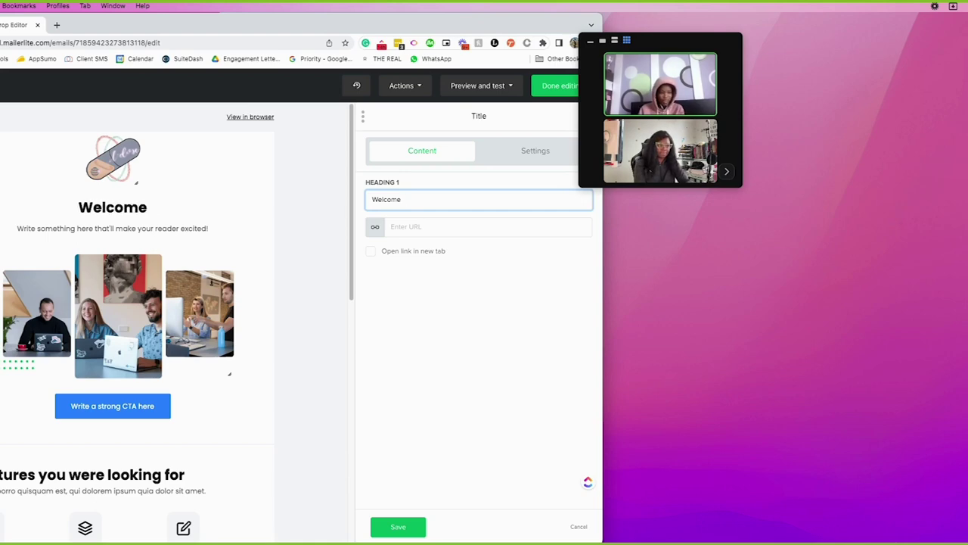
pyautogui.write(', Little Pies!')
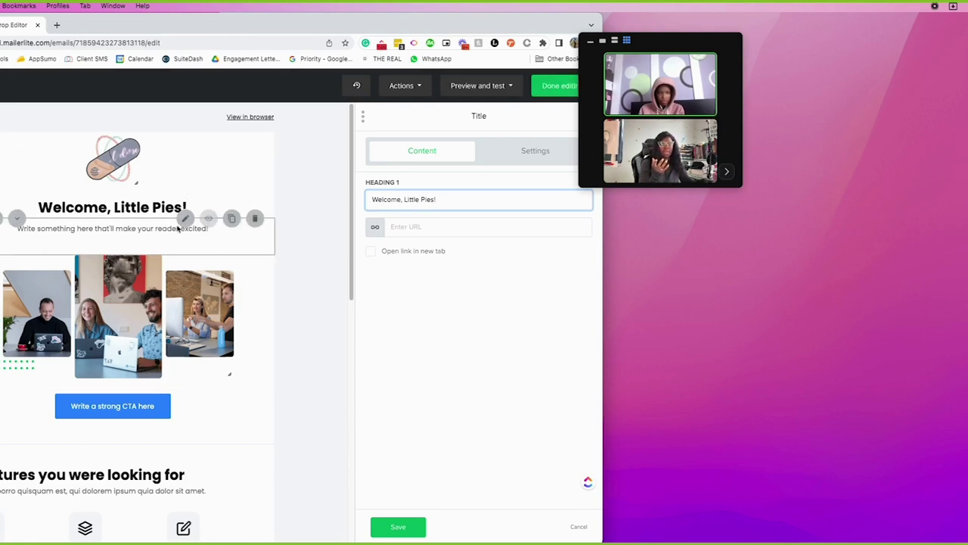
# Increase the title block's top padding and keep its bottom padding at 0
pyautogui.click(419, 224)
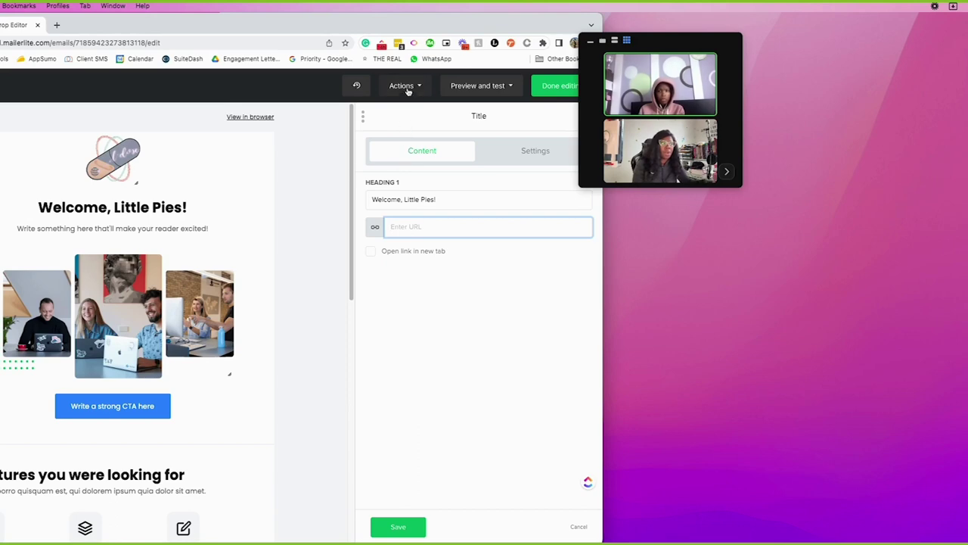
pyautogui.click(498, 163)
pyautogui.moveTo(446, 203)
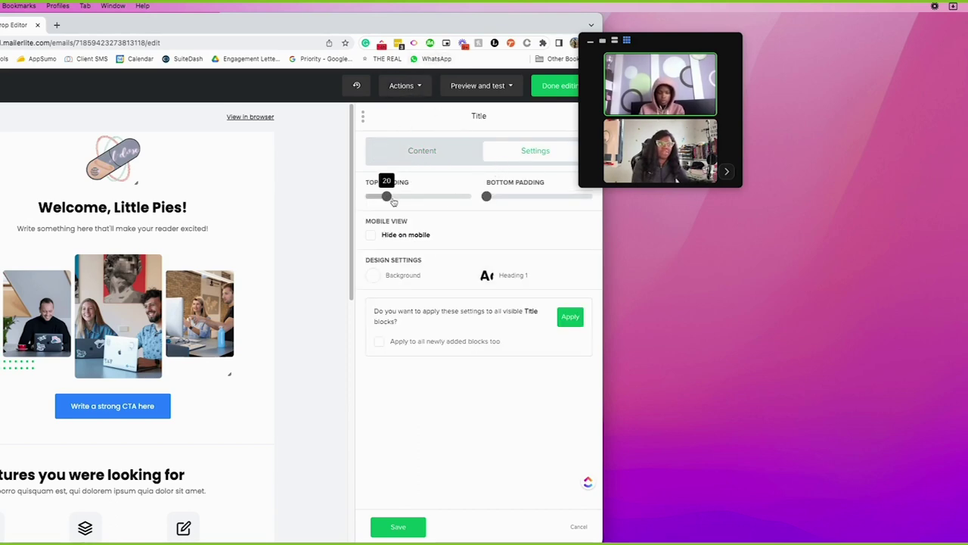
pyautogui.moveTo(393, 202)
pyautogui.mouseDown()
pyautogui.moveTo(493, 200)
pyautogui.moveTo(408, 201)
pyautogui.mouseUp()
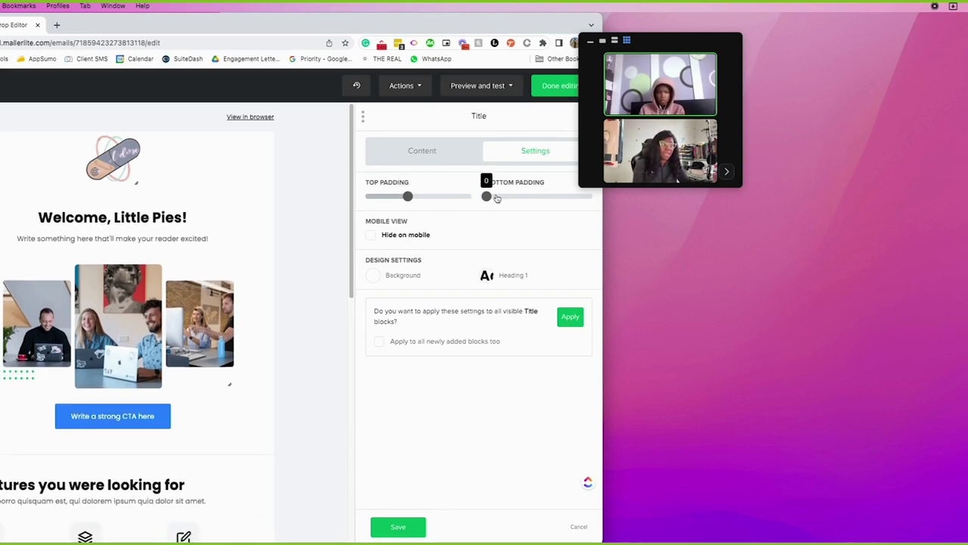
pyautogui.moveTo(497, 198); pyautogui.dragTo(473, 199)
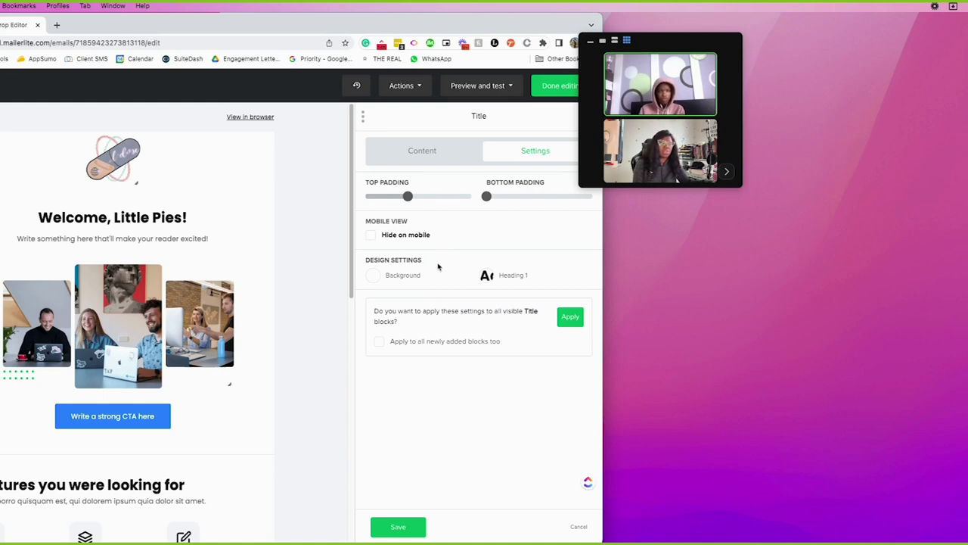
# Open the title's Heading 1 text style, try the Normal font weight and set it back to Bold
pyautogui.click(487, 275)
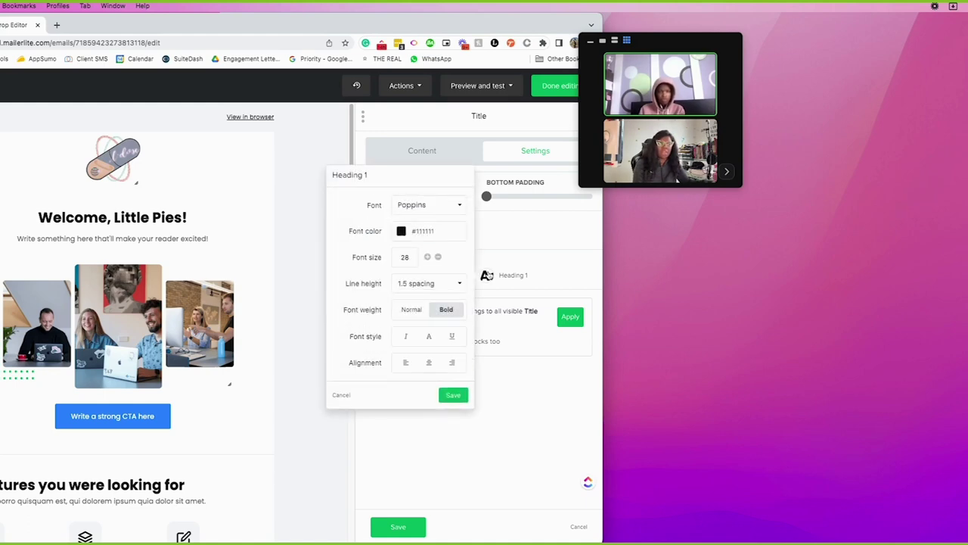
pyautogui.click(410, 311)
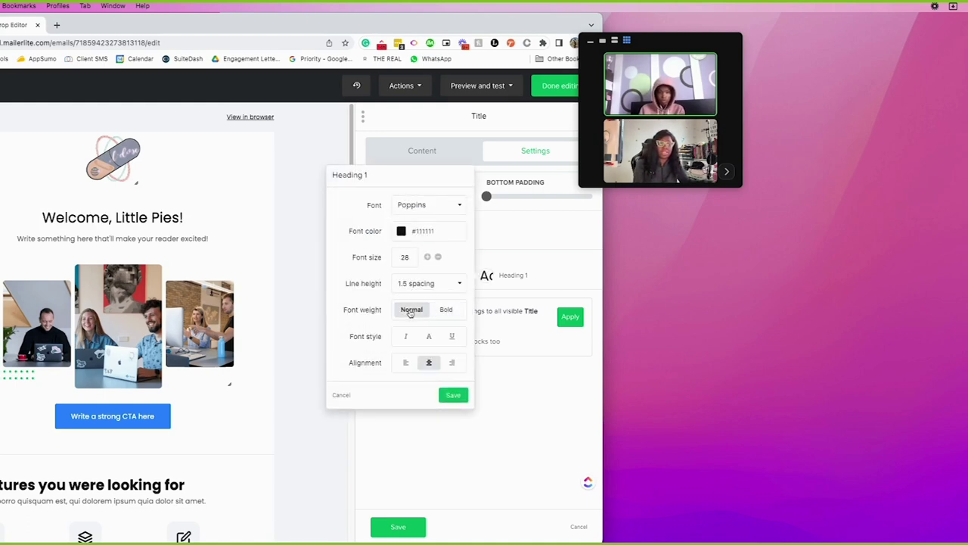
pyautogui.click(445, 310)
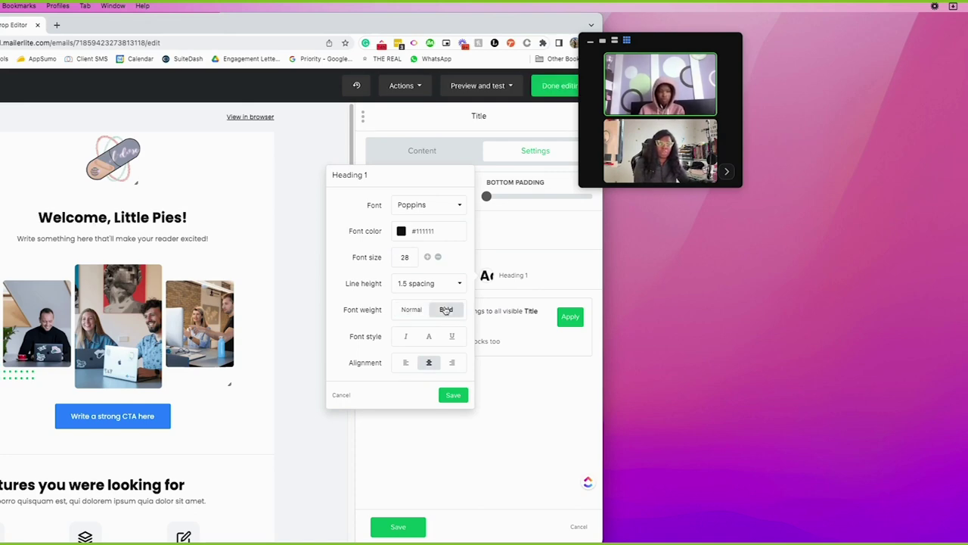
# Try the Playfair Display font for the title heading
pyautogui.click(416, 206)
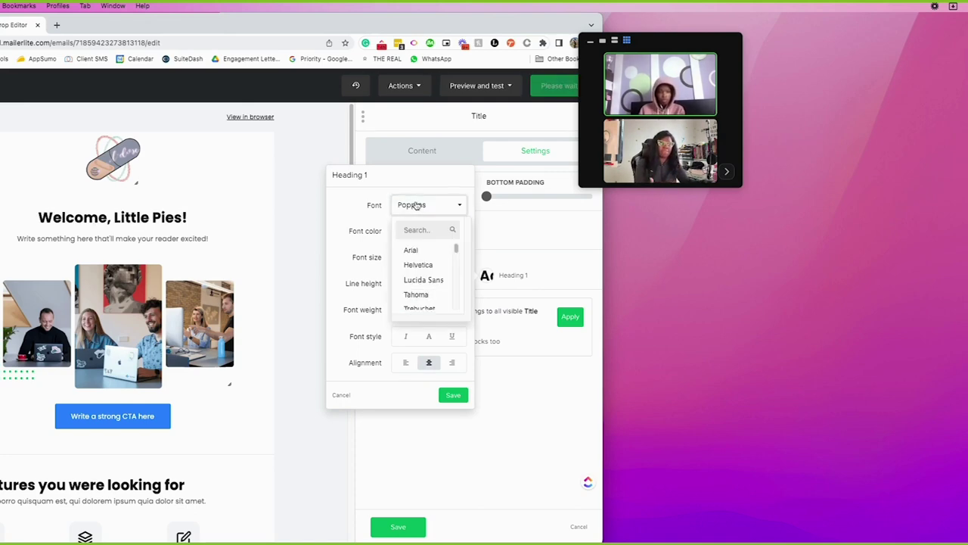
pyautogui.scroll(-10, 414, 258)
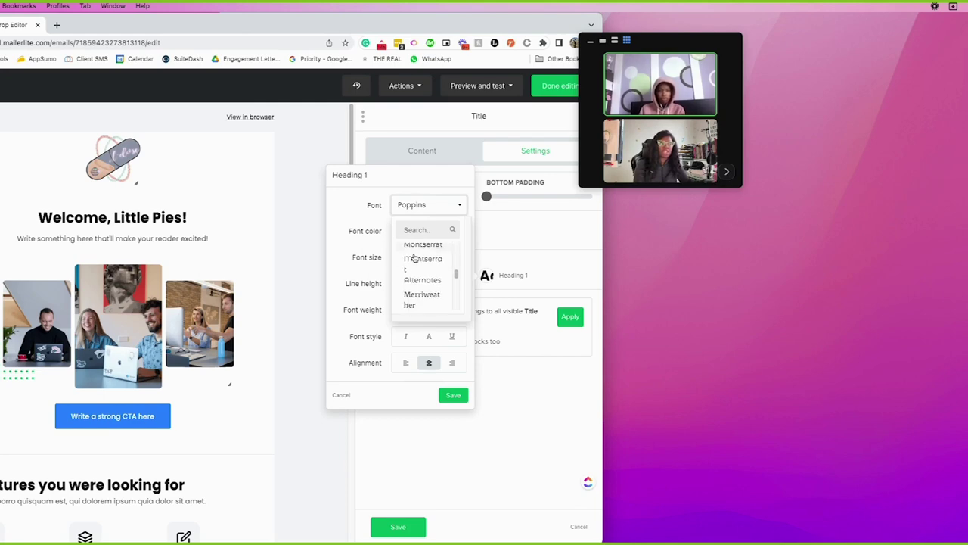
pyautogui.click(423, 291)
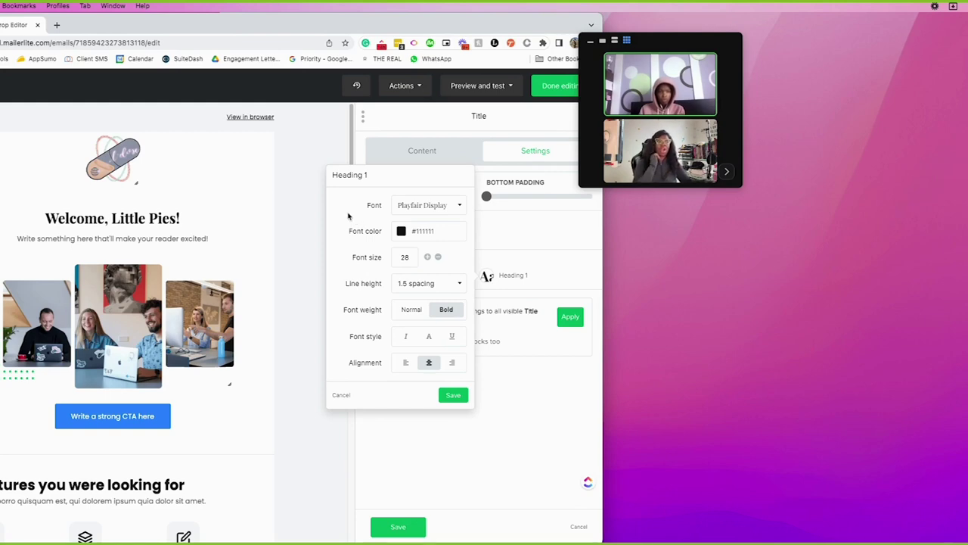
# Set the title heading's font to Anton
pyautogui.click(424, 209)
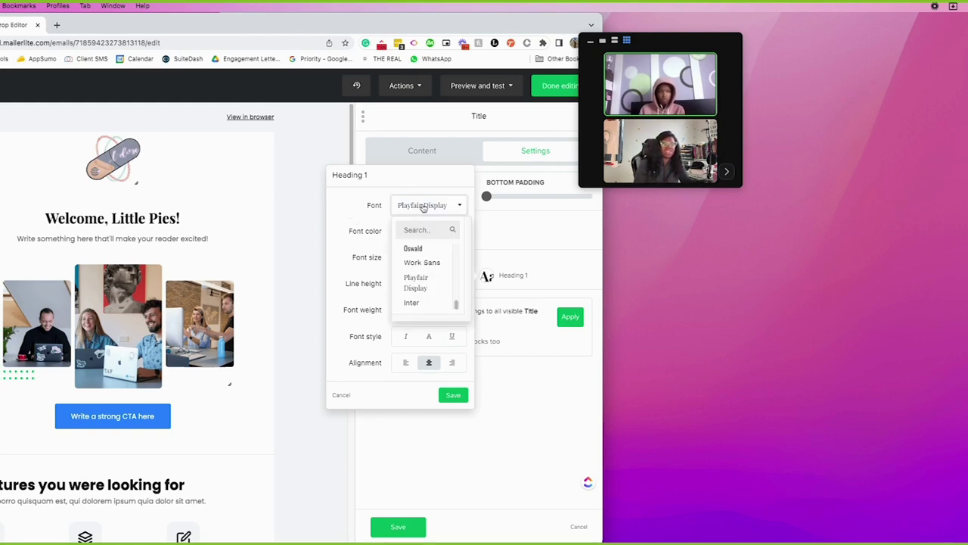
pyautogui.scroll(5, 439, 271)
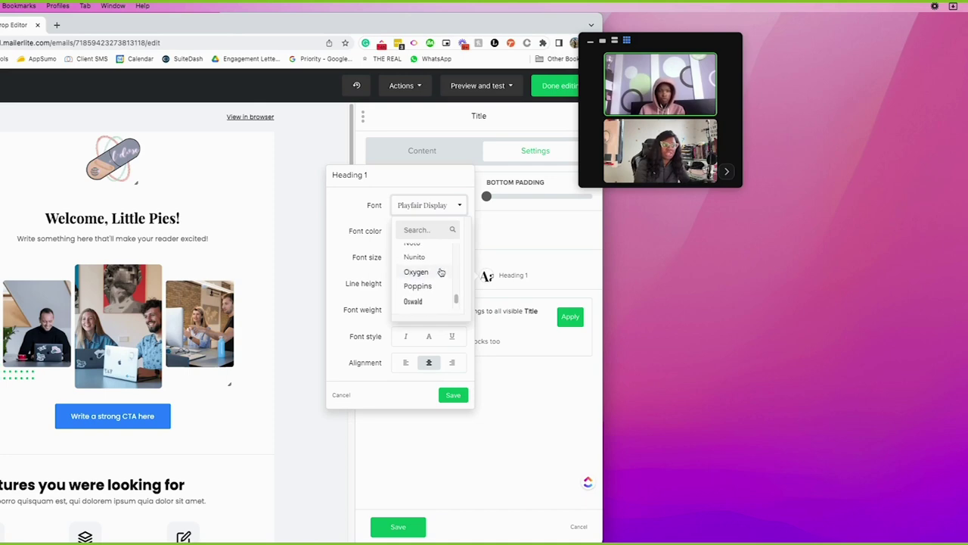
pyautogui.scroll(2, 440, 270)
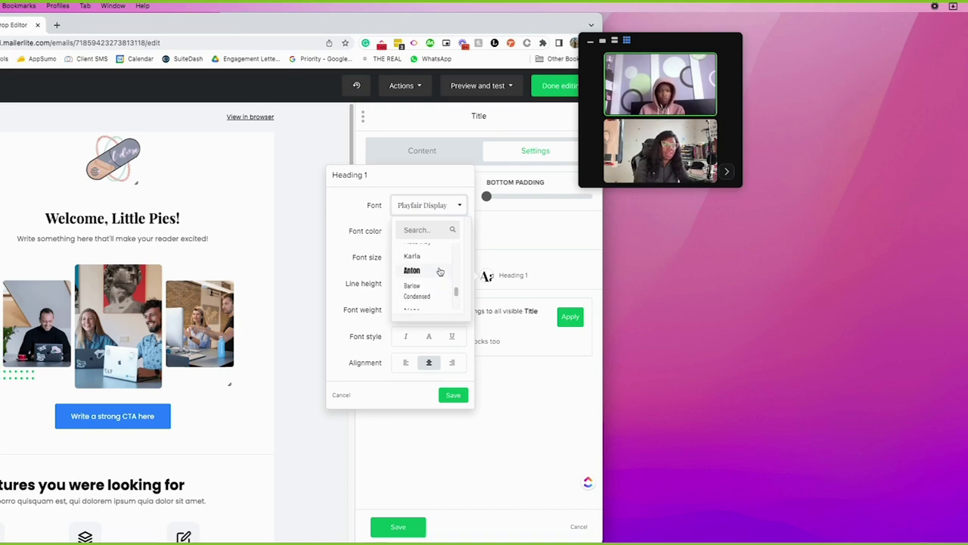
pyautogui.click(438, 269)
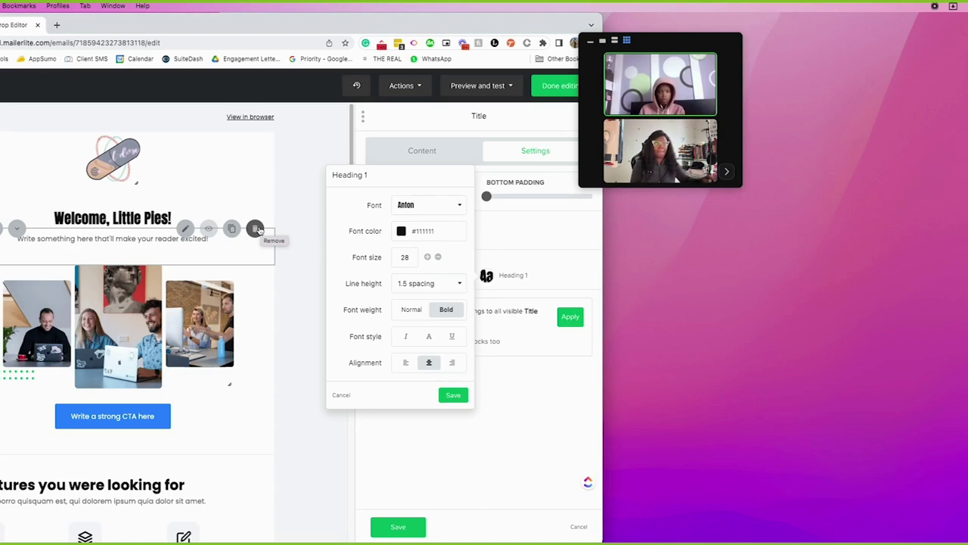
# Remove the "Write something here that'll make your reader excited!" text block below the title
pyautogui.click(257, 230)
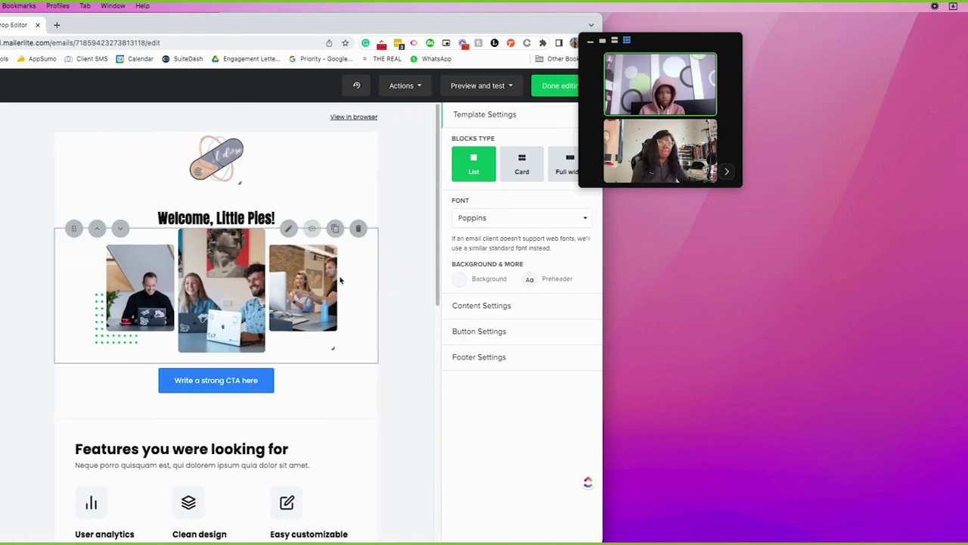
# Add top padding to the team photo image block below the title
pyautogui.click(302, 248)
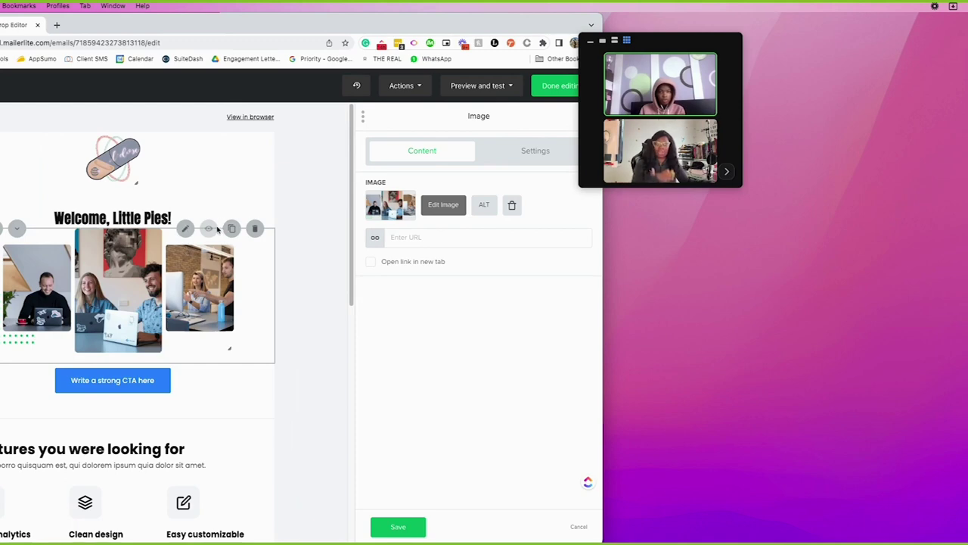
pyautogui.scroll(-1, 221, 227)
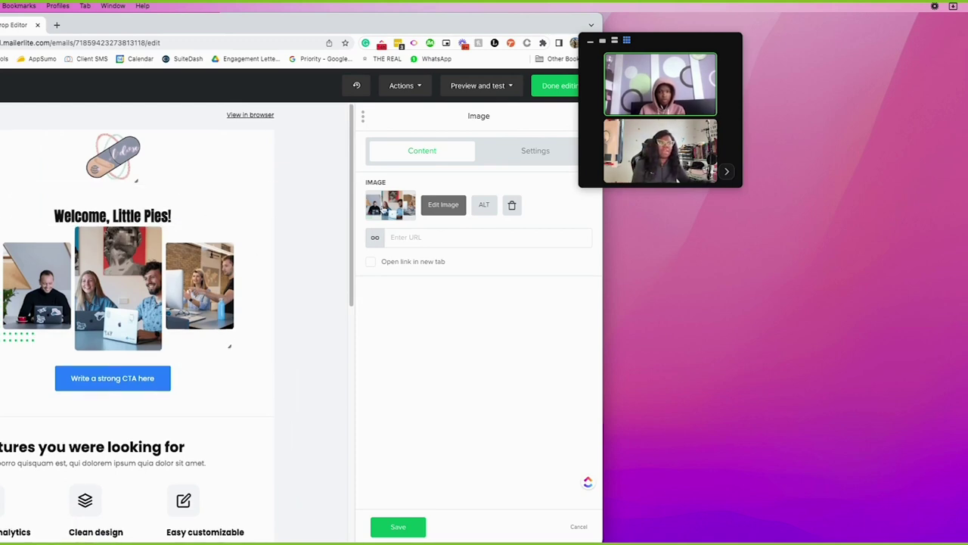
pyautogui.click(526, 159)
pyautogui.moveTo(368, 198); pyautogui.dragTo(394, 199)
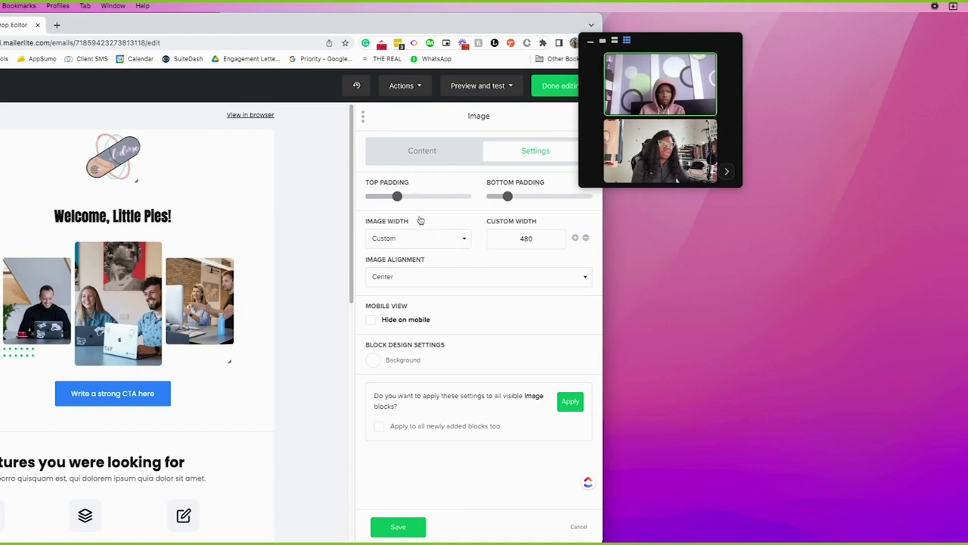
# Replace the team photo in the image block with the uploaded "Welcome Little Pie" GIF from the file manager
pyautogui.click(423, 156)
pyautogui.click(512, 203)
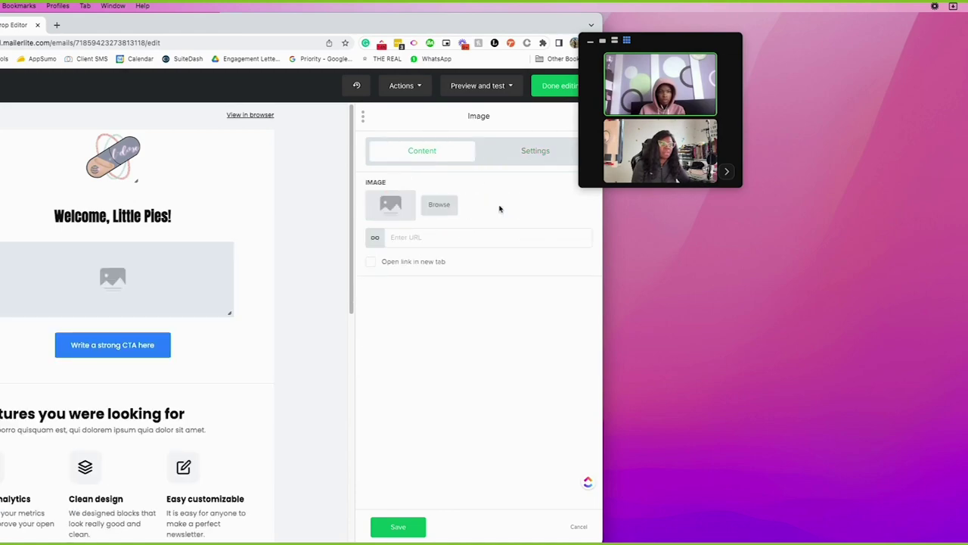
pyautogui.click(440, 205)
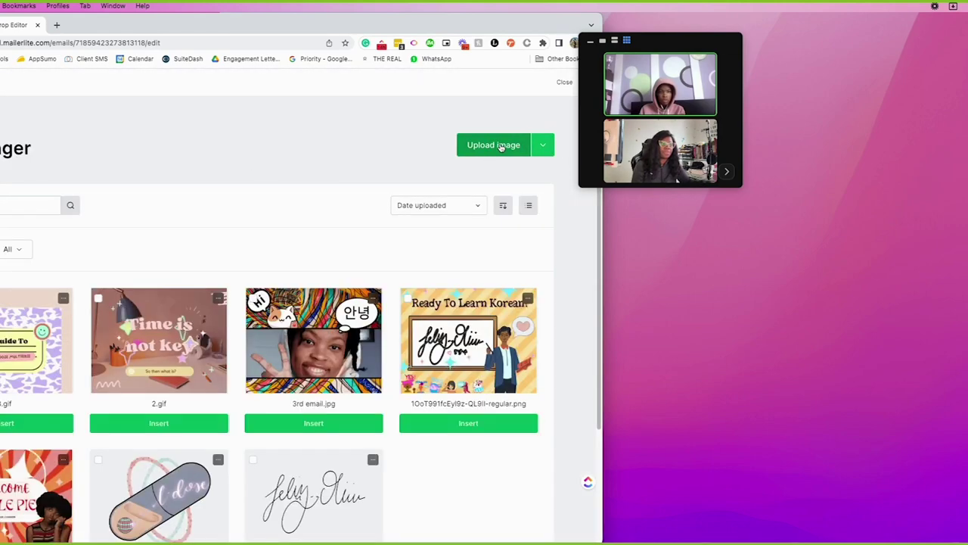
pyautogui.click(543, 145)
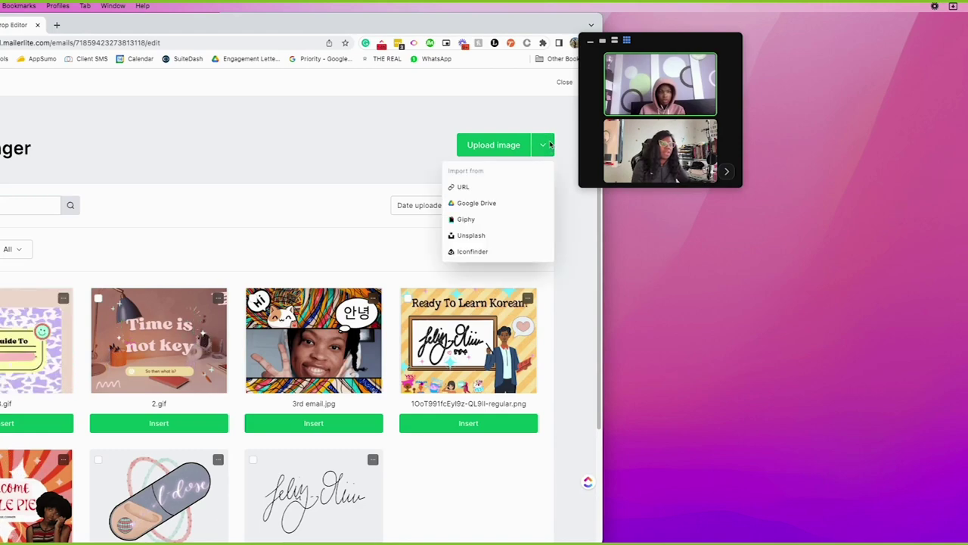
pyautogui.scroll(-2, 231, 242)
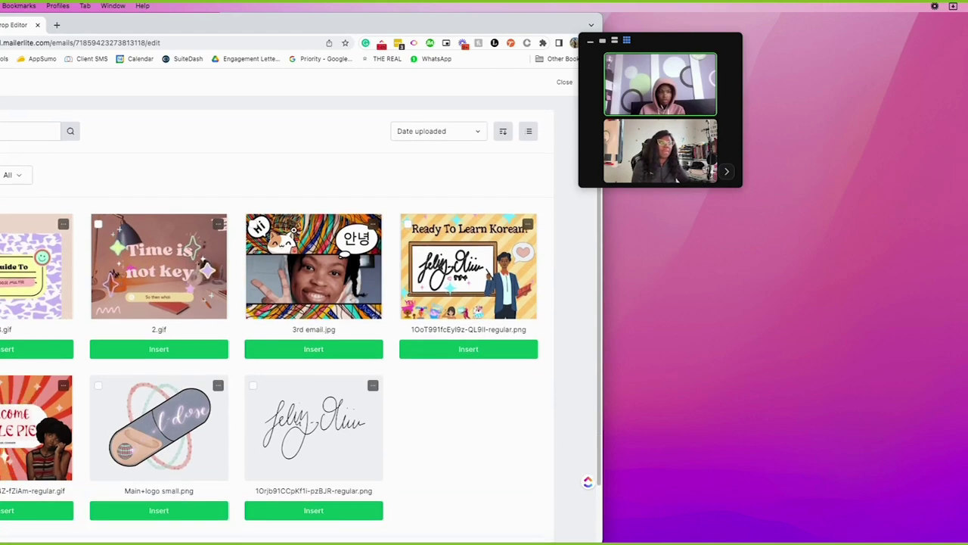
pyautogui.scroll(-2, 33, 424)
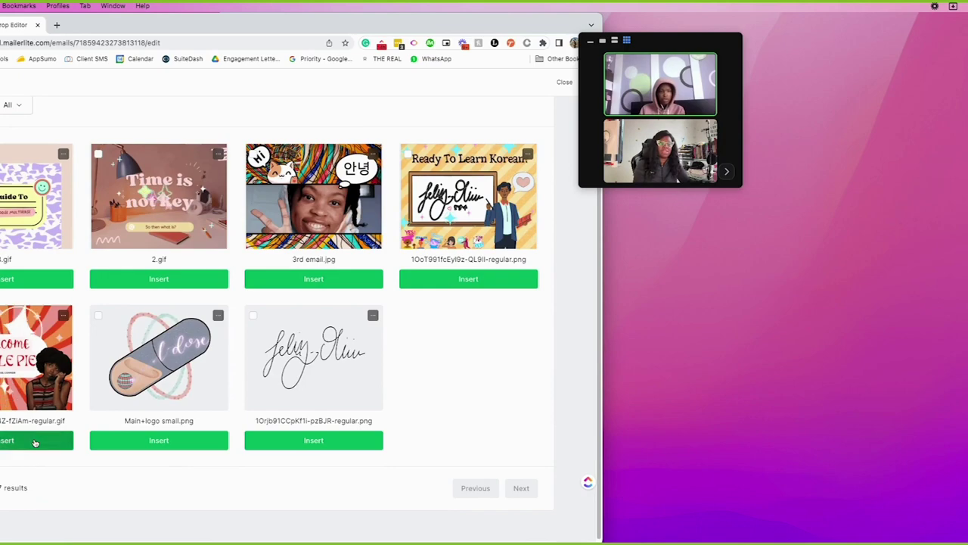
pyautogui.click(32, 439)
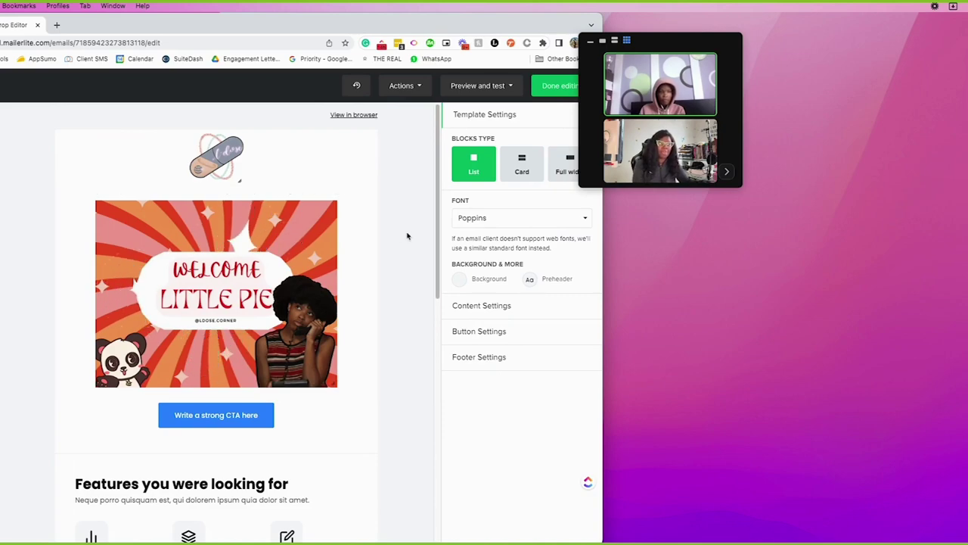
# Set the email template's background colour to the dusty pink #c78890 and save it
pyautogui.click(474, 280)
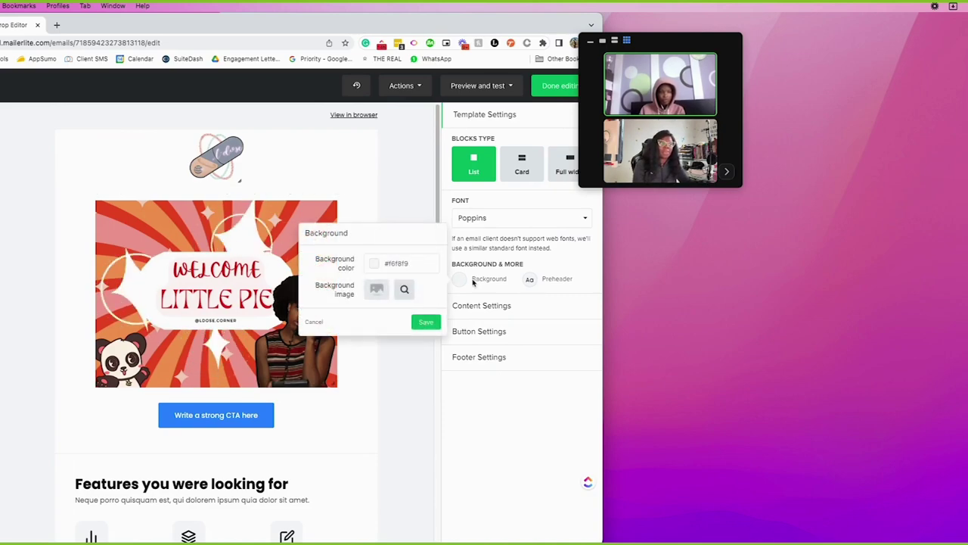
pyautogui.click(393, 265)
pyautogui.click(389, 301)
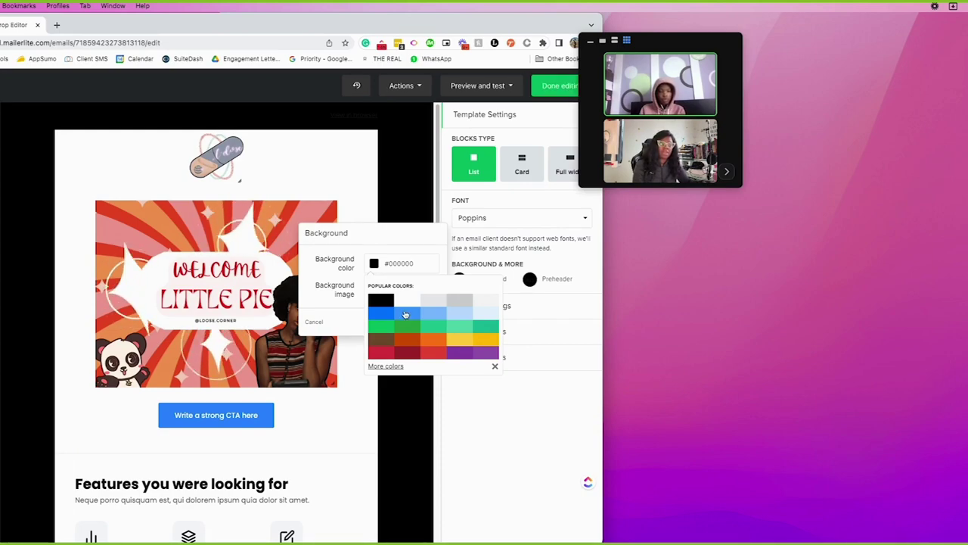
pyautogui.click(386, 366)
pyautogui.moveTo(378, 318); pyautogui.dragTo(400, 315)
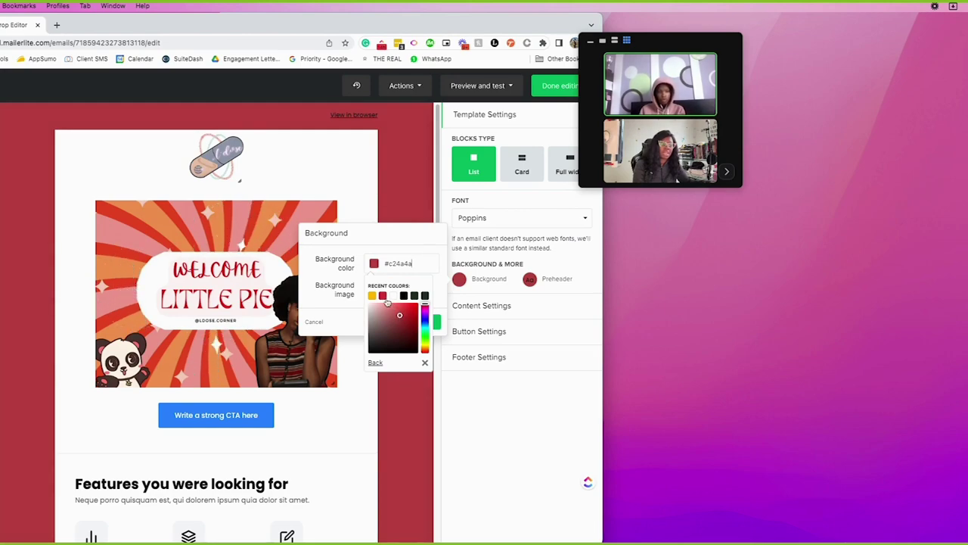
pyautogui.moveTo(390, 319); pyautogui.dragTo(384, 313)
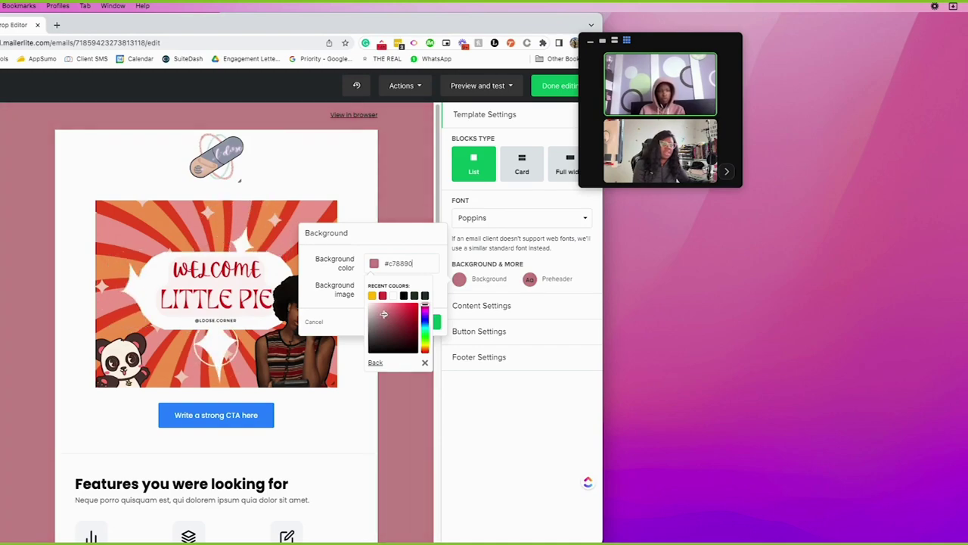
pyautogui.click(389, 239)
pyautogui.click(430, 323)
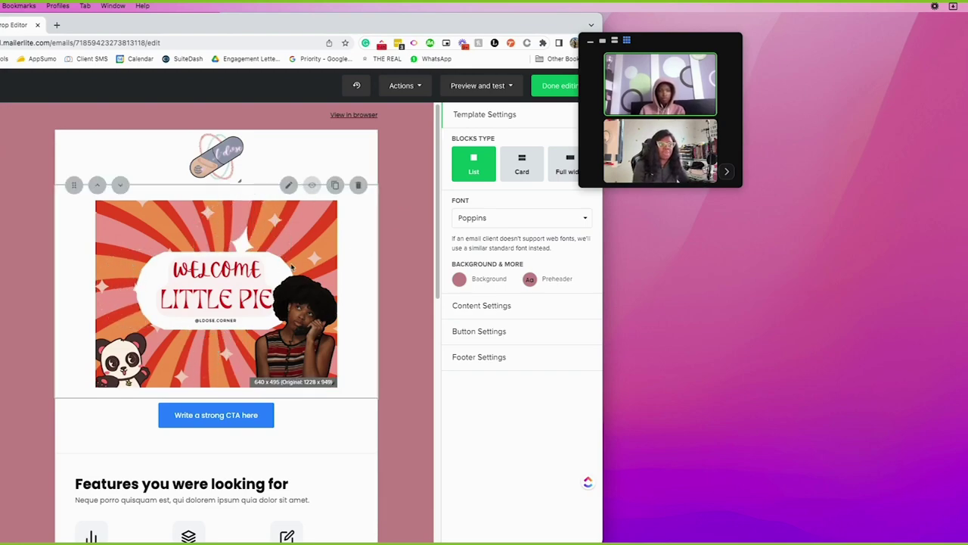
# Try the welcome image block without its own background, and restore its white #ffffff background
pyautogui.click(359, 244)
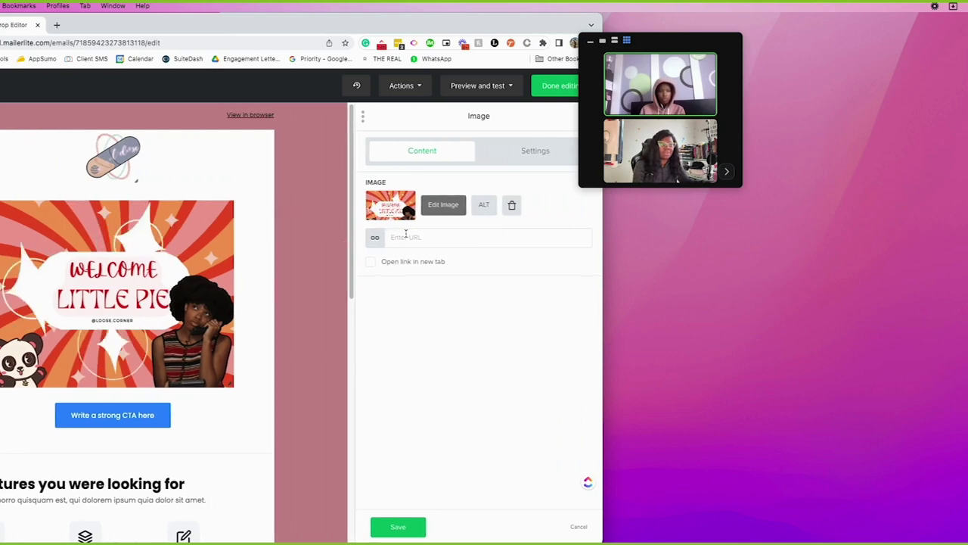
pyautogui.click(535, 151)
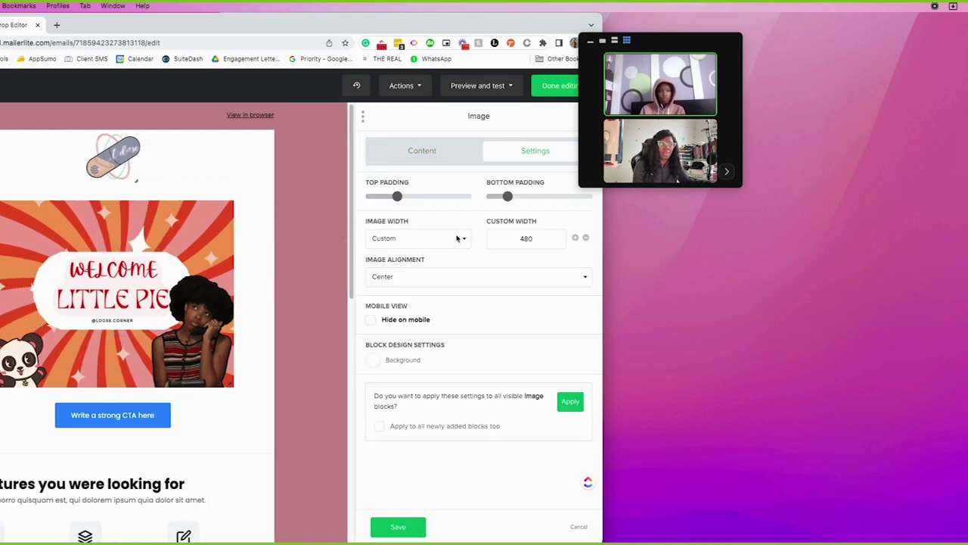
pyautogui.click(403, 361)
pyautogui.click(327, 344)
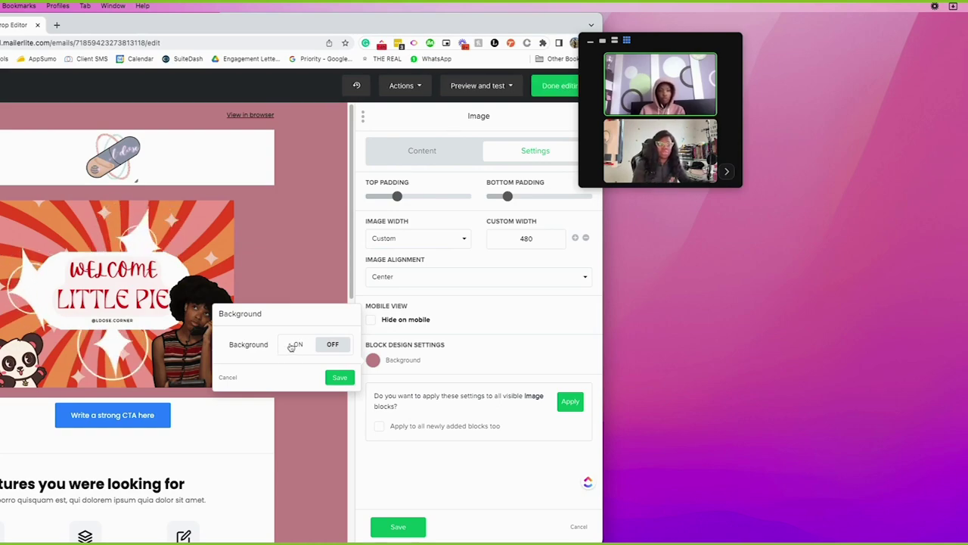
pyautogui.click(295, 344)
pyautogui.click(331, 344)
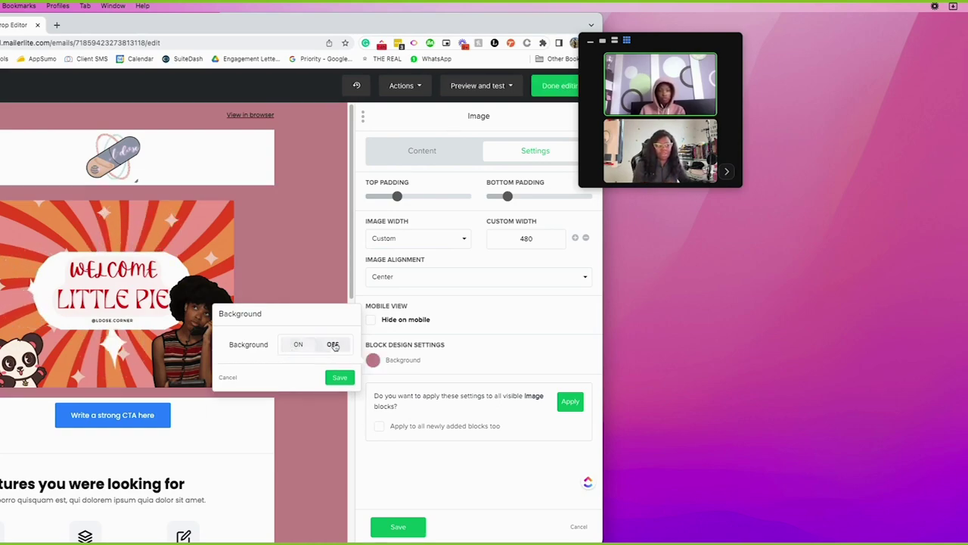
pyautogui.click(298, 345)
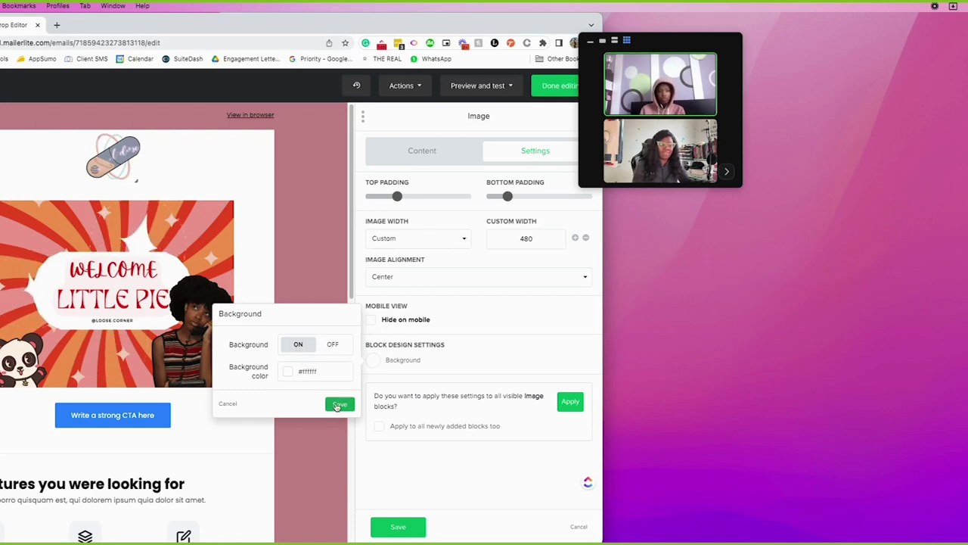
pyautogui.click(338, 405)
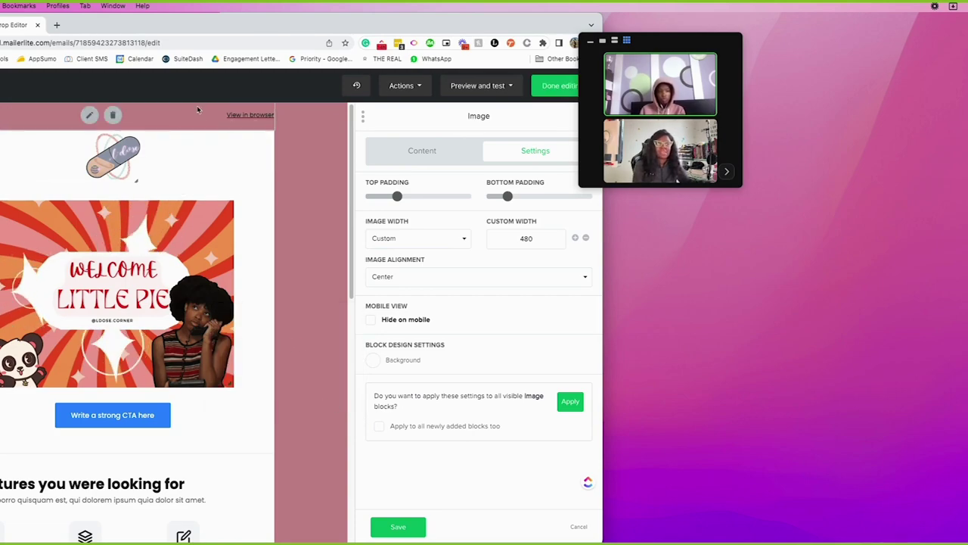
# Turn off the logo block's own background
pyautogui.click(191, 175)
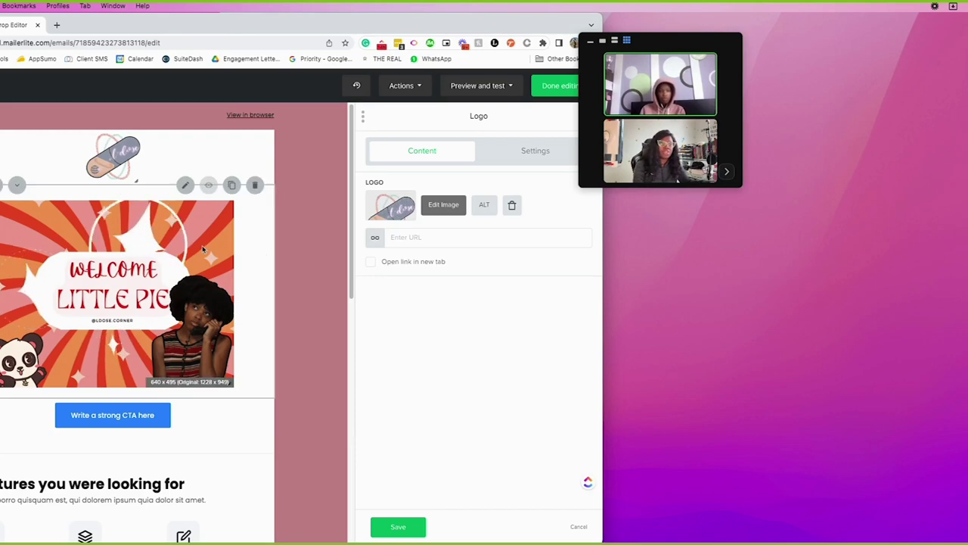
pyautogui.click(507, 148)
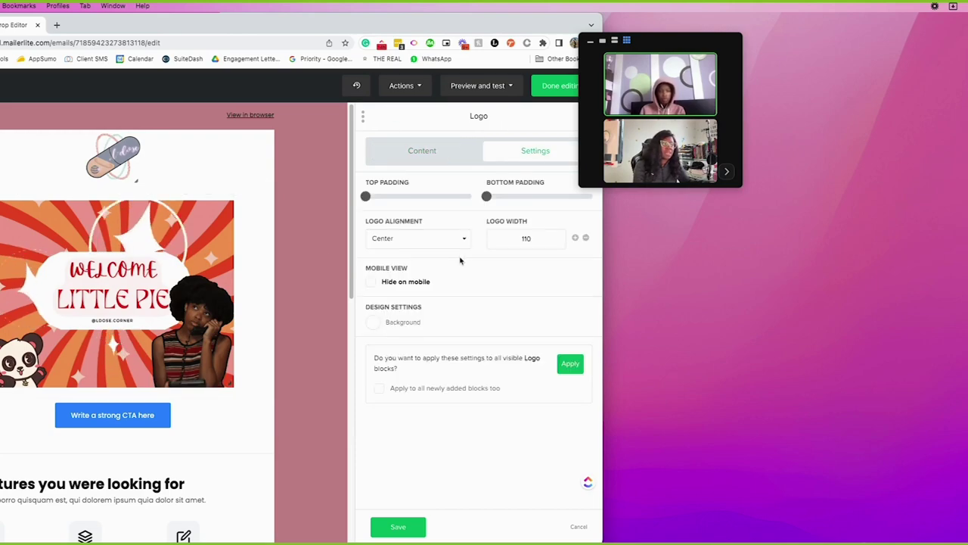
pyautogui.click(373, 322)
pyautogui.click(345, 307)
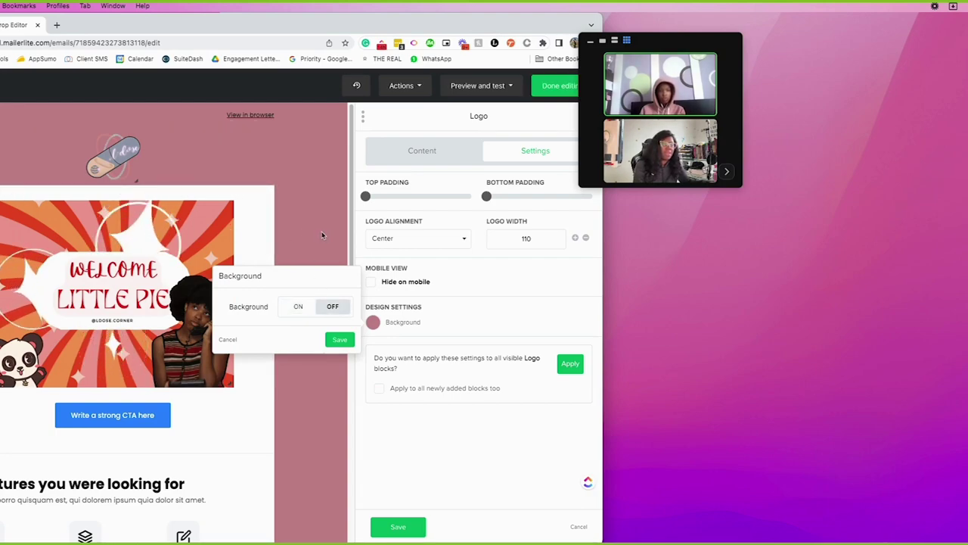
# Turn the welcome image block's background off and back on with #ffffff
pyautogui.click(266, 255)
pyautogui.click(260, 255)
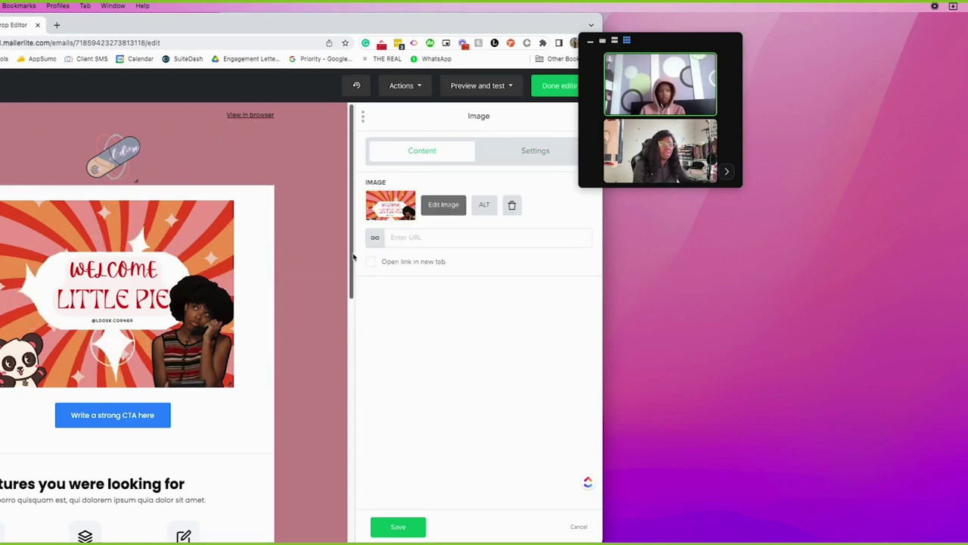
pyautogui.click(493, 150)
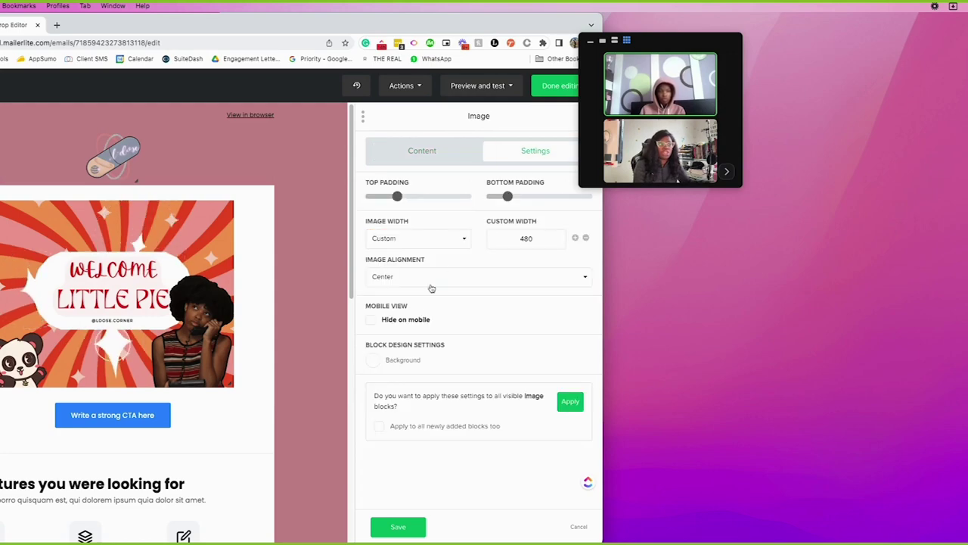
pyautogui.click(402, 358)
pyautogui.click(333, 346)
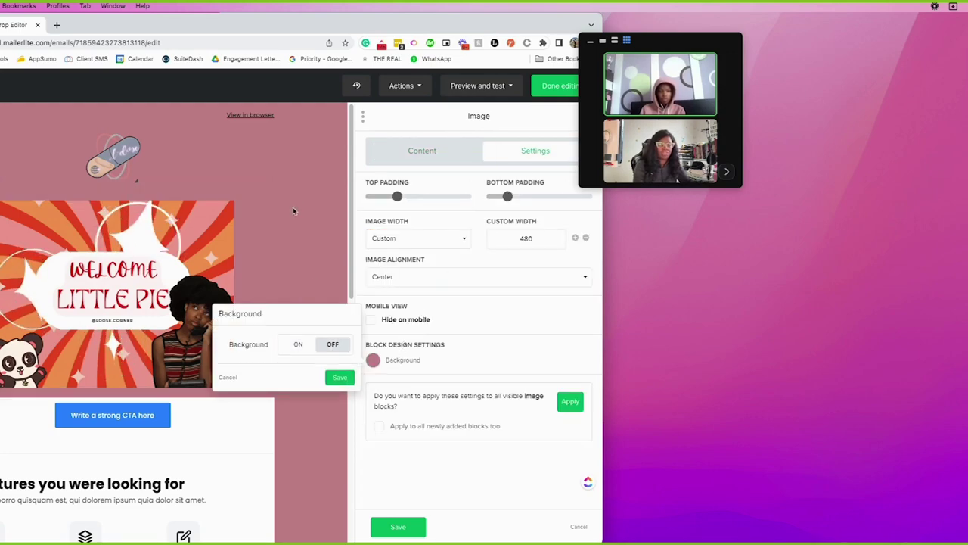
pyautogui.click(298, 344)
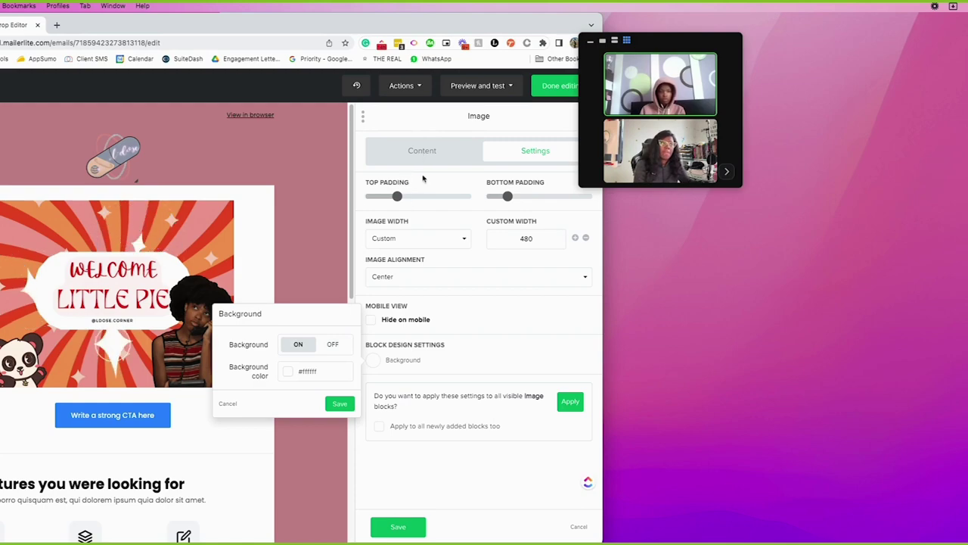
pyautogui.click(439, 162)
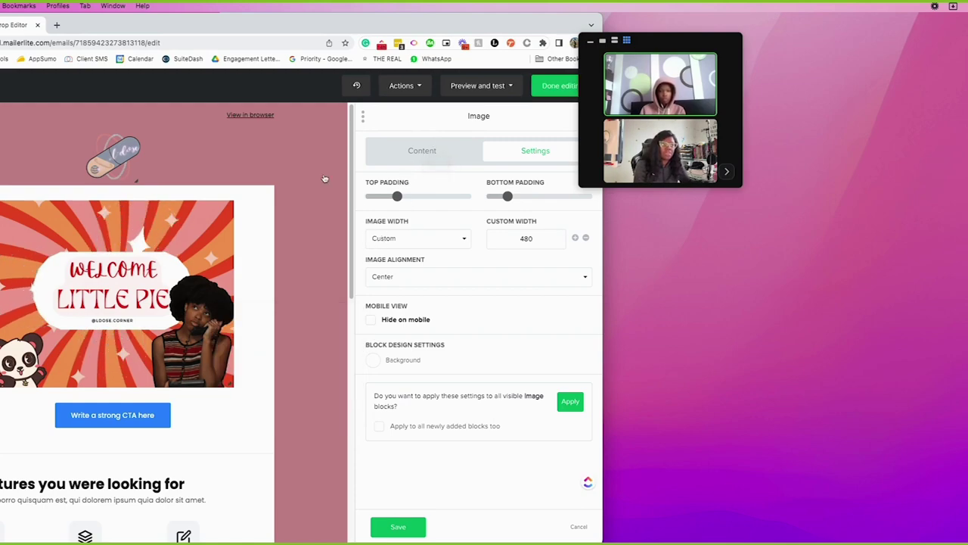
# Turn the logo block's background back on with the colour #ffffff and save it
pyautogui.click(227, 163)
pyautogui.click(522, 153)
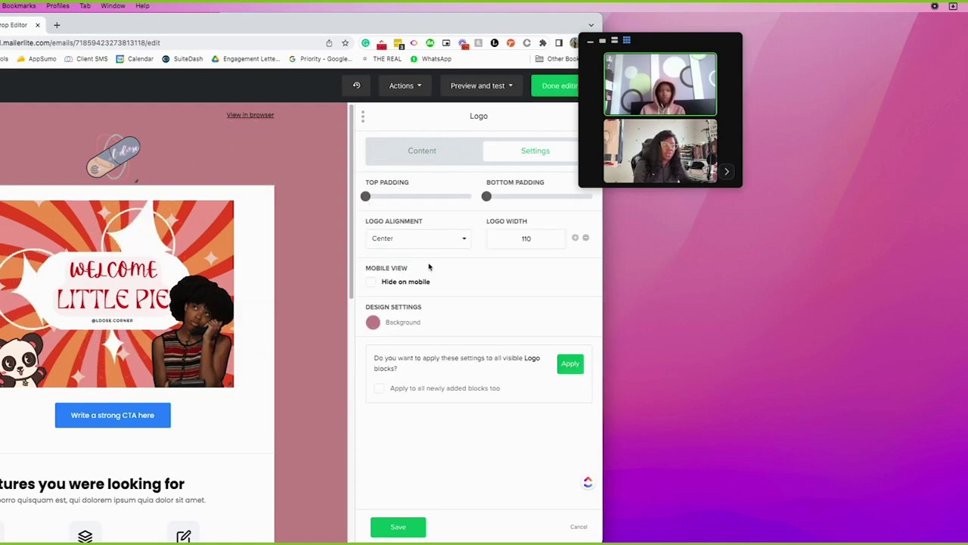
pyautogui.click(382, 284)
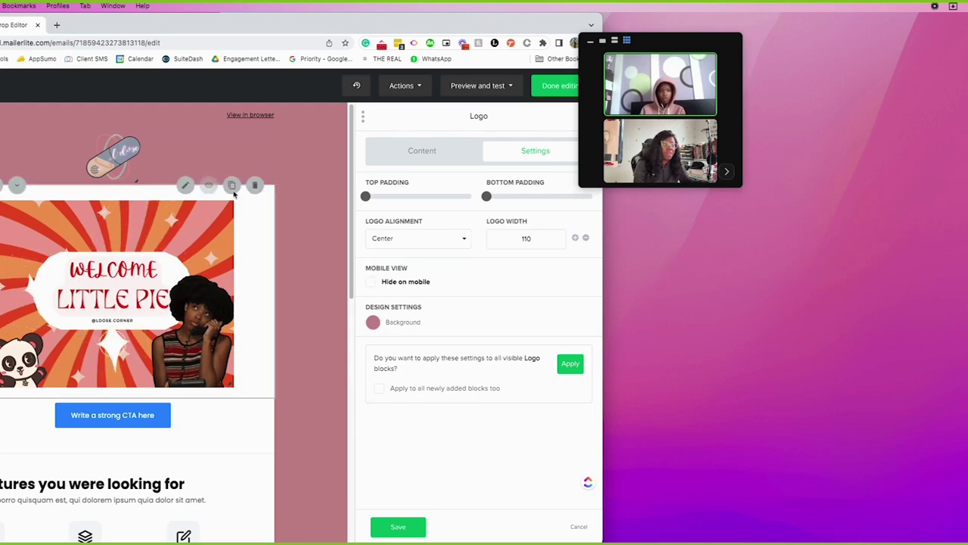
pyautogui.click(373, 321)
pyautogui.click(304, 324)
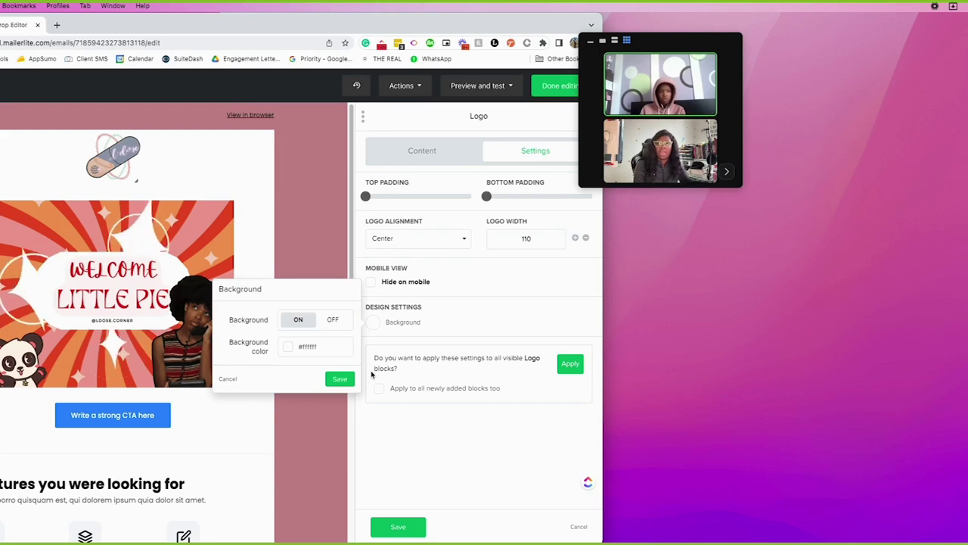
pyautogui.click(339, 378)
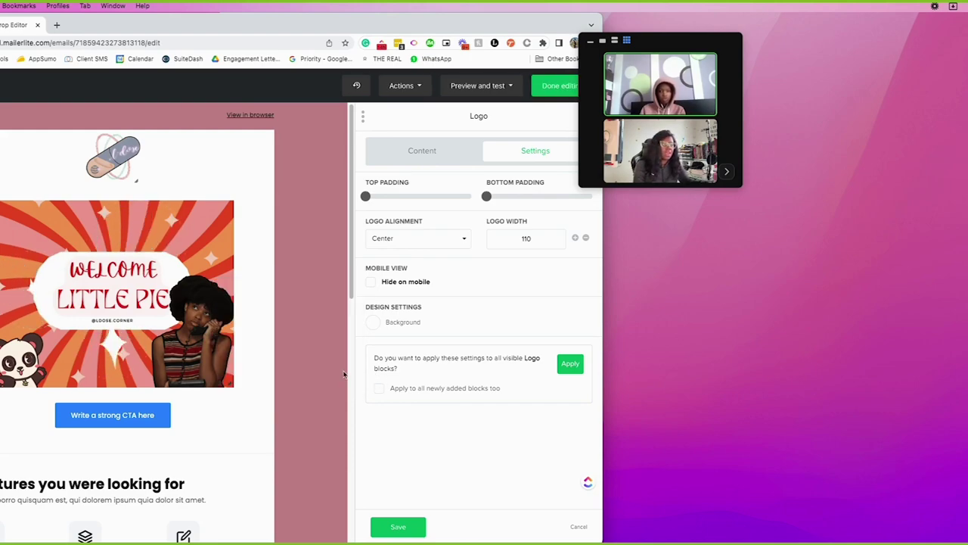
# Open the content settings of the "Write a strong CTA here" button to view its text and link options
pyautogui.scroll(-1, 266, 350)
pyautogui.scroll(-3, 265, 352)
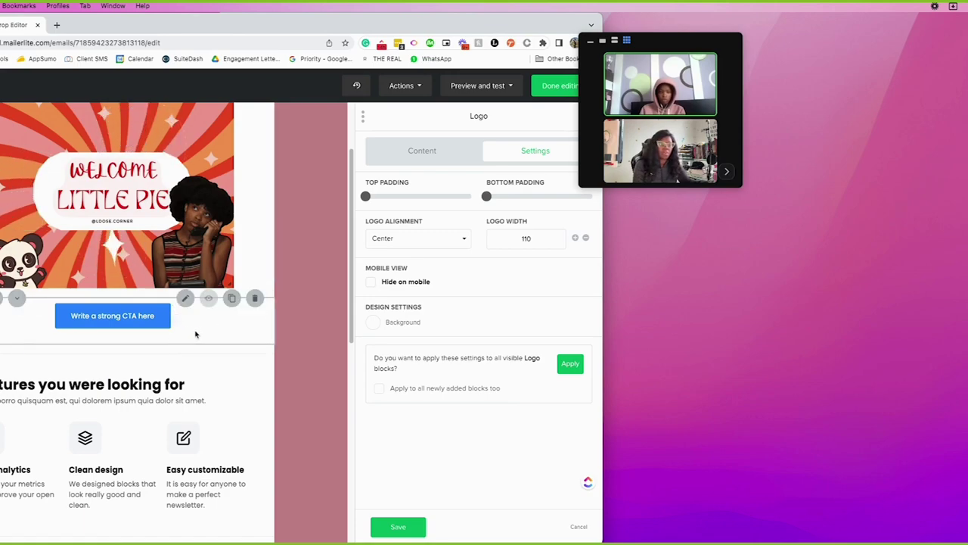
pyautogui.click(118, 317)
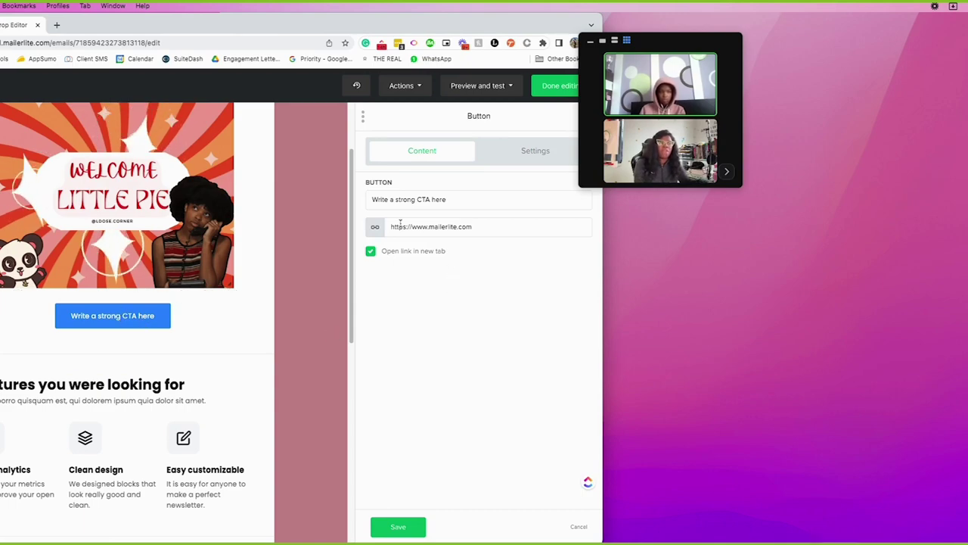
pyautogui.moveTo(205, 342)
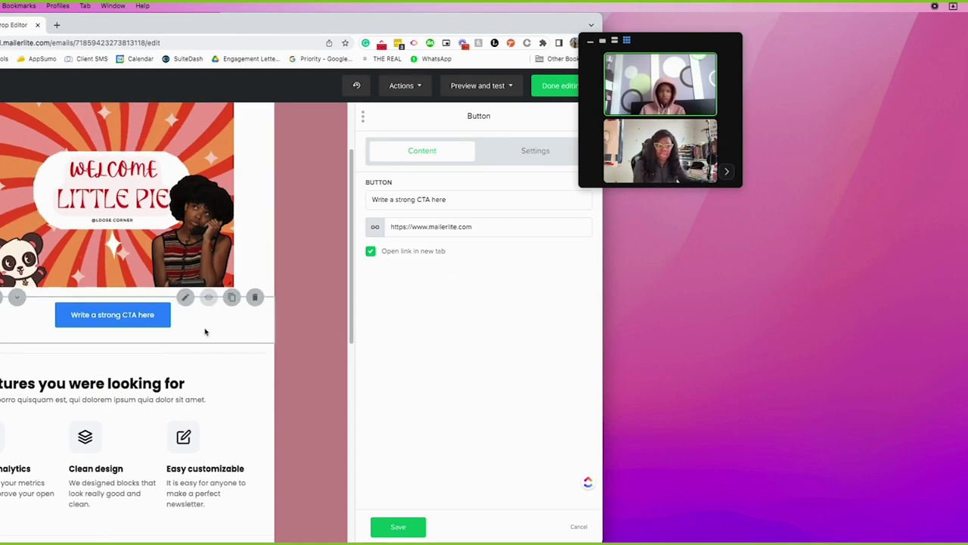
# Save the button block and add a text paragraph block between the welcome image and the CTA button
pyautogui.scroll(-1, 206, 331)
pyautogui.scroll(3, 206, 330)
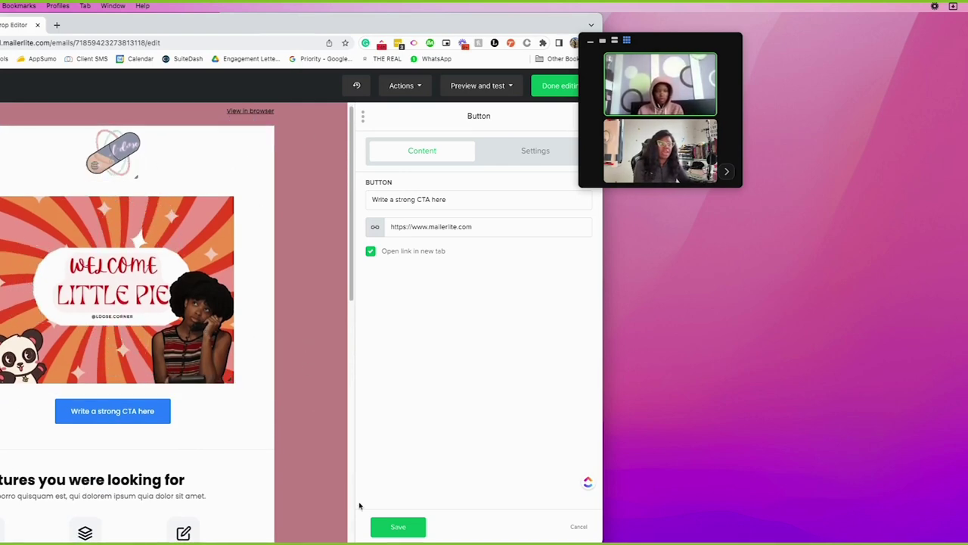
pyautogui.click(397, 527)
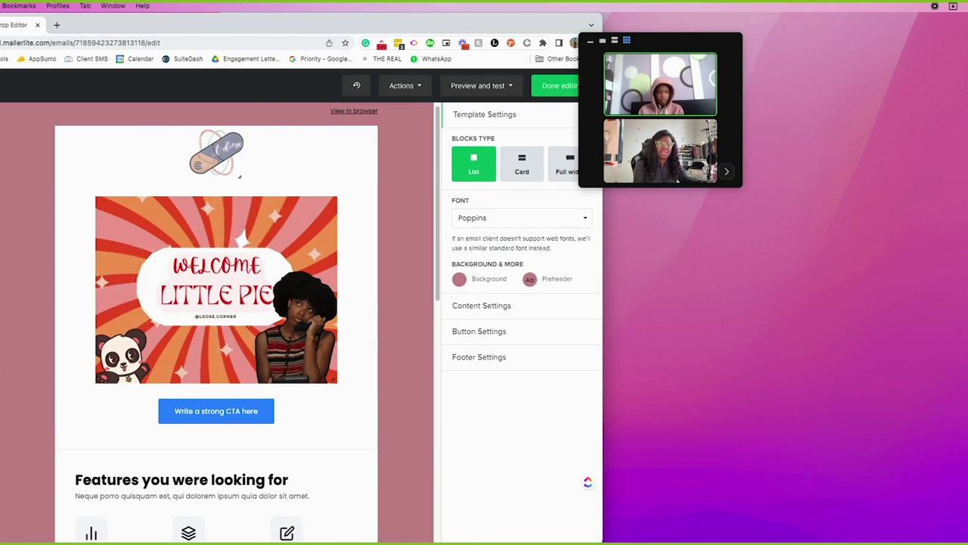
pyautogui.moveTo(2, 349); pyautogui.dragTo(92, 386)
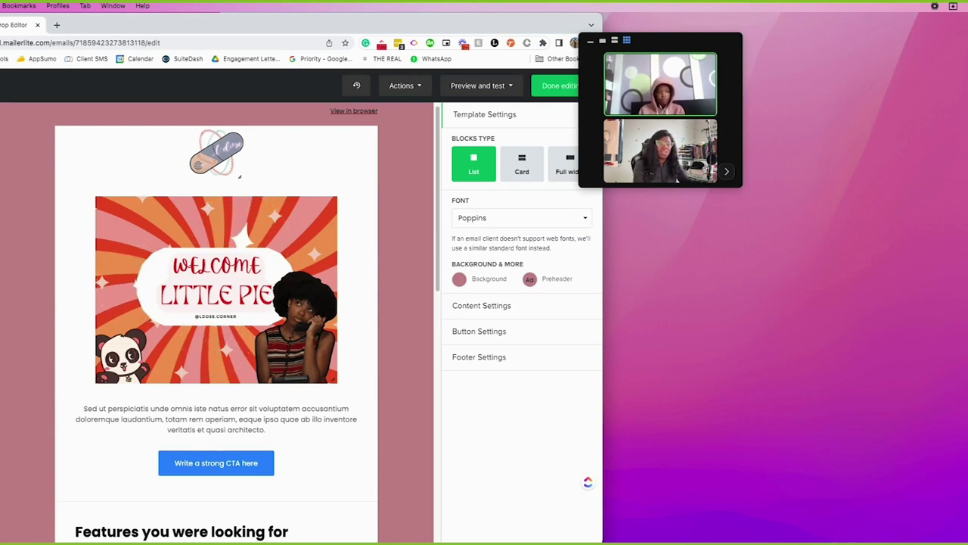
# Add a logo and navigation block above the welcome image with only two menu links, named Shop and Course, removing Blog and Accommodation
pyautogui.moveTo(0, 320); pyautogui.dragTo(130, 164)
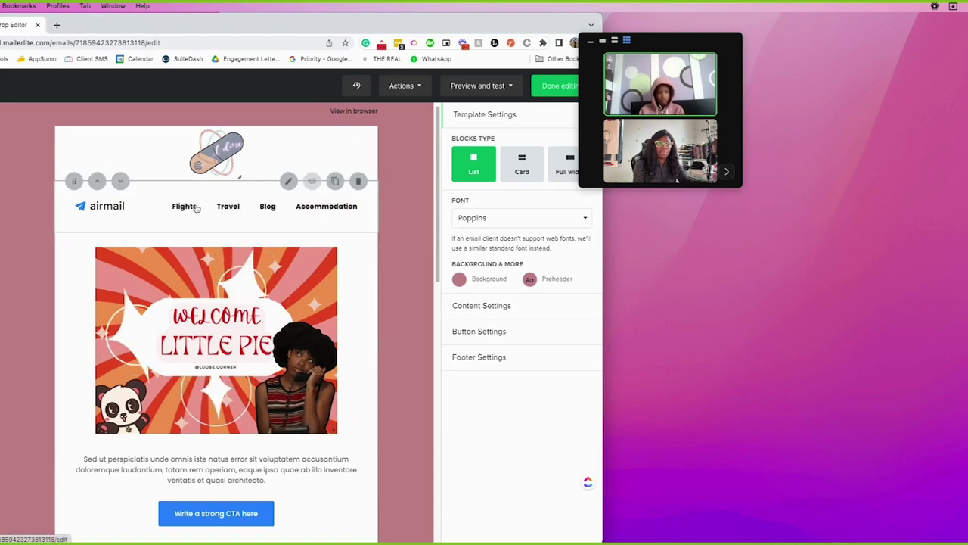
pyautogui.click(266, 211)
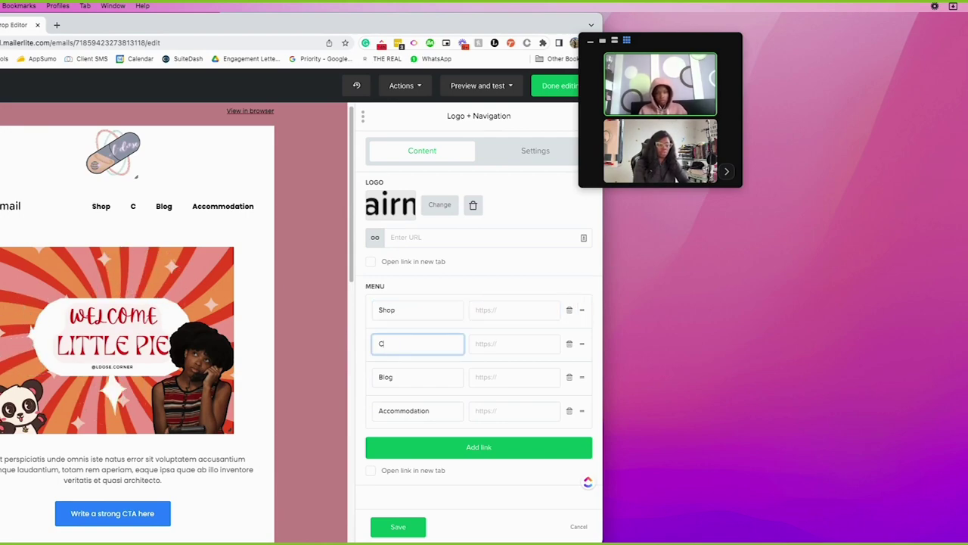
pyautogui.click(515, 343)
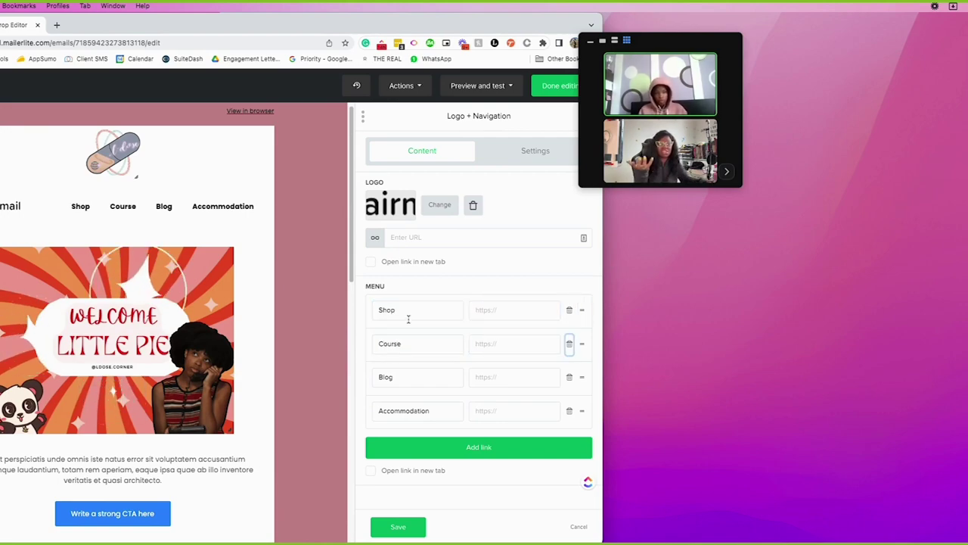
pyautogui.click(569, 376)
pyautogui.click(569, 376)
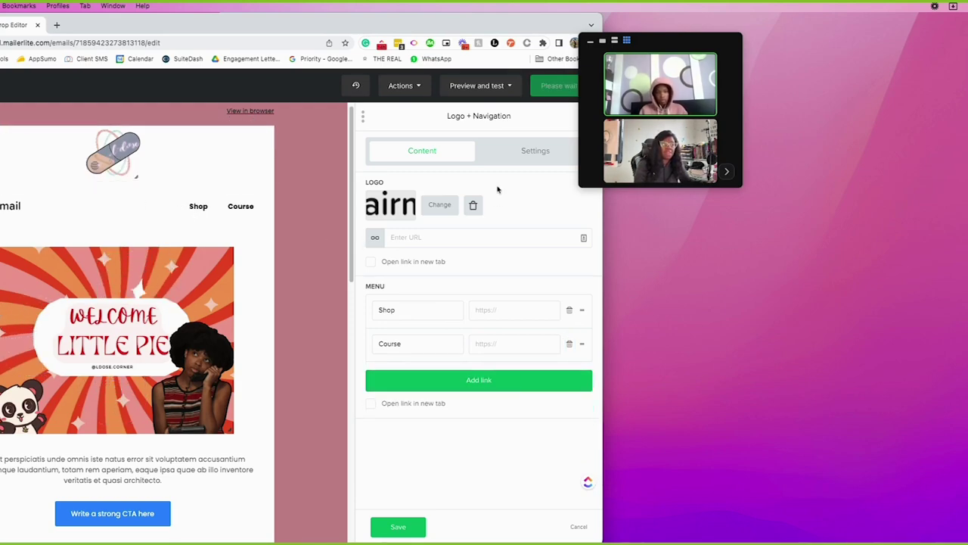
# Set the font colour of the navigation block's menu links to #000000
pyautogui.click(501, 153)
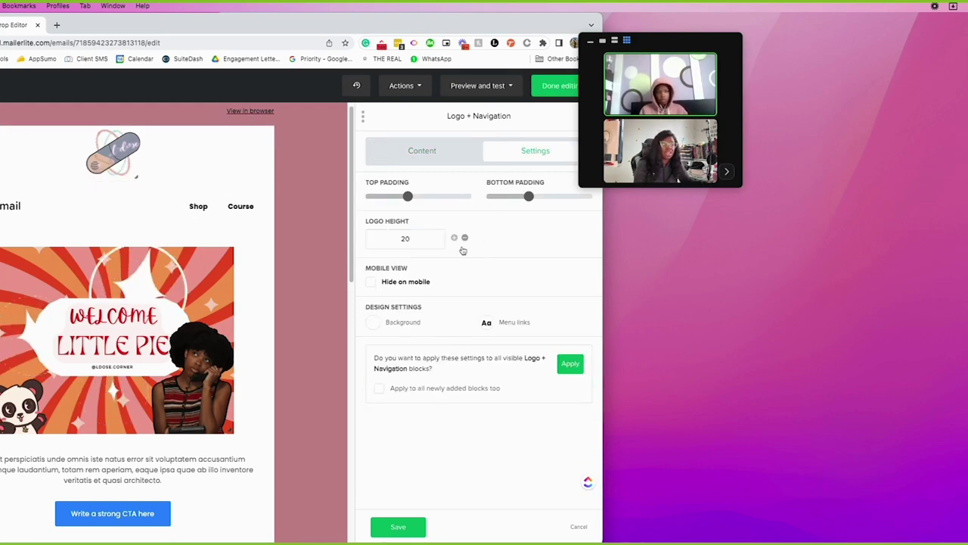
pyautogui.click(487, 322)
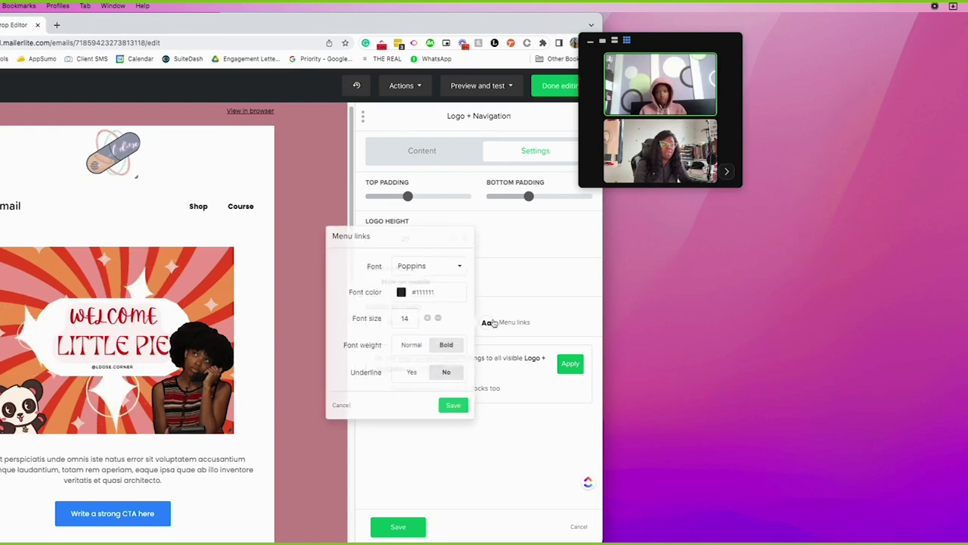
pyautogui.click(421, 291)
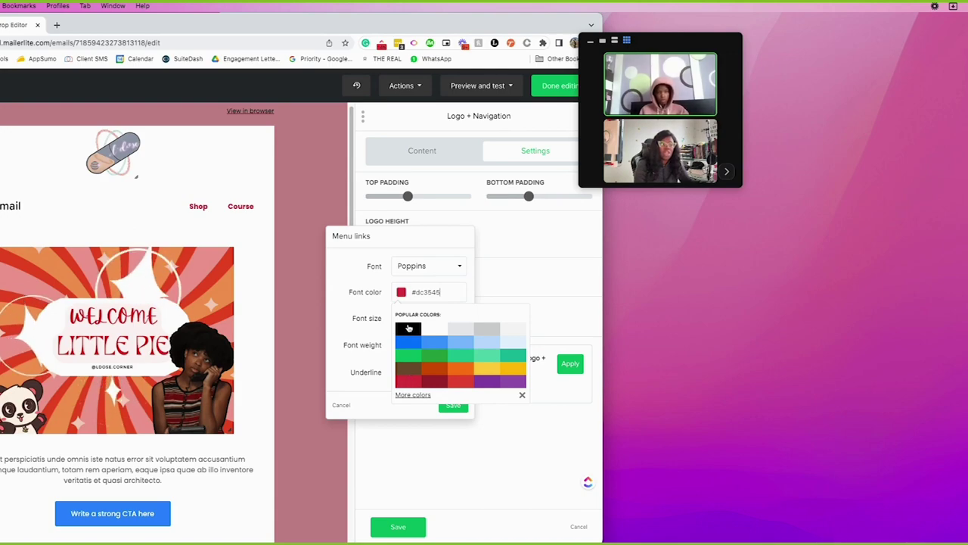
pyautogui.click(408, 327)
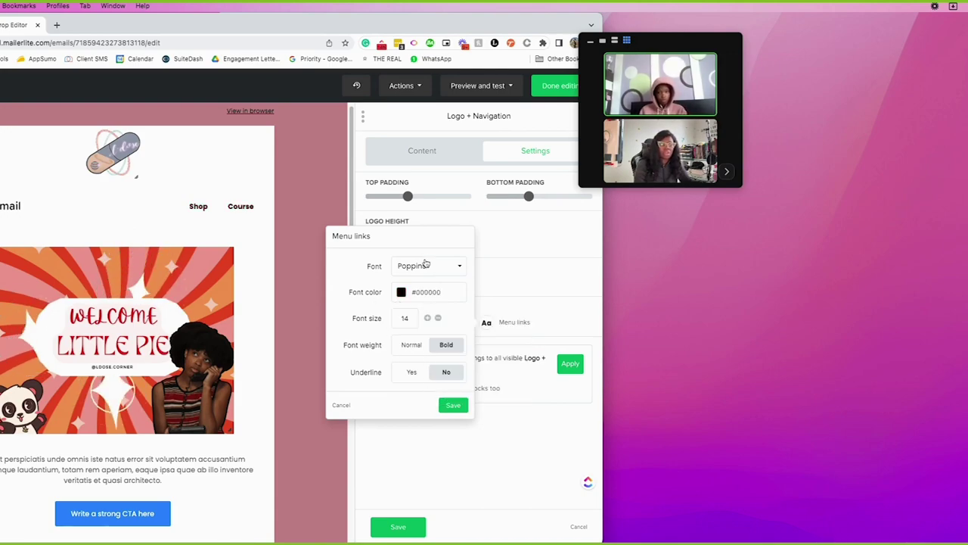
pyautogui.click(477, 252)
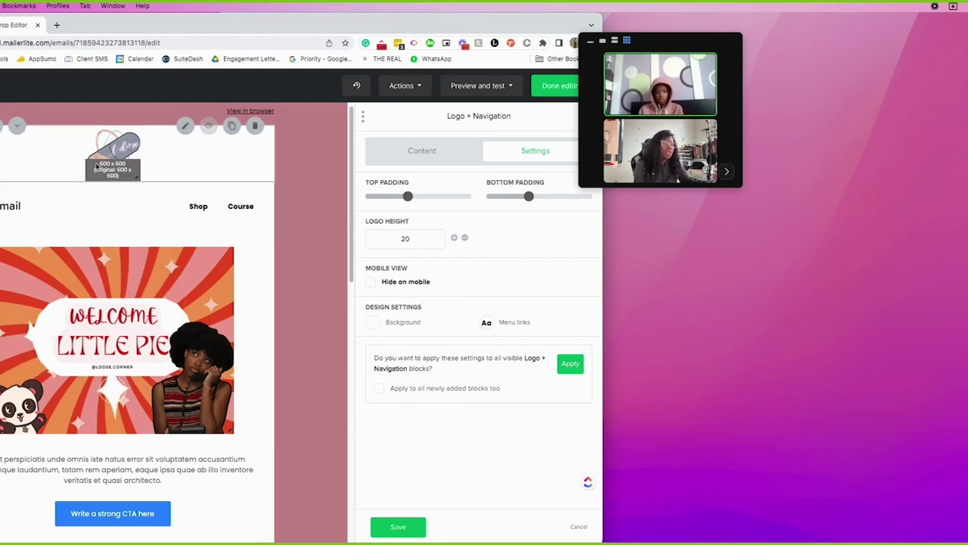
# Delete the standalone logo block and replace the airmail logo in the navigation block with the uploaded pill-shaped logo
pyautogui.click(257, 127)
pyautogui.click(98, 150)
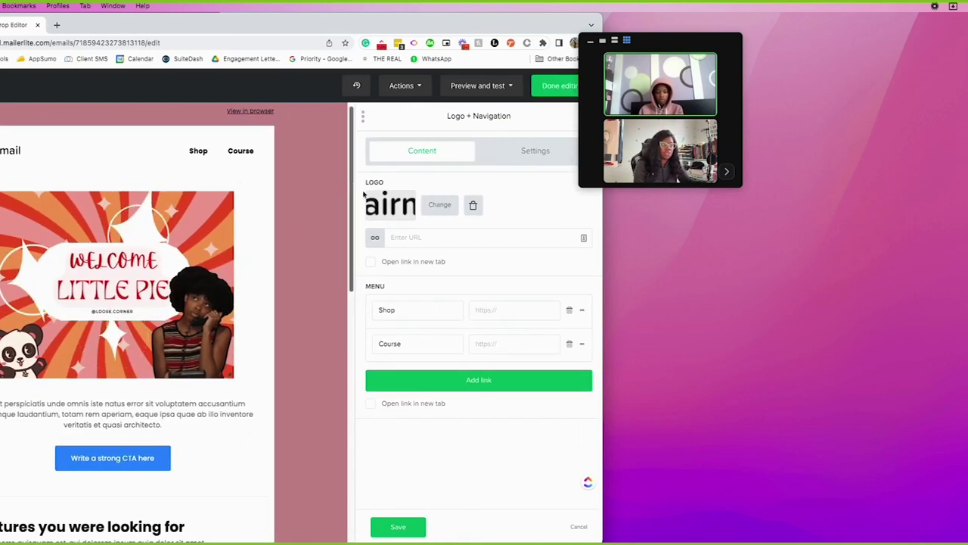
pyautogui.click(450, 215)
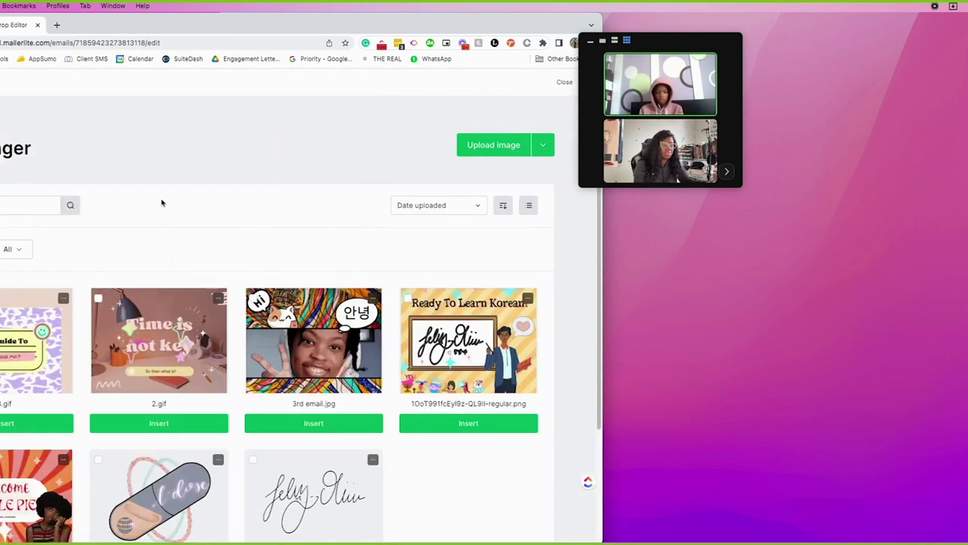
pyautogui.scroll(-3, 151, 329)
pyautogui.click(125, 433)
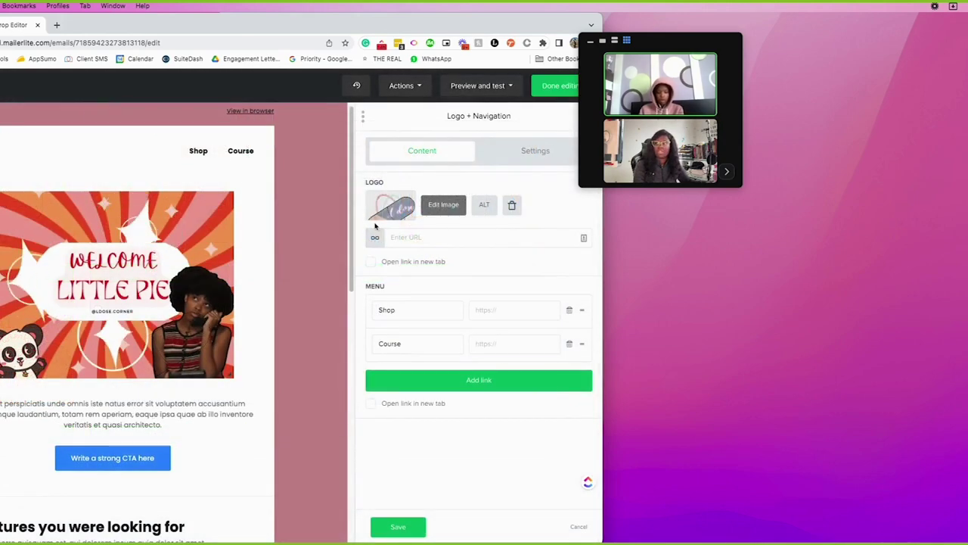
# Set the navigation block's logo height to 65, reduce its bottom padding to the minimum and save the block
pyautogui.click(507, 159)
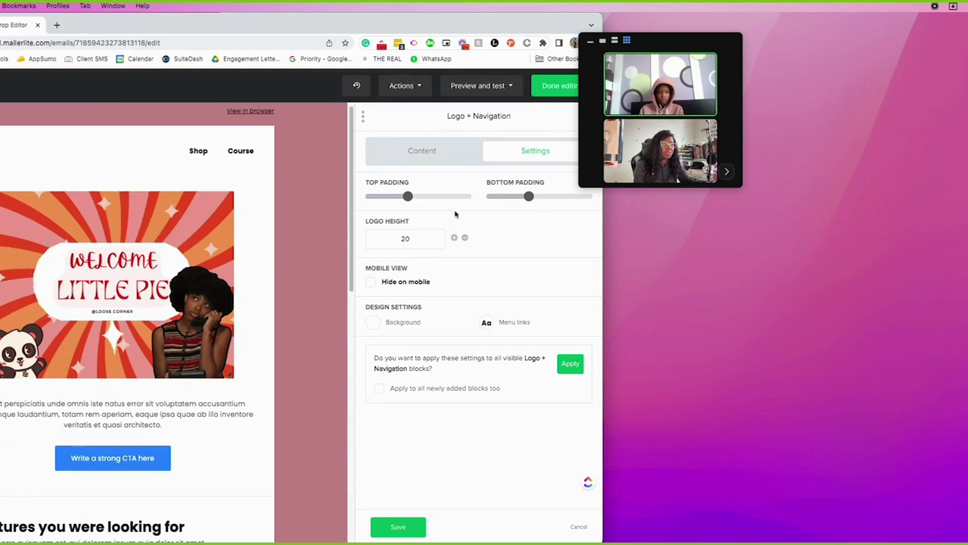
pyautogui.click(454, 237)
pyautogui.click(454, 237)
pyautogui.click(454, 237)
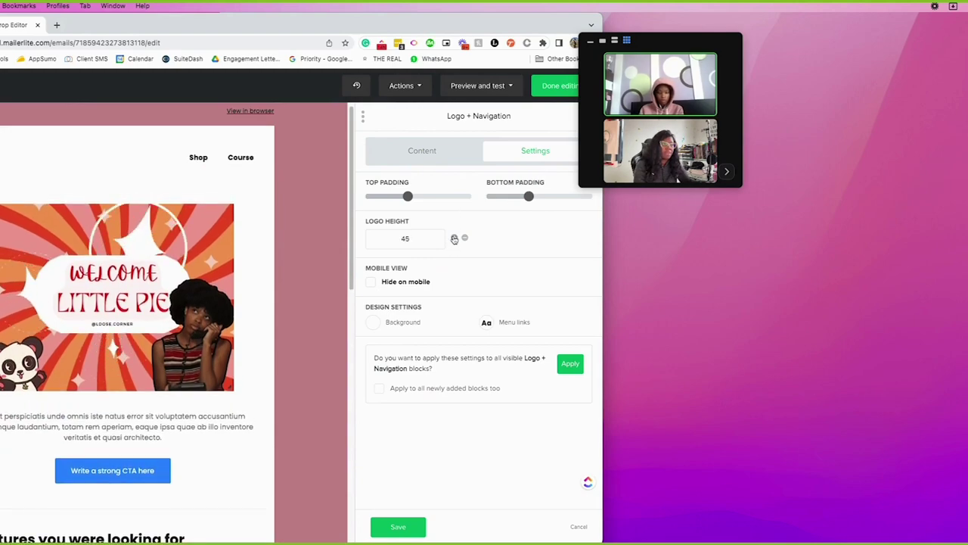
pyautogui.click(454, 238)
pyautogui.click(453, 238)
pyautogui.click(454, 238)
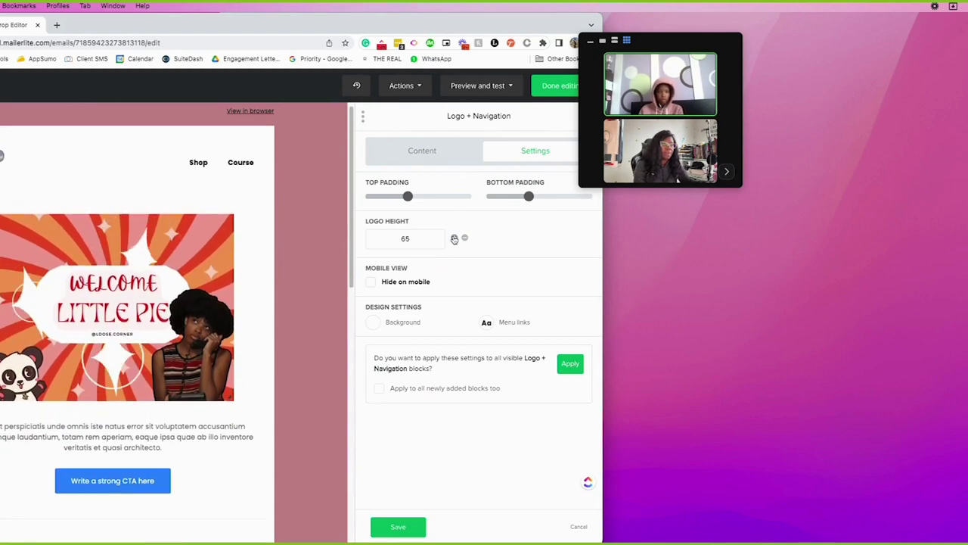
pyautogui.moveTo(529, 196); pyautogui.dragTo(484, 201)
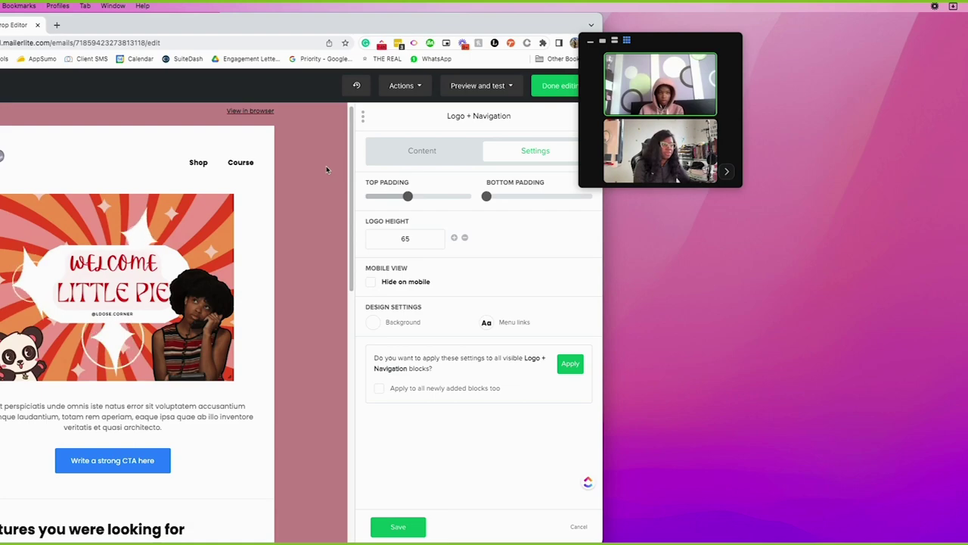
pyautogui.scroll(-3, 287, 196)
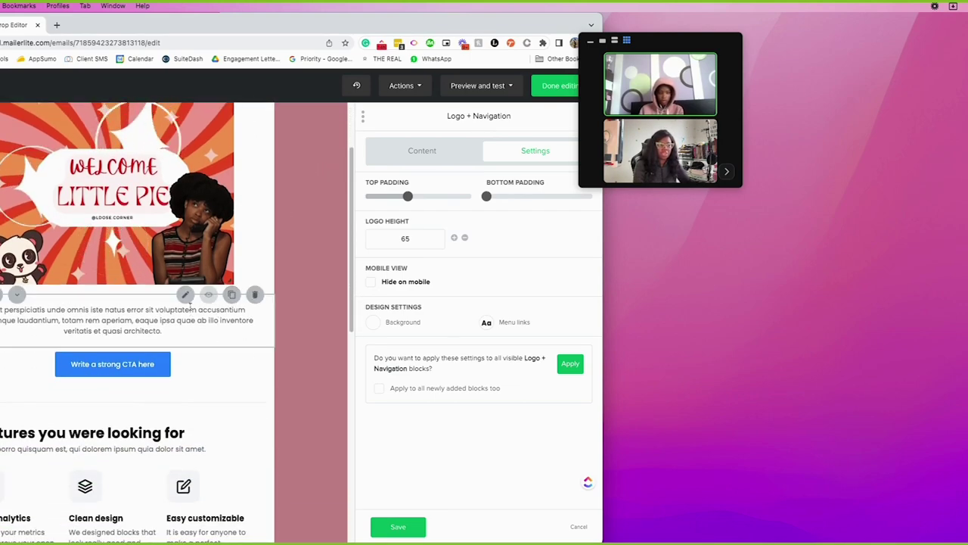
pyautogui.scroll(-4, 224, 344)
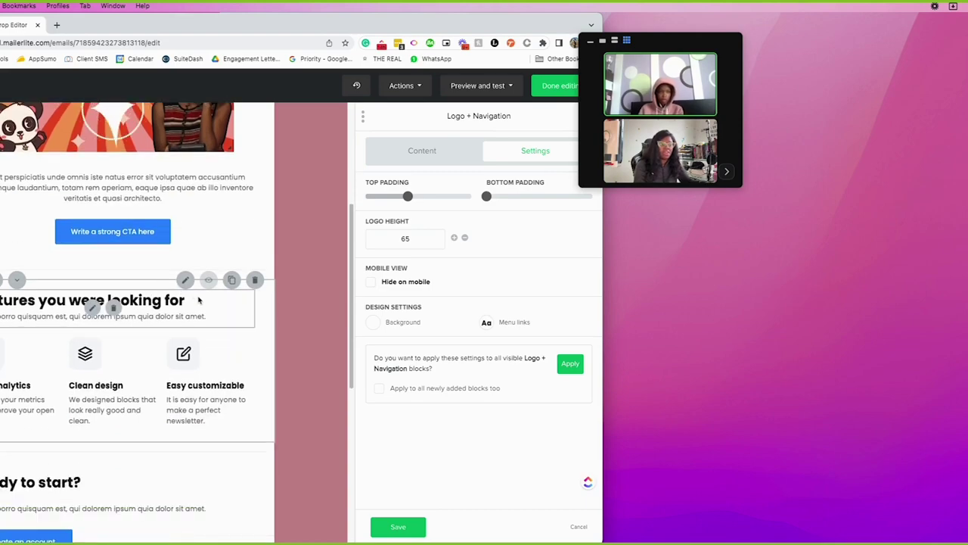
pyautogui.scroll(-1, 166, 293)
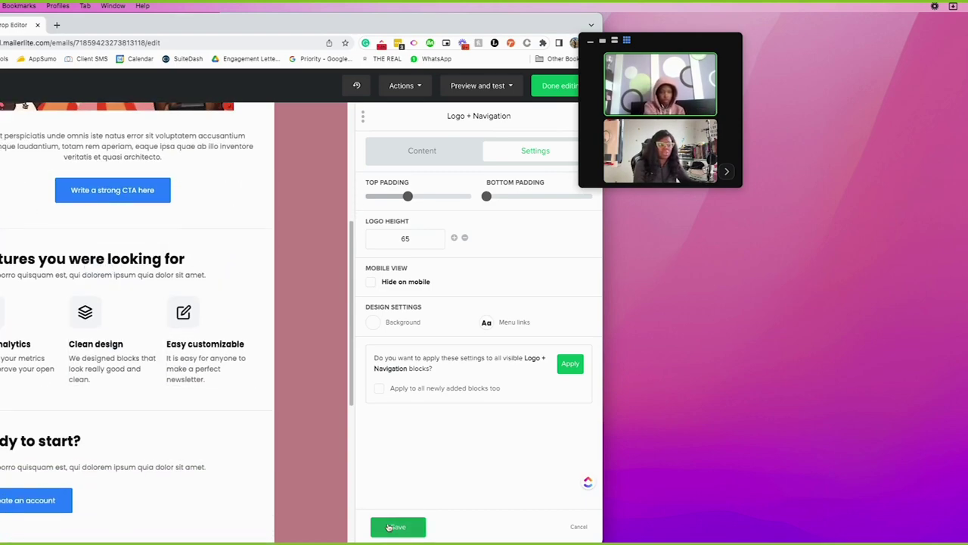
pyautogui.click(335, 437)
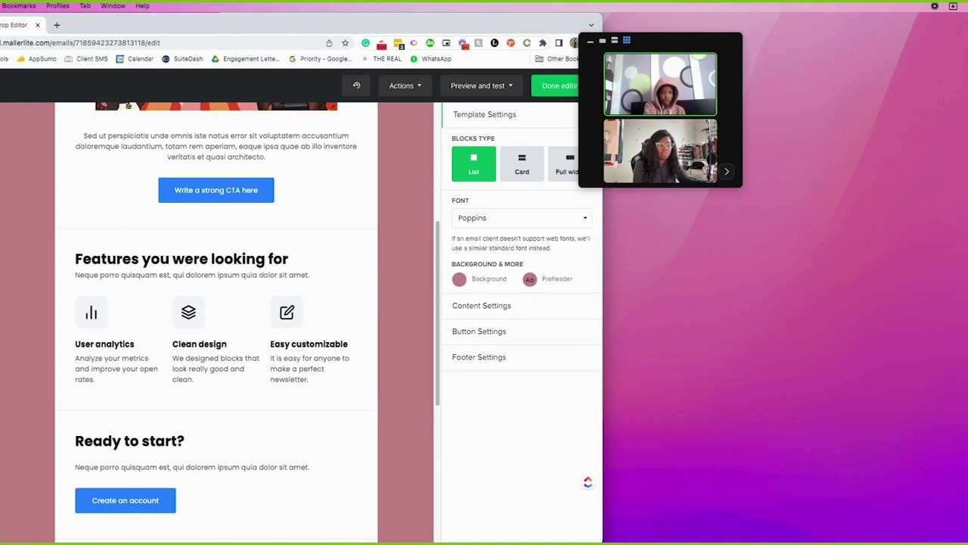
# Try out an airmail bicycle feature block below the "Ready to start?" section and delete it
pyautogui.moveTo(46, 341); pyautogui.dragTo(173, 221)
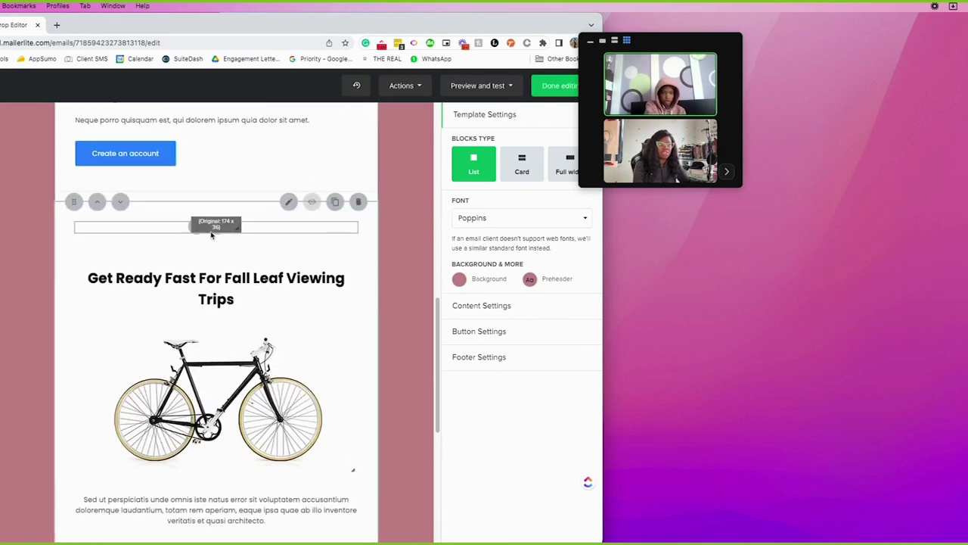
pyautogui.scroll(-1, 218, 376)
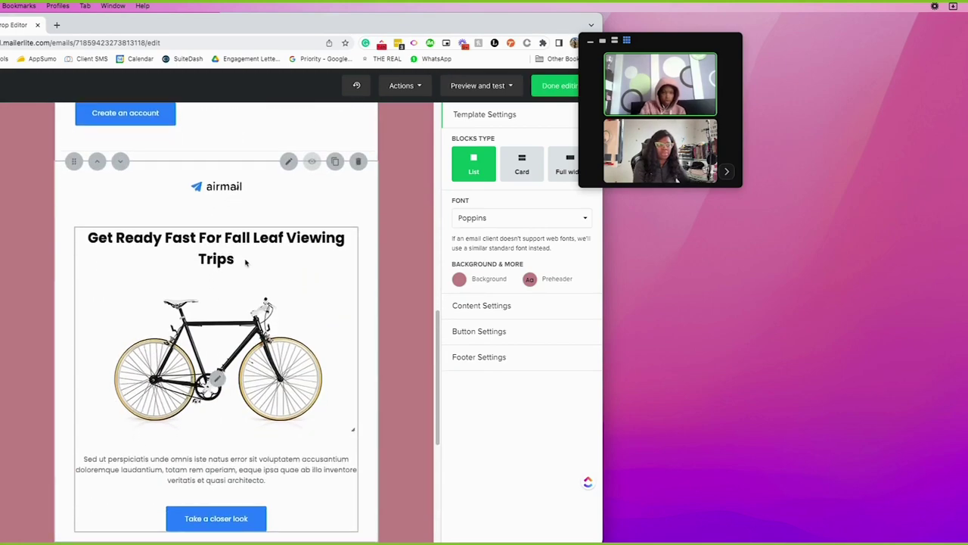
pyautogui.scroll(15, 255, 355)
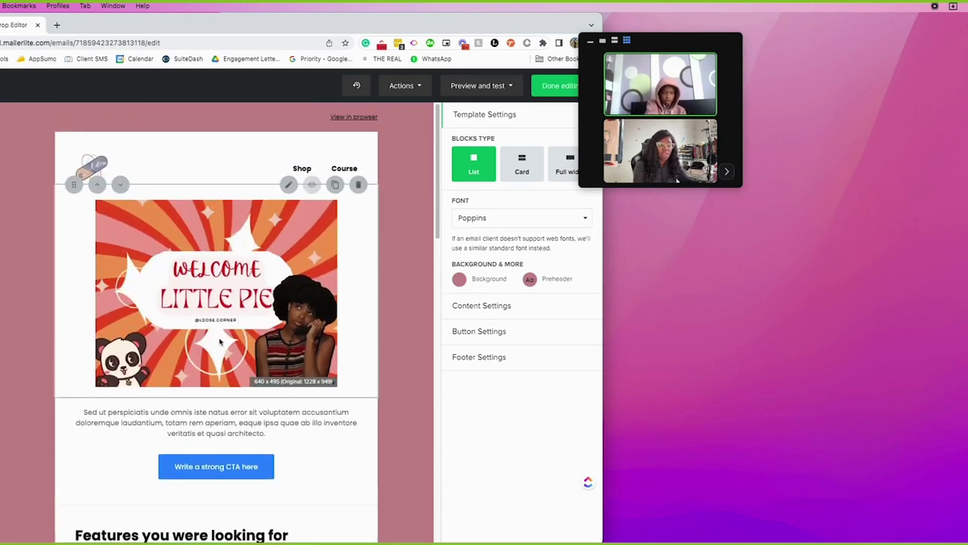
pyautogui.scroll(-15, 219, 334)
pyautogui.scroll(-2, 219, 333)
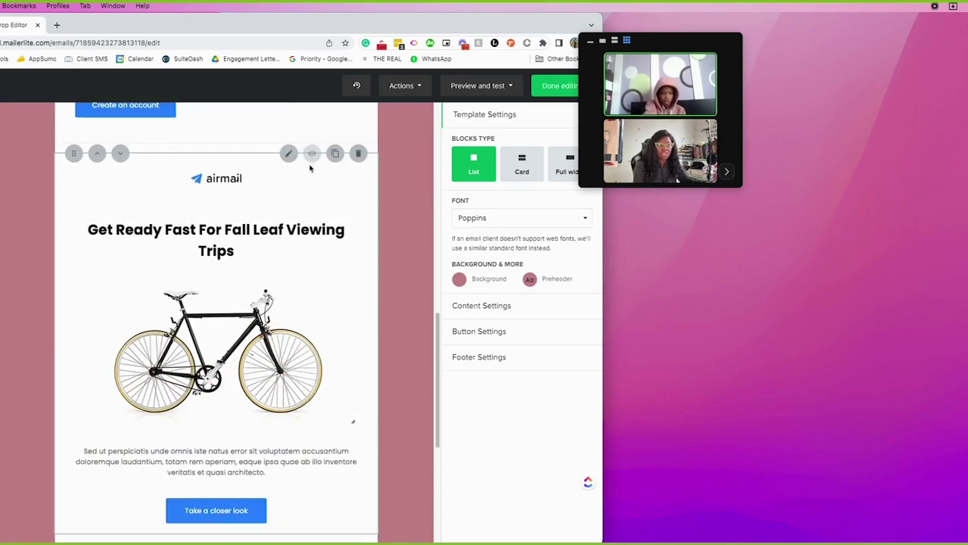
pyautogui.click(359, 155)
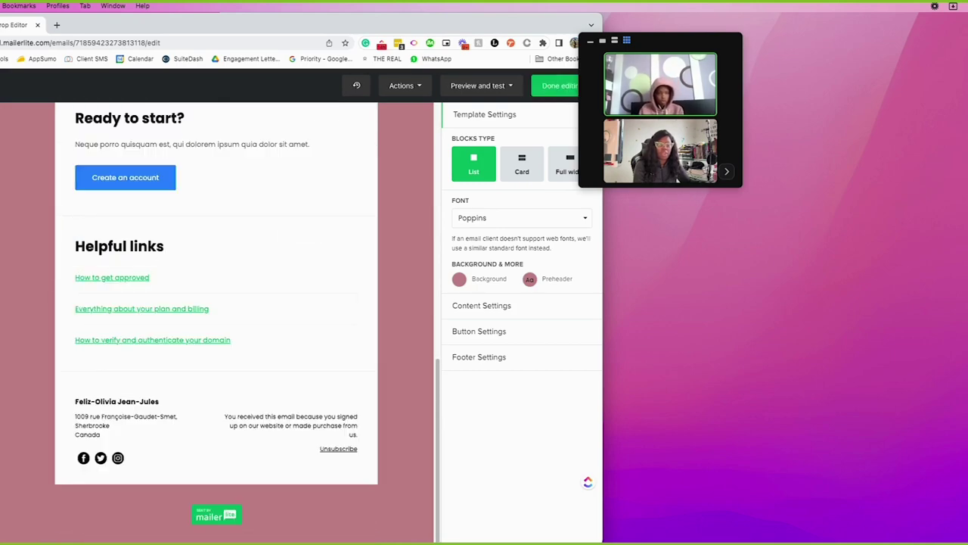
# Try out an "Introducing Daily news" title block above the welcome image and remove it
pyautogui.scroll(10, 54, 287)
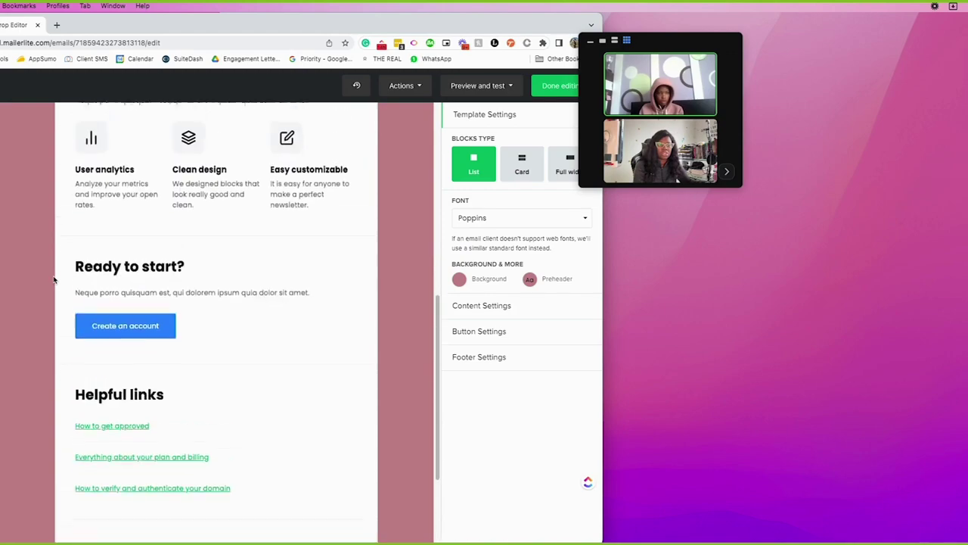
pyautogui.moveTo(58, 297); pyautogui.dragTo(223, 252)
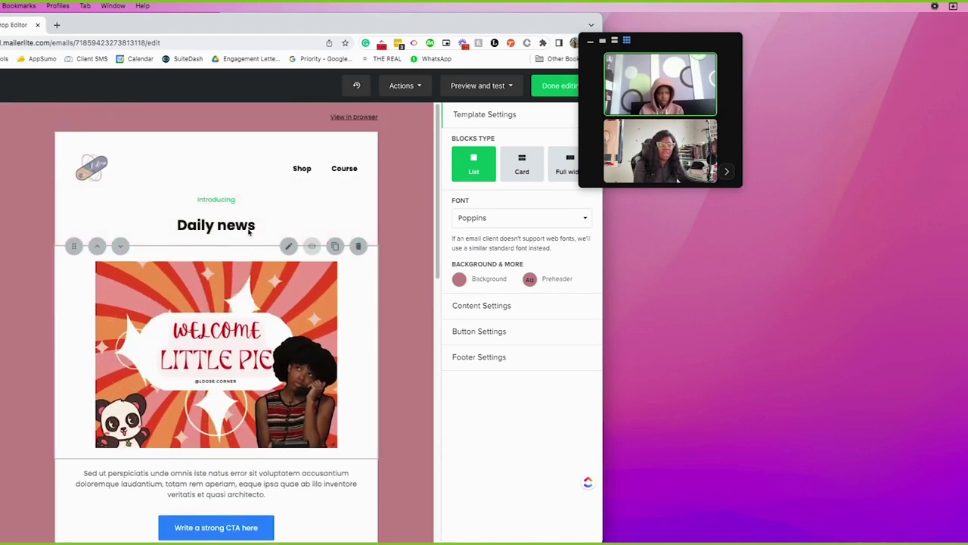
pyautogui.click(359, 186)
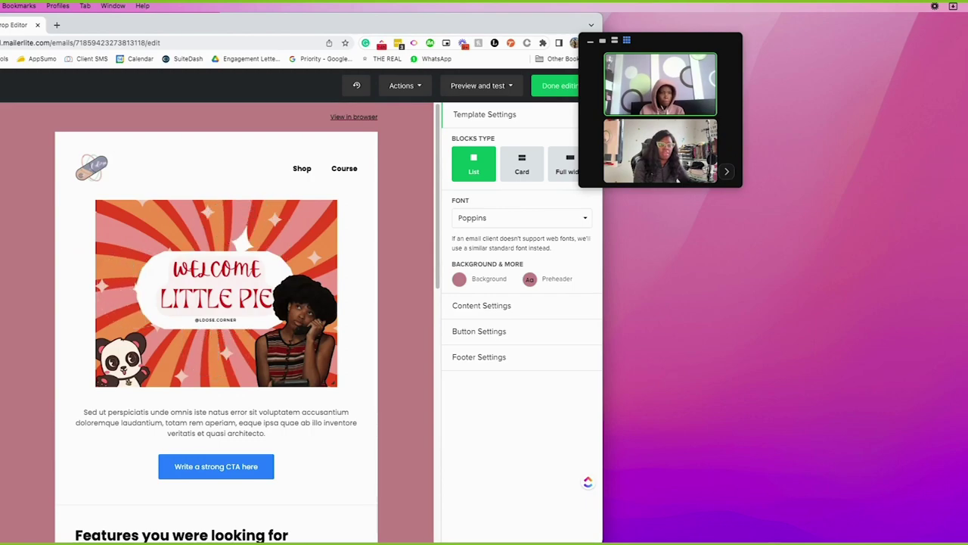
# Try out a popular-articles links block above the welcome image, view its link content and block settings, and delete it
pyautogui.moveTo(4, 212); pyautogui.dragTo(144, 212)
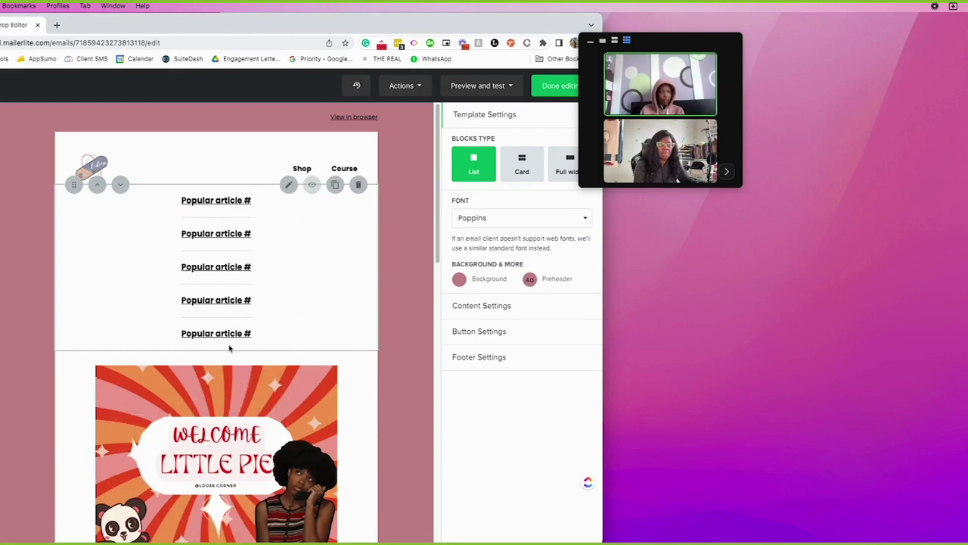
pyautogui.click(263, 210)
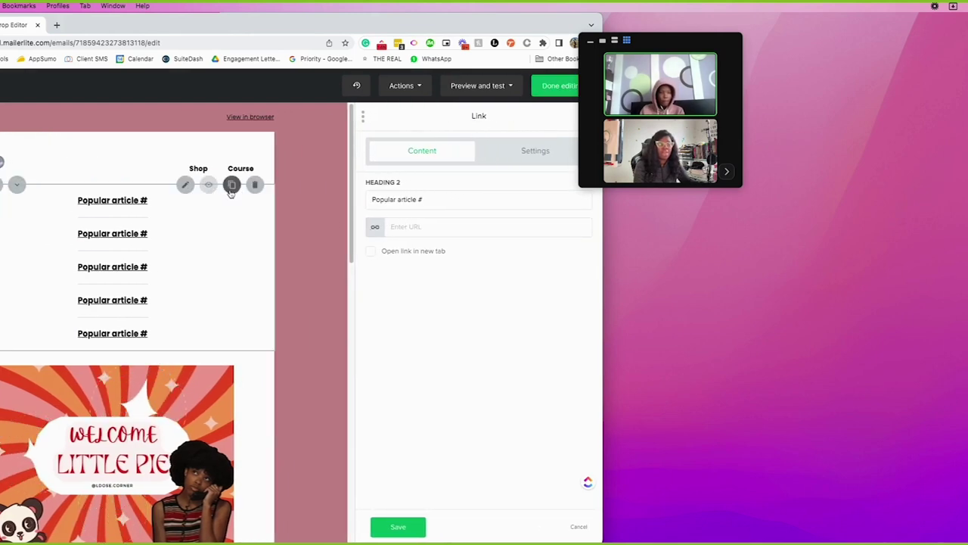
pyautogui.click(185, 184)
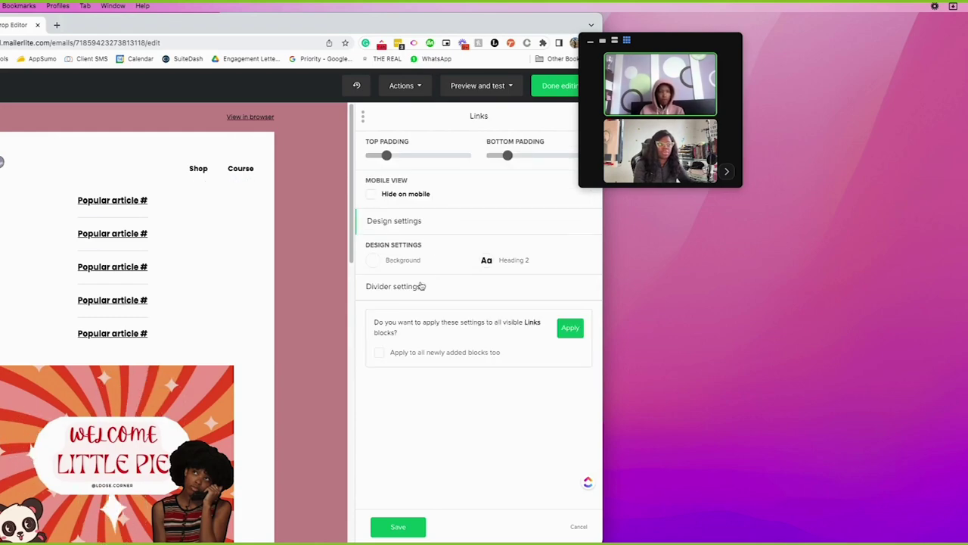
pyautogui.moveTo(245, 183)
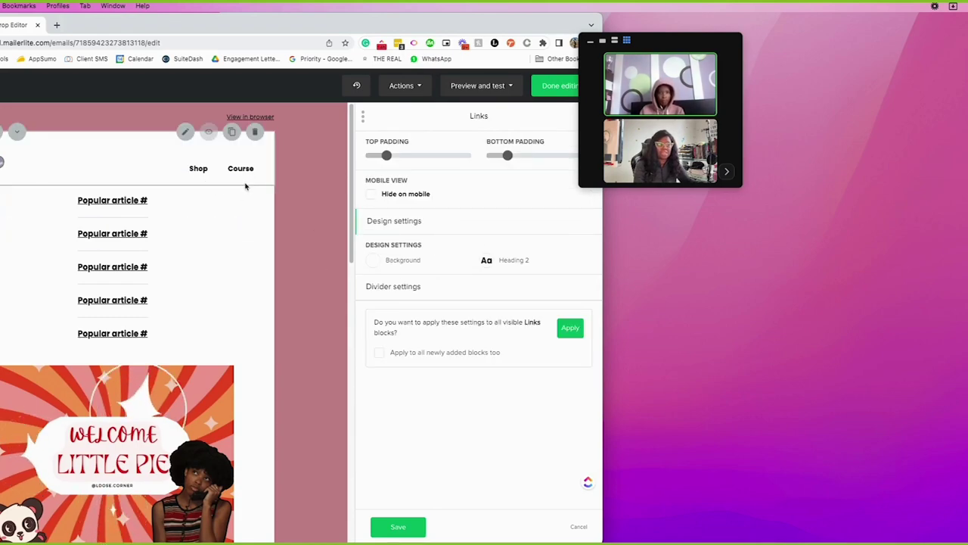
pyautogui.click(254, 184)
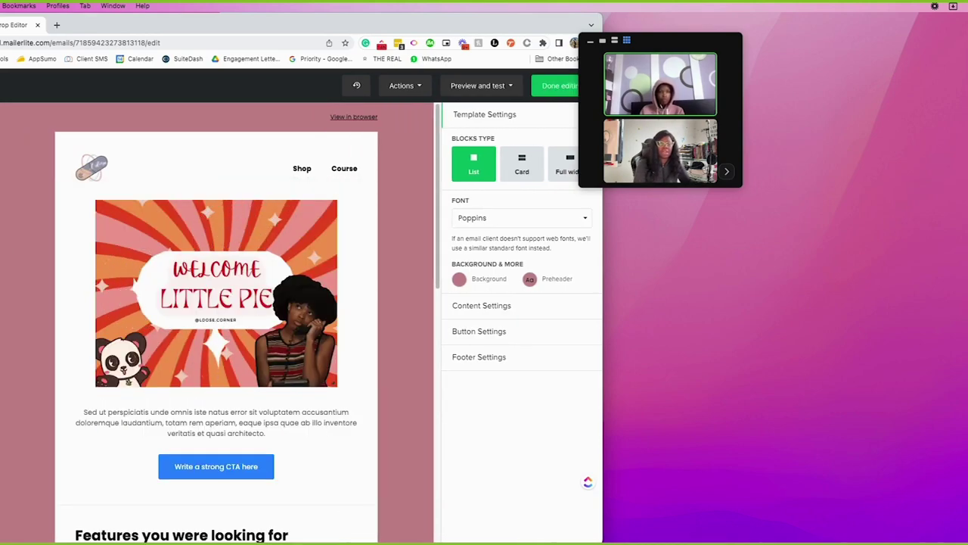
# Add a video block below the welcome image, open its content for editing, and open YouTube in a new browser tab
pyautogui.moveTo(132, 287); pyautogui.dragTo(140, 401)
pyautogui.click(210, 447)
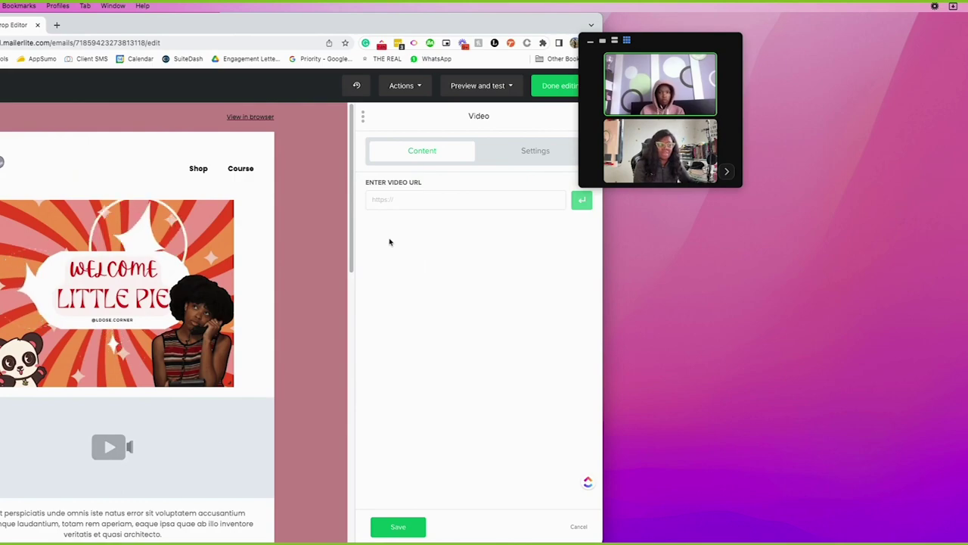
pyautogui.click(56, 25)
pyautogui.write('y')
pyautogui.press('Return')
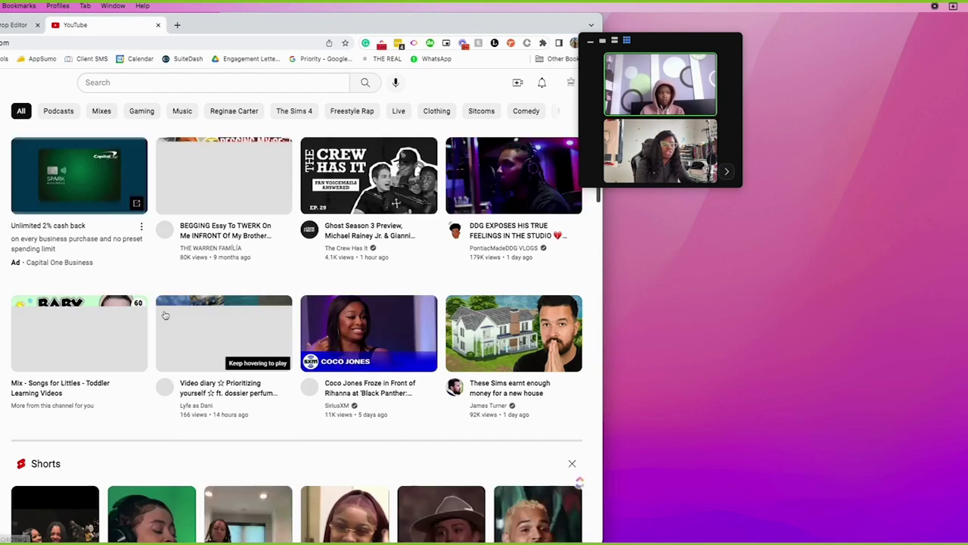
# Open the "Baby Learning With Ms Rachel" video from the Songs for Littles mix on YouTube and copy its video URL
pyautogui.scroll(-2, 165, 314)
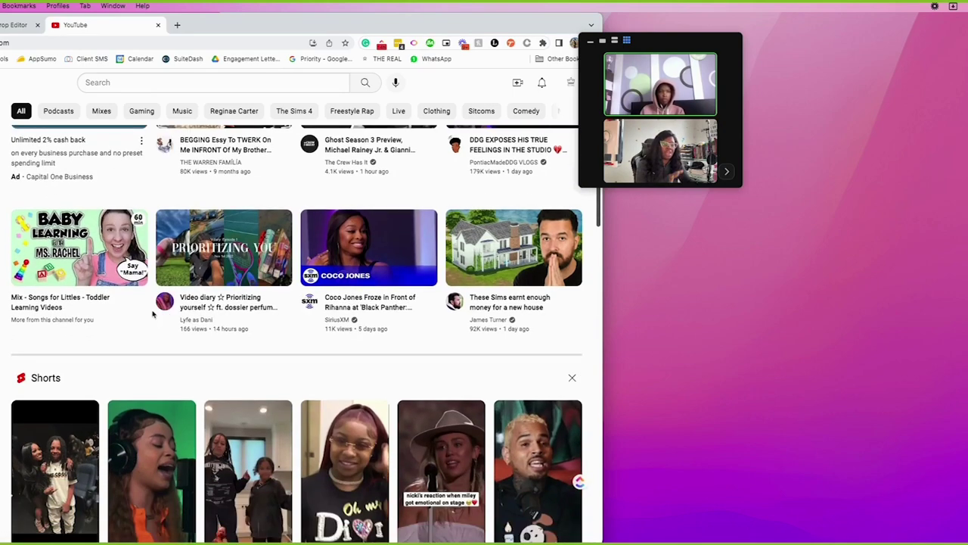
pyautogui.rightClick(120, 268)
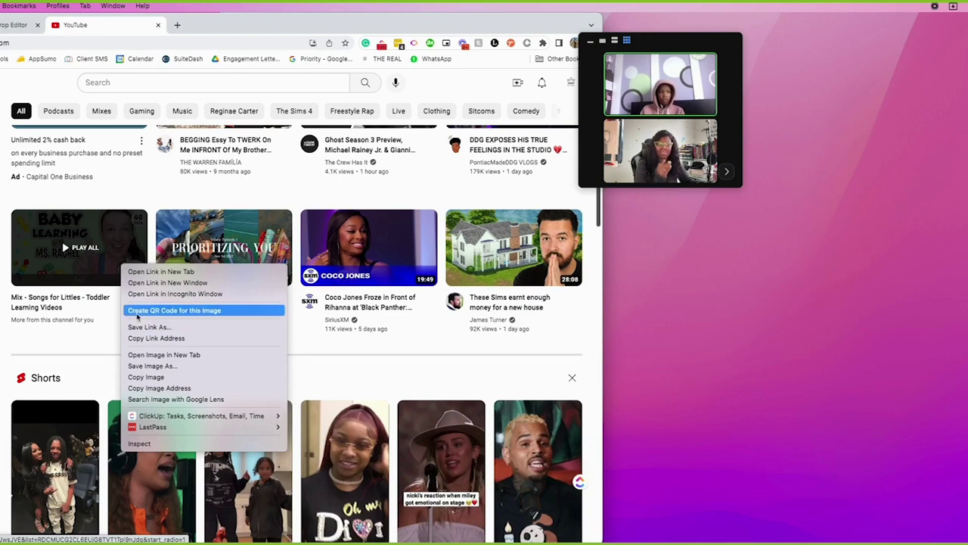
pyautogui.click(96, 299)
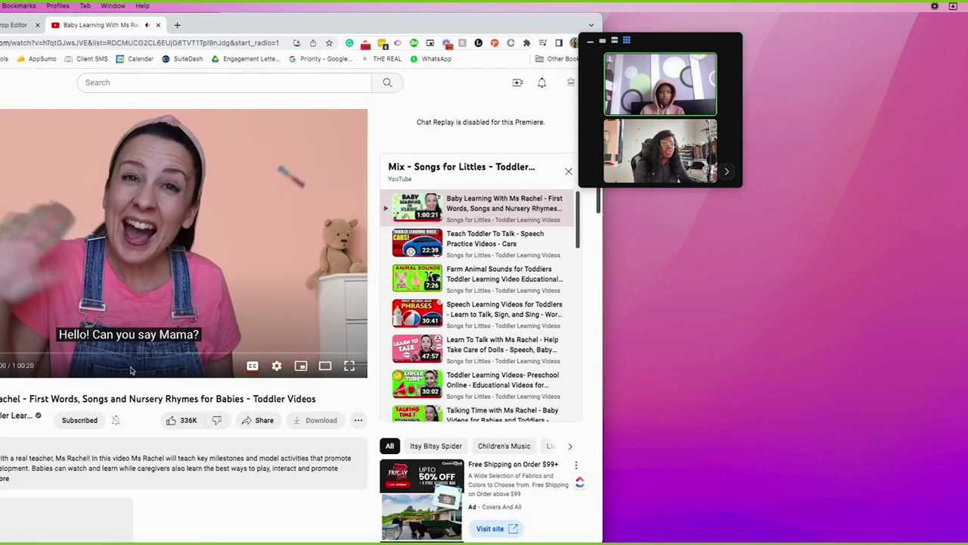
pyautogui.rightClick(161, 296)
pyautogui.click(193, 328)
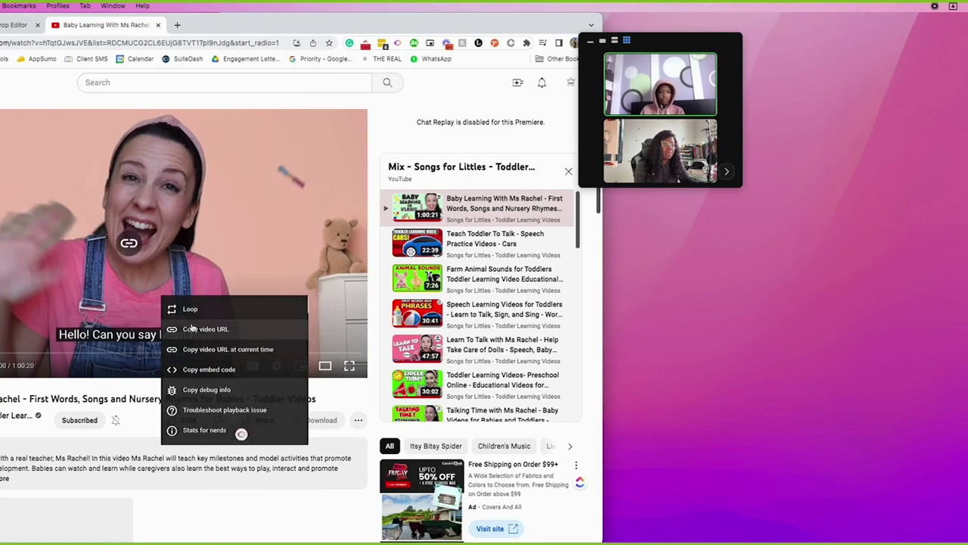
# Return to the email editor, paste the copied YouTube link as the video block's URL, and save the block
pyautogui.click(19, 25)
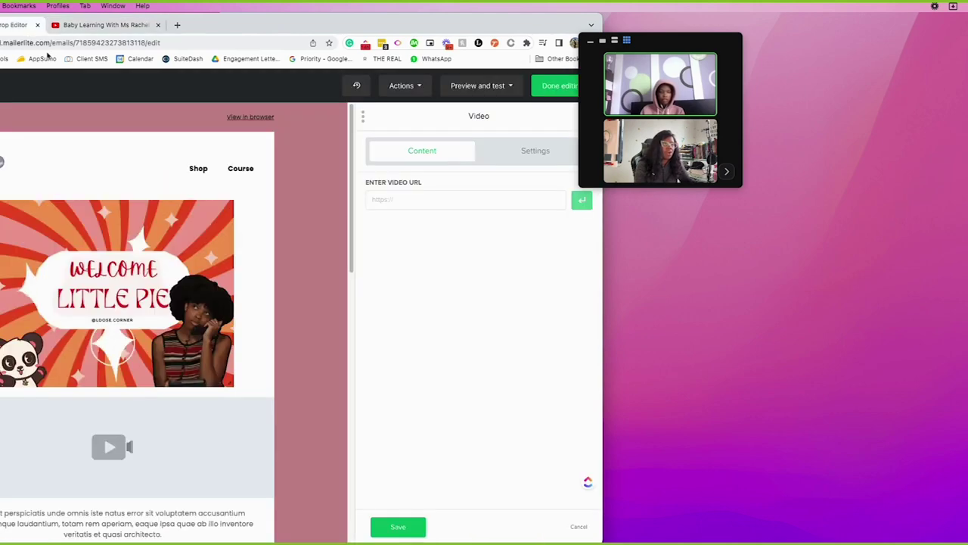
pyautogui.click(386, 198)
pyautogui.hotkey('ctrl', 'v')
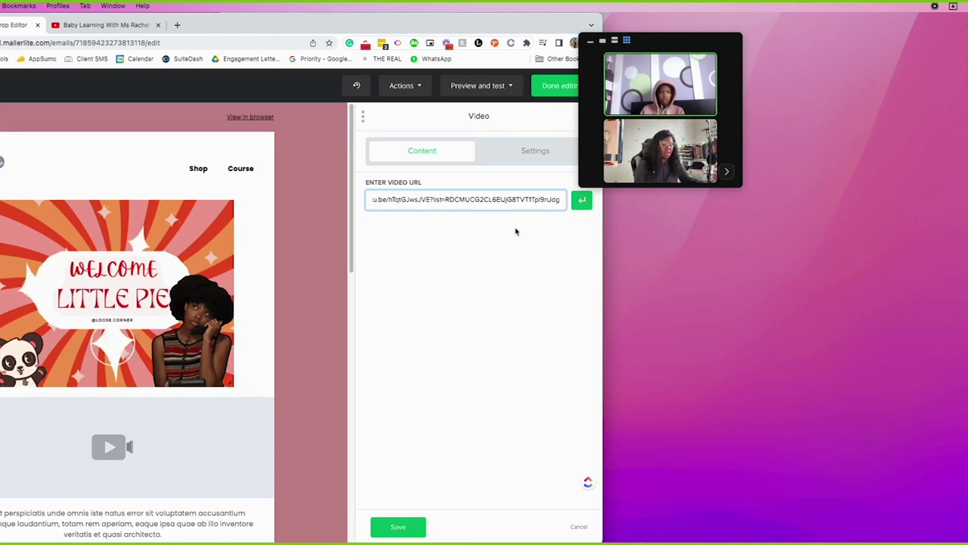
pyautogui.click(414, 522)
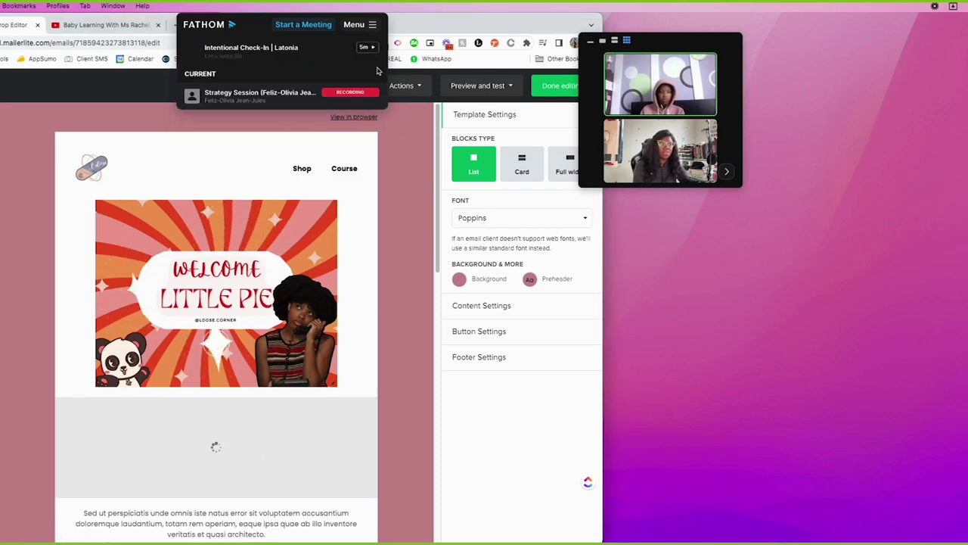
pyautogui.click(368, 26)
pyautogui.click(366, 25)
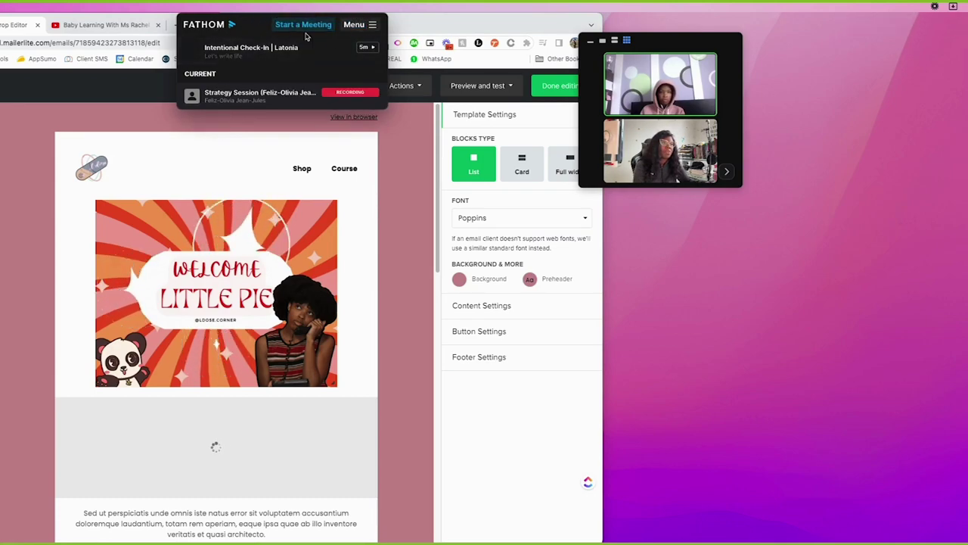
pyautogui.click(356, 29)
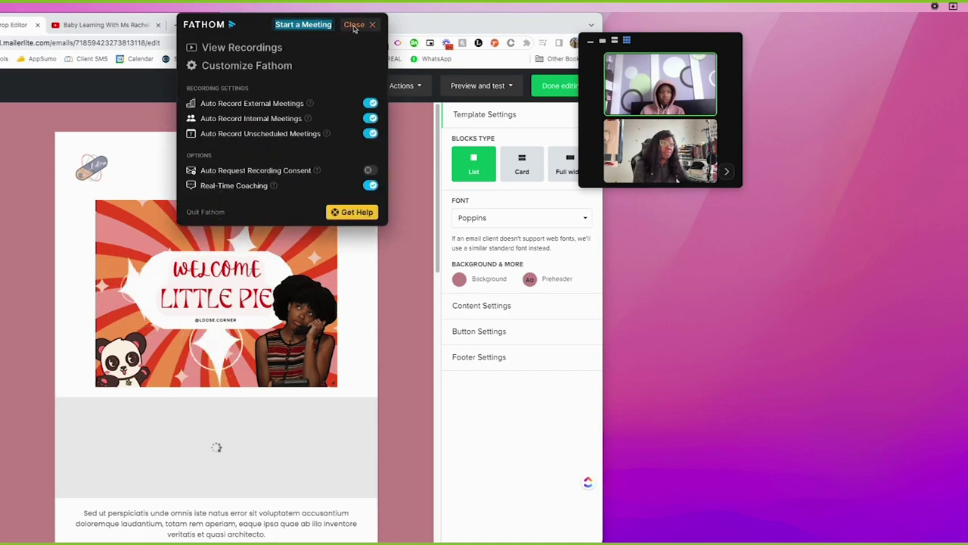
pyautogui.click(354, 28)
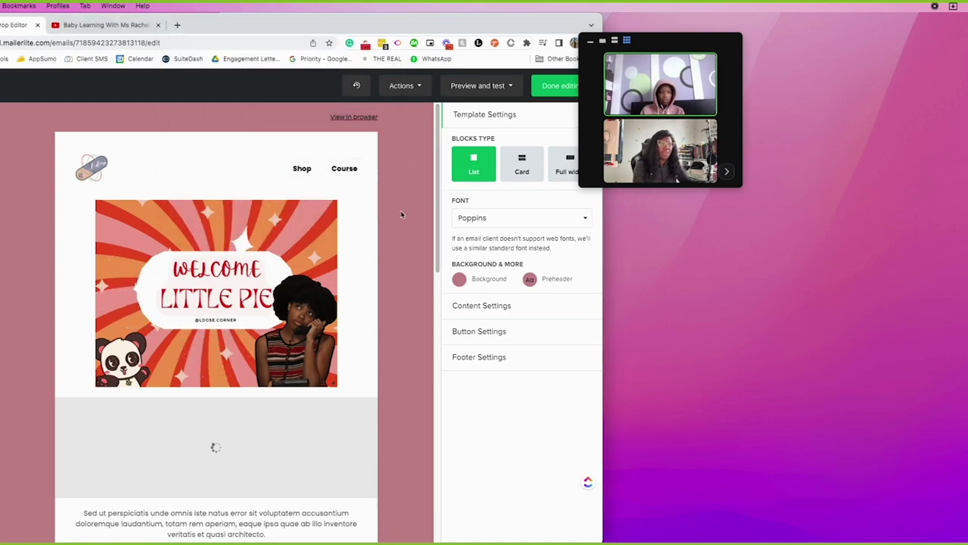
# Move the "Sed ut perspiciatis" text block below the "Write a strong CTA here" button
pyautogui.scroll(-5, 276, 334)
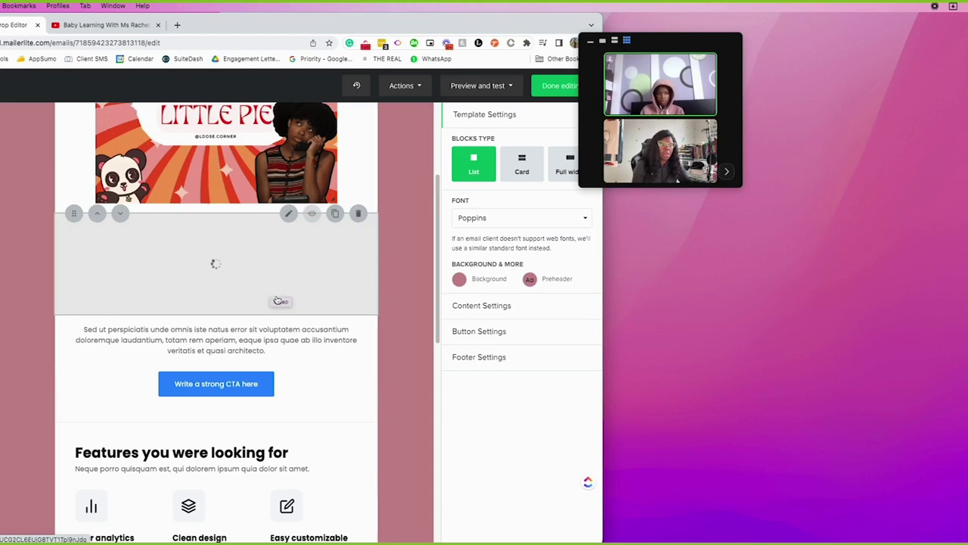
pyautogui.moveTo(277, 300); pyautogui.dragTo(118, 348)
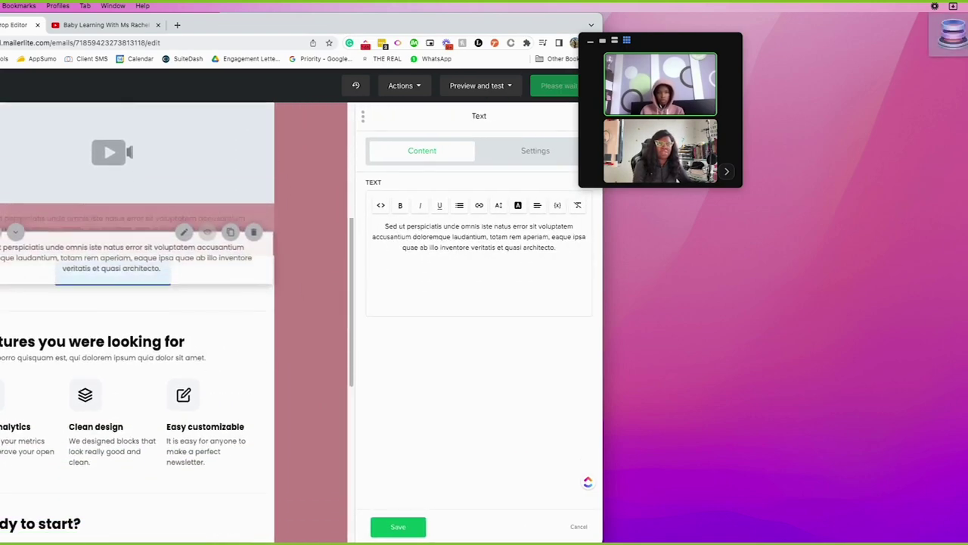
pyautogui.scroll(-3, 113, 258)
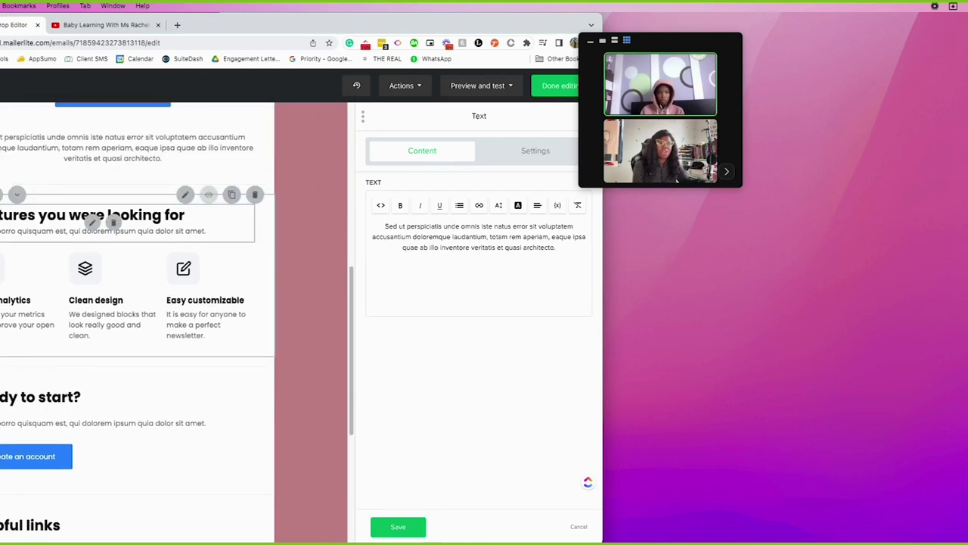
pyautogui.scroll(7, 4, 392)
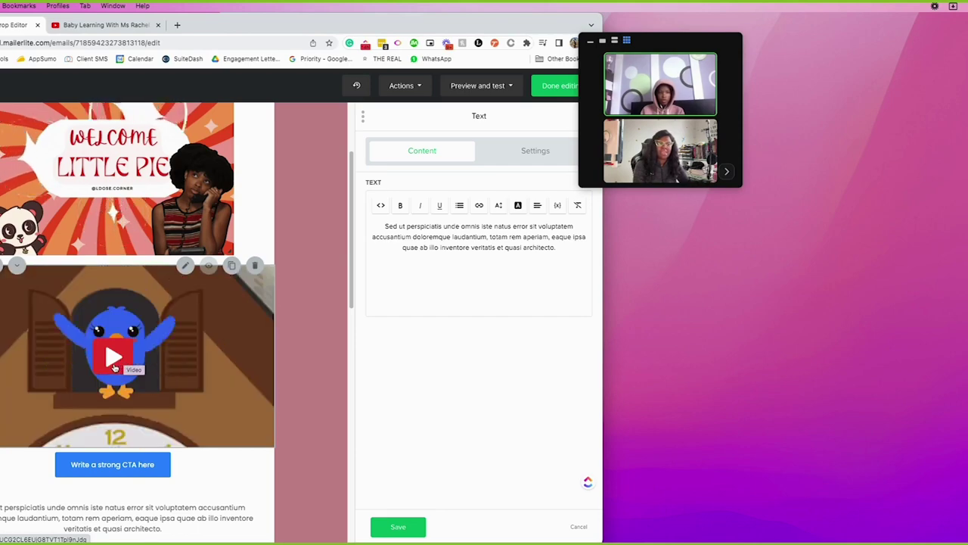
# Open the video block's content for editing and view the available video preview types
pyautogui.click(115, 367)
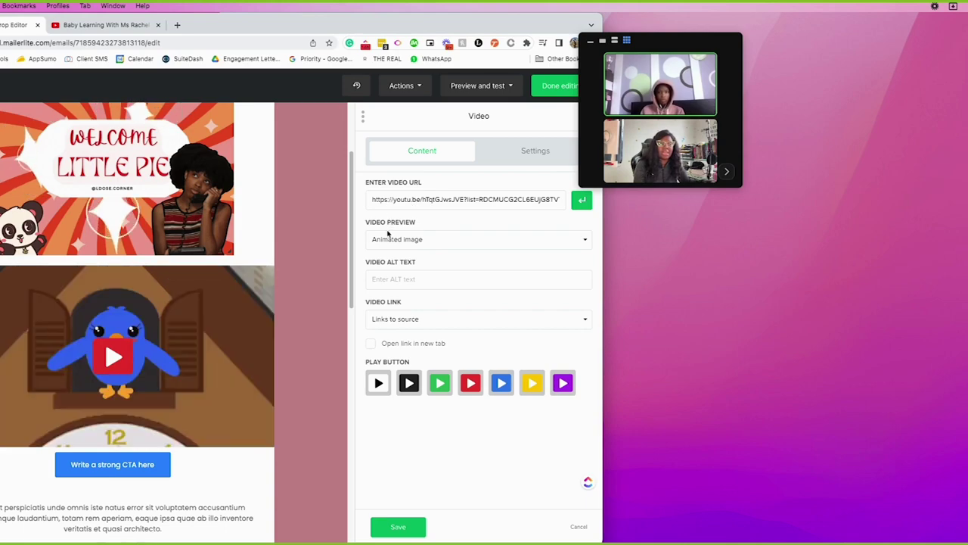
pyautogui.click(416, 240)
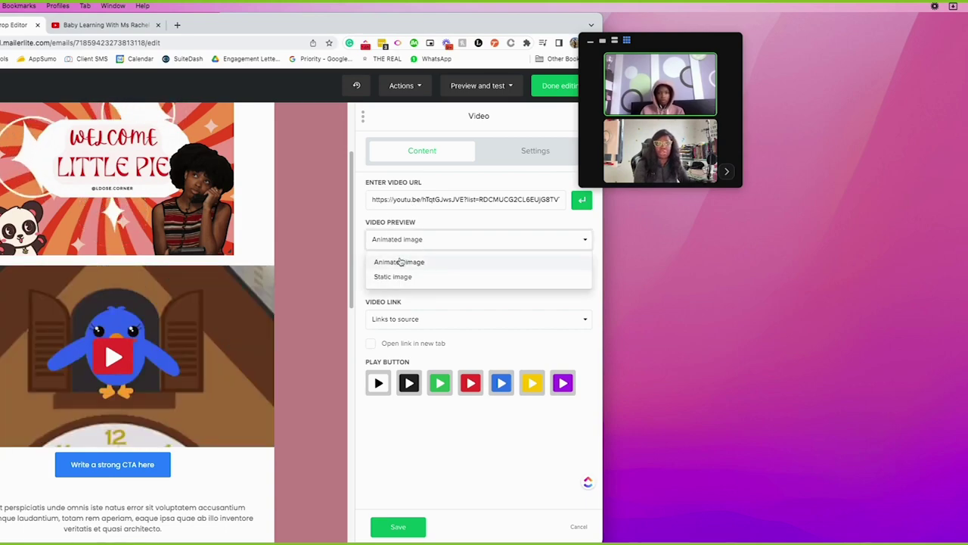
pyautogui.click(404, 318)
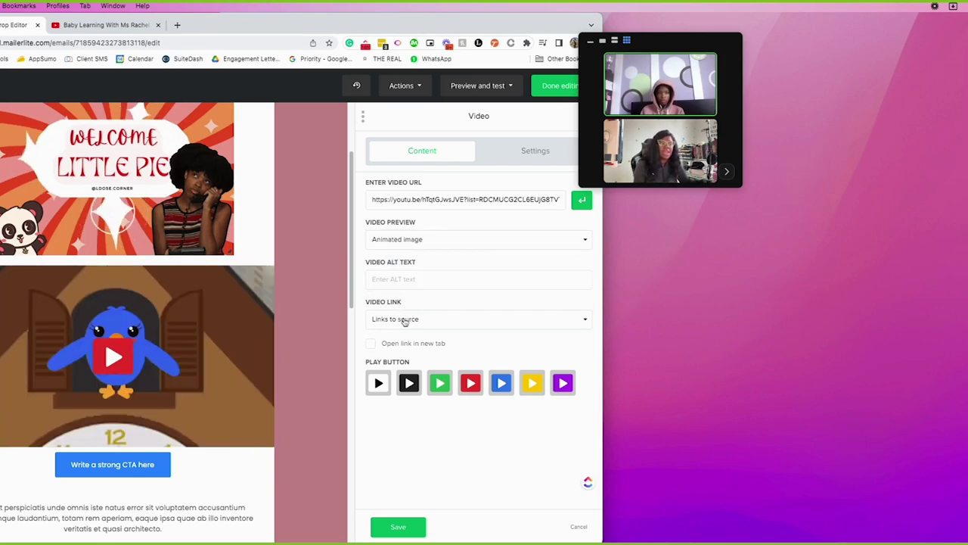
# Try out a custom link for the video and switch the video link back to Links to source
pyautogui.click(400, 319)
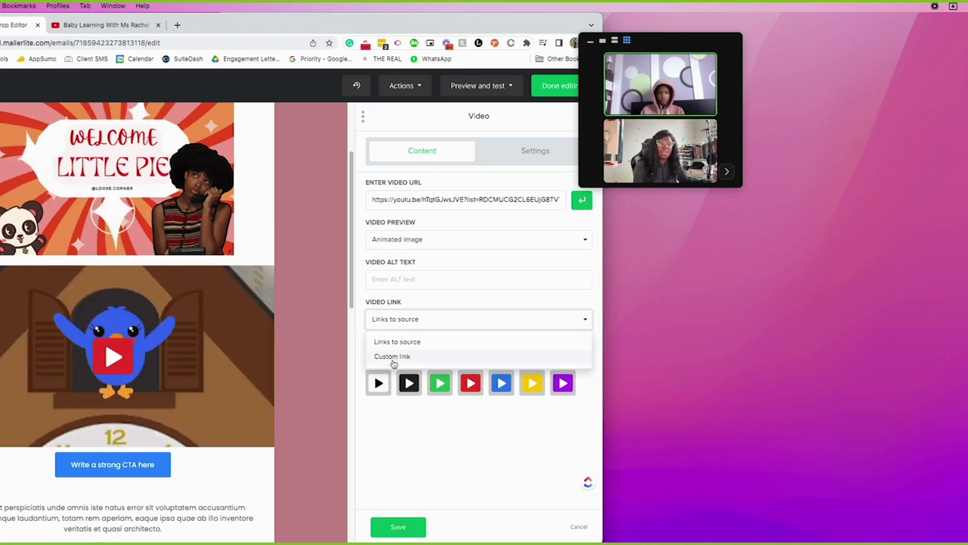
pyautogui.click(393, 359)
pyautogui.click(395, 346)
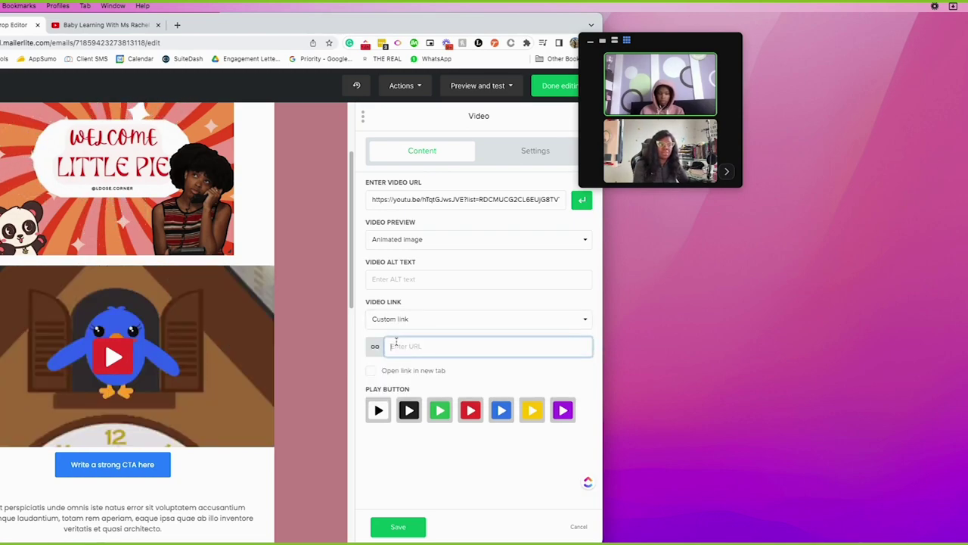
pyautogui.click(399, 319)
pyautogui.click(402, 281)
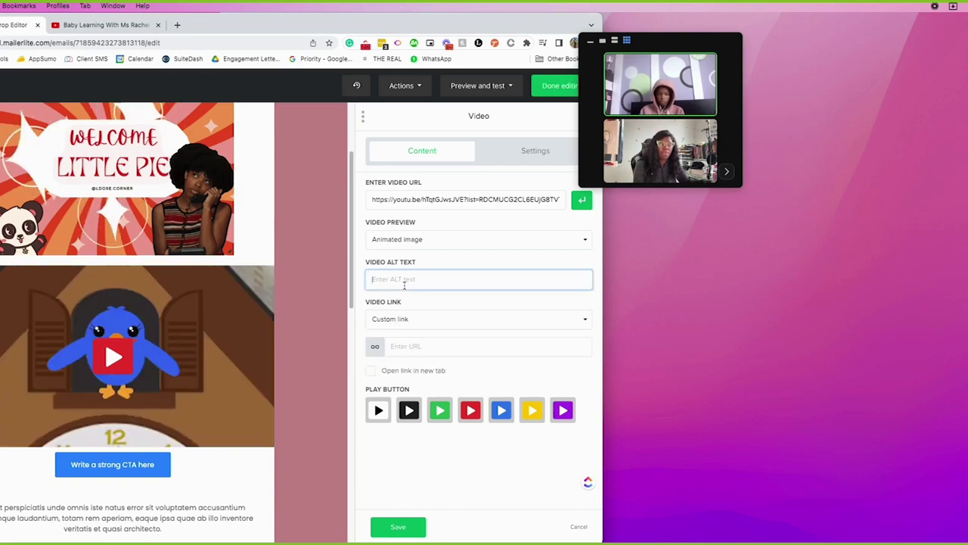
pyautogui.click(415, 324)
pyautogui.click(398, 341)
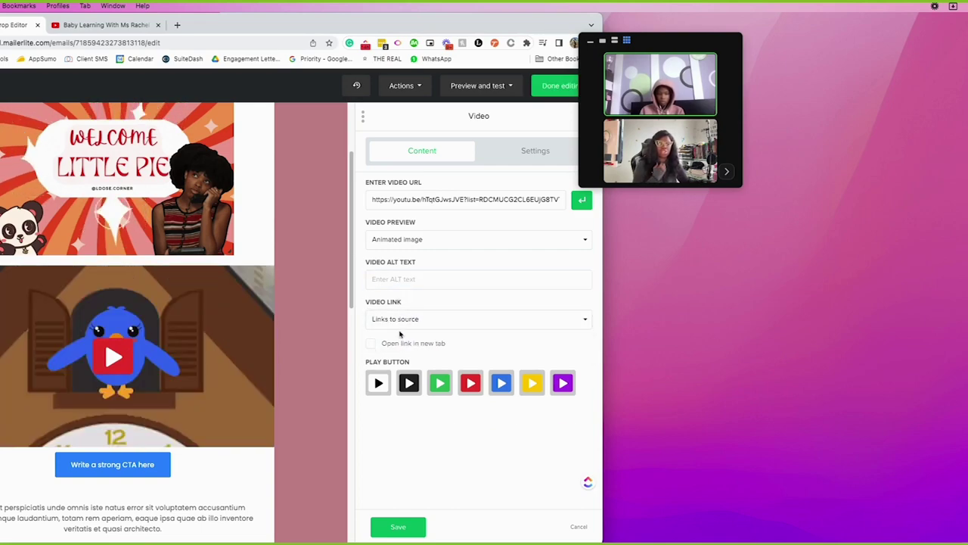
# Set the video's alt text to "Hey there" and save the video block
pyautogui.click(395, 272)
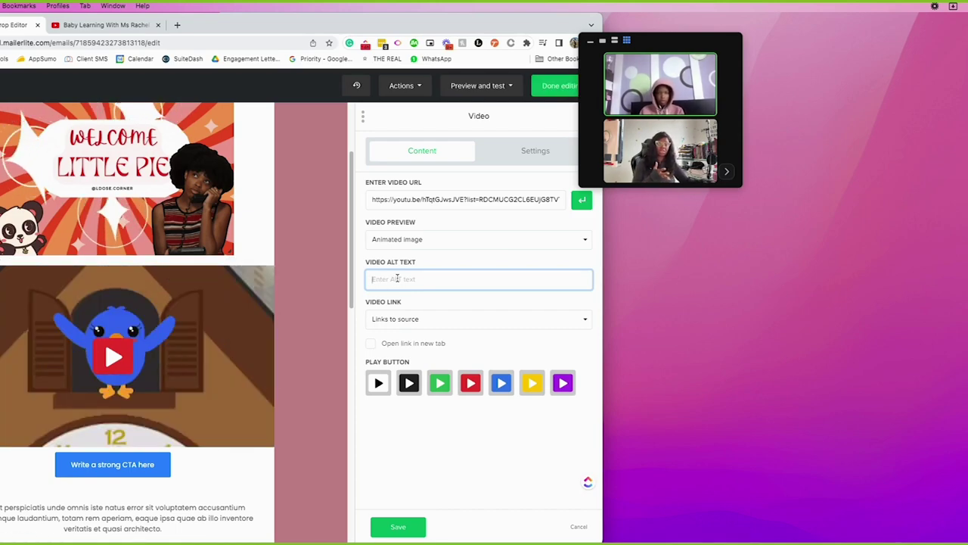
pyautogui.write('Hey')
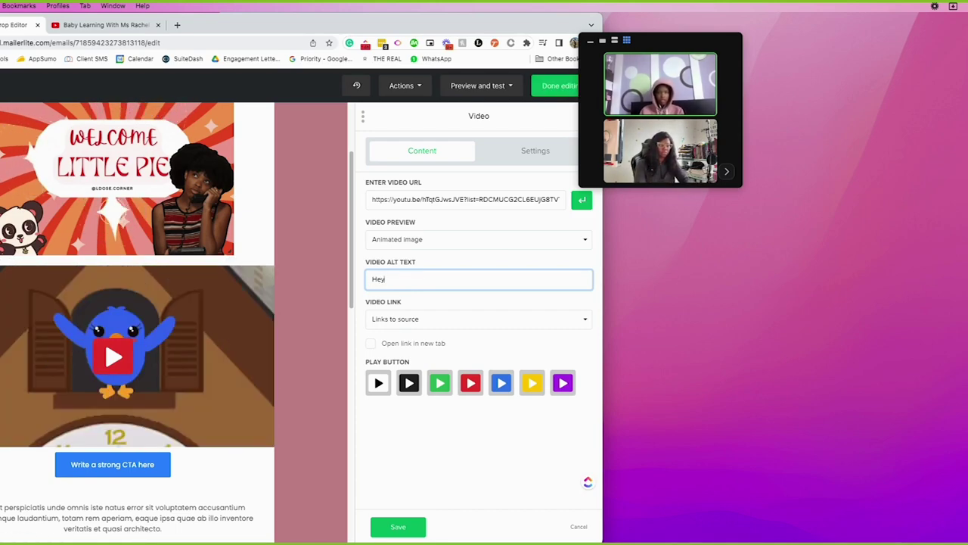
pyautogui.write(' there')
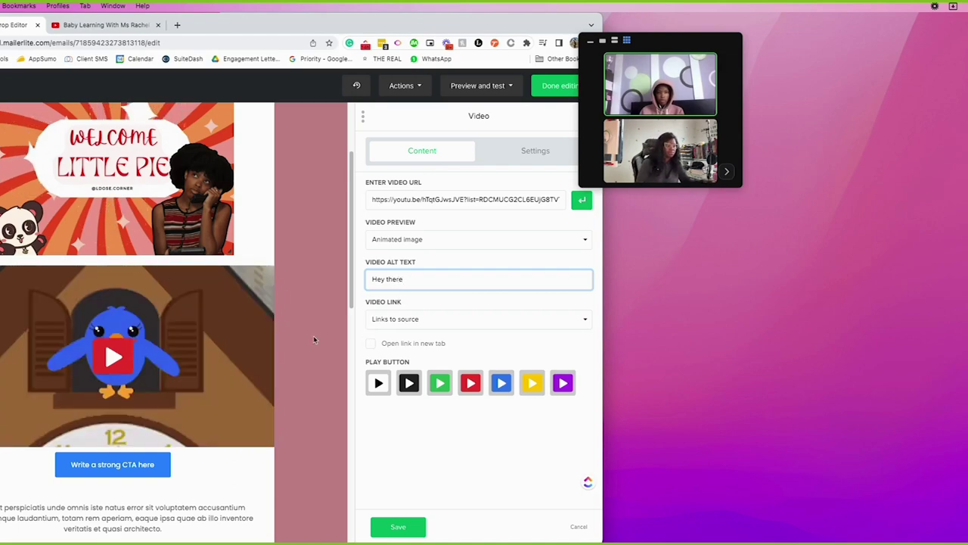
pyautogui.click(397, 526)
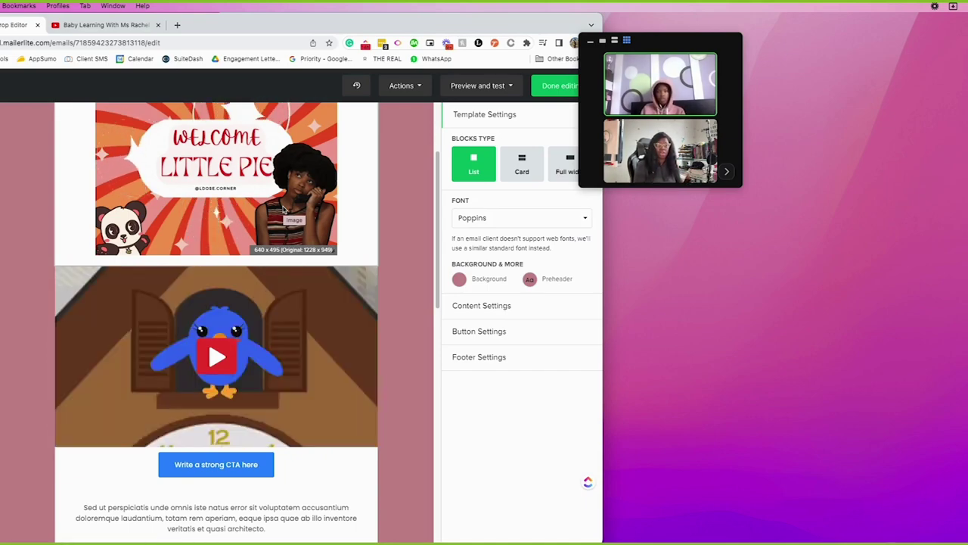
# Open the video block's settings, try the Default image width, and switch the image width to Custom
pyautogui.scroll(-4, 270, 372)
pyautogui.scroll(5, 270, 372)
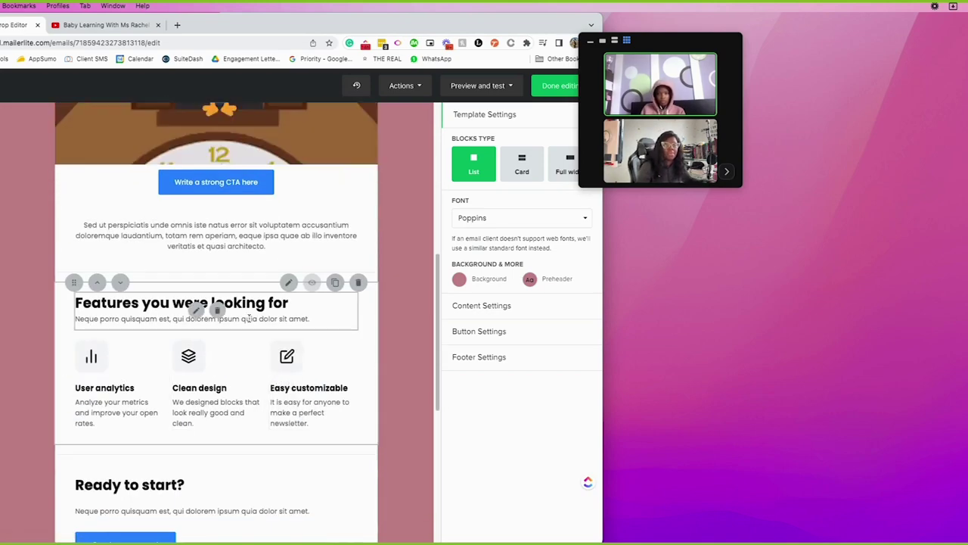
pyautogui.scroll(-1, 236, 363)
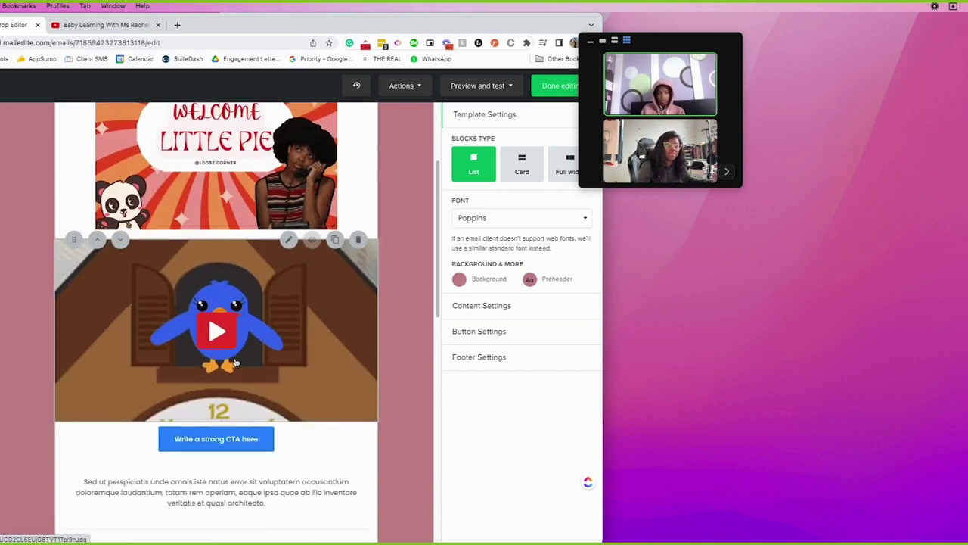
pyautogui.click(130, 316)
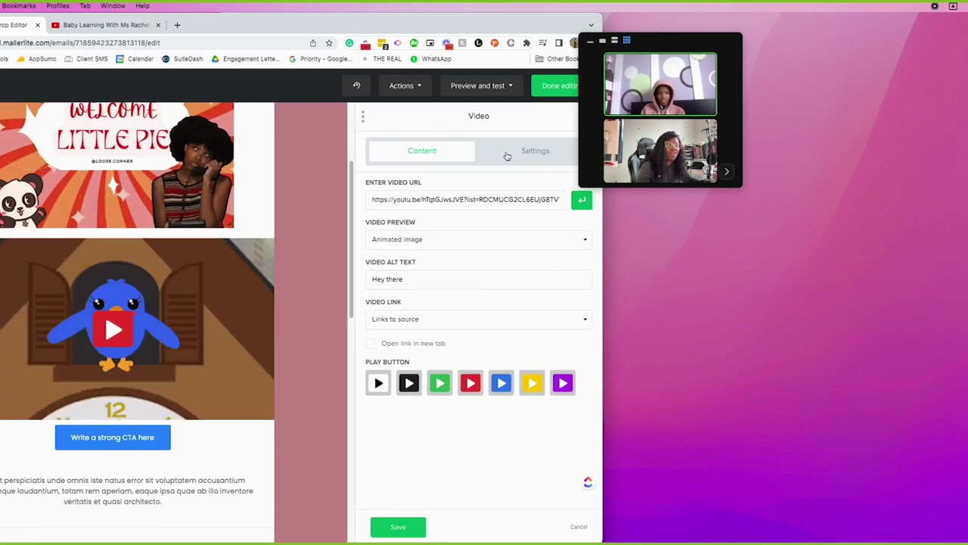
pyautogui.click(522, 151)
pyautogui.click(397, 239)
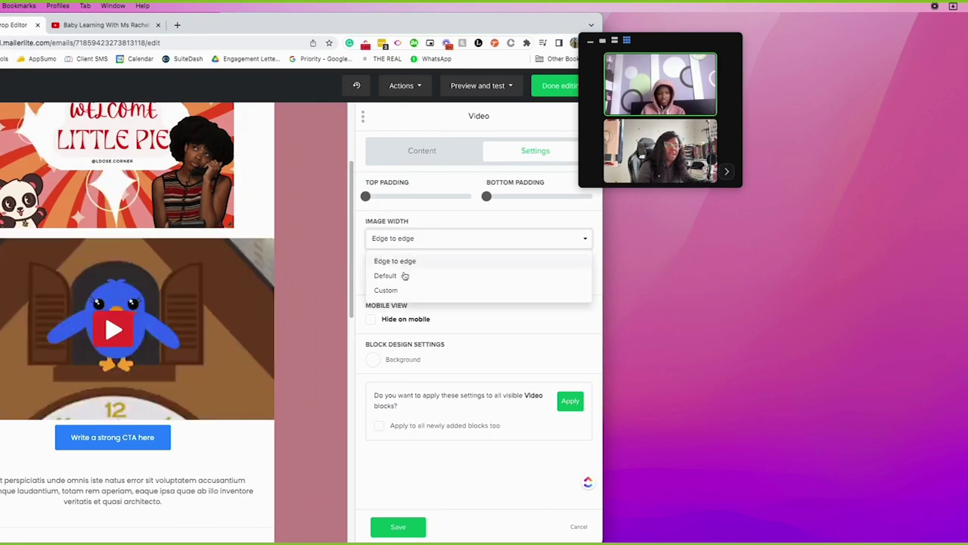
pyautogui.click(402, 276)
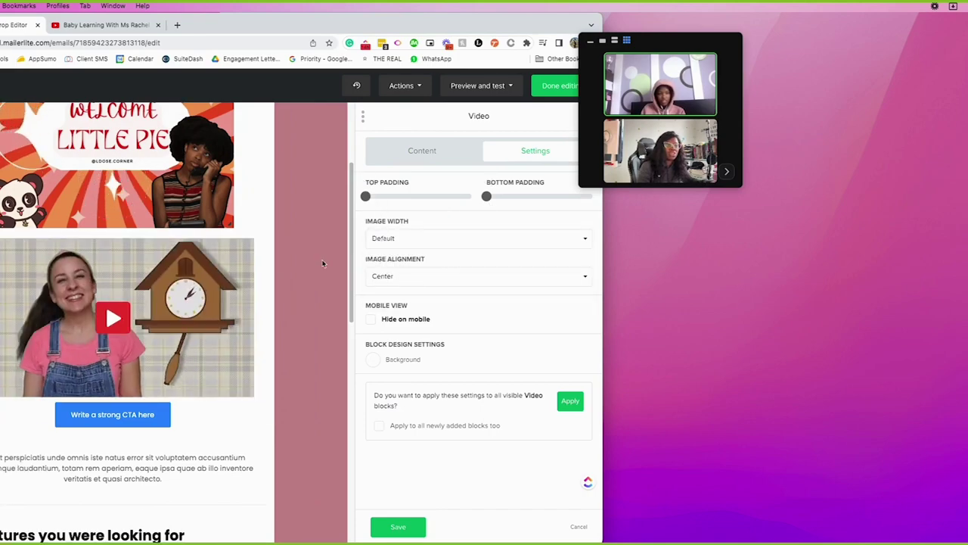
pyautogui.click(400, 238)
pyautogui.click(397, 287)
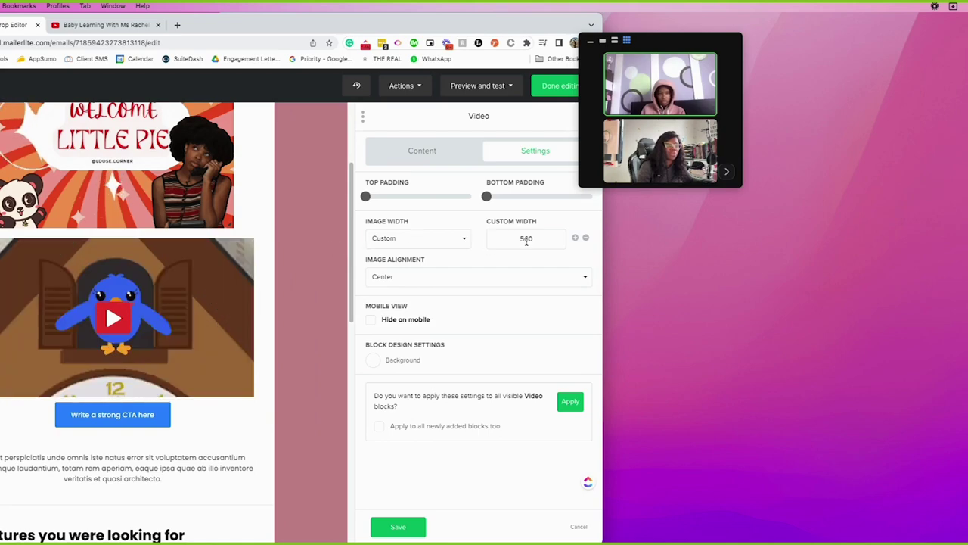
# Reduce the video's custom width to 480
pyautogui.click(587, 239)
pyautogui.click(586, 239)
pyautogui.click(586, 239)
pyautogui.click(586, 239)
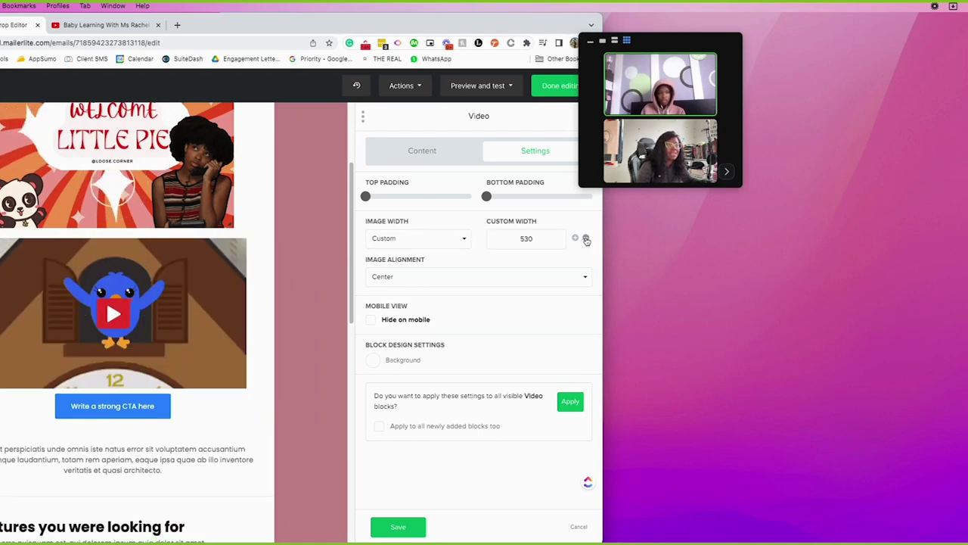
pyautogui.click(586, 239)
pyautogui.click(587, 239)
pyautogui.click(586, 239)
pyautogui.click(586, 239)
pyautogui.click(586, 239)
pyautogui.click(586, 240)
pyautogui.click(586, 239)
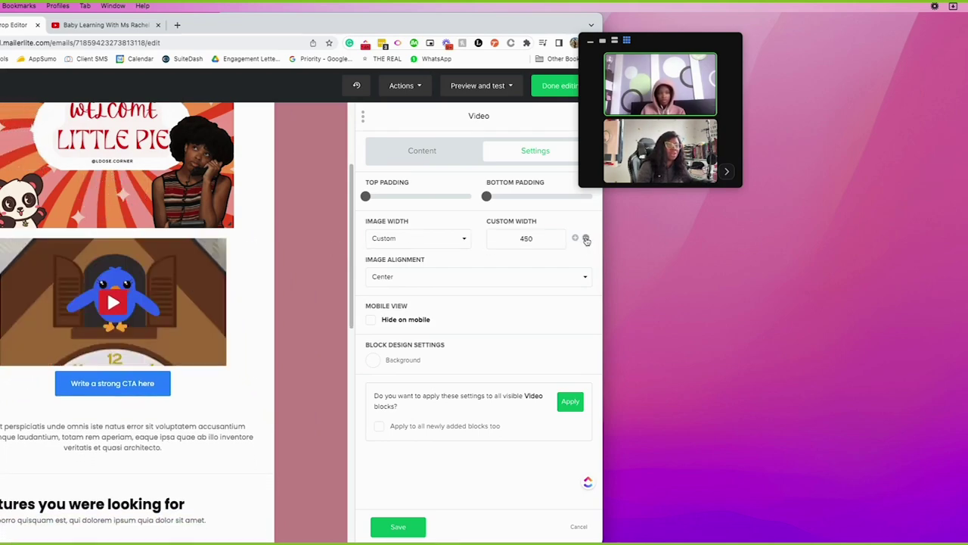
pyautogui.click(576, 239)
pyautogui.click(575, 239)
pyautogui.click(575, 239)
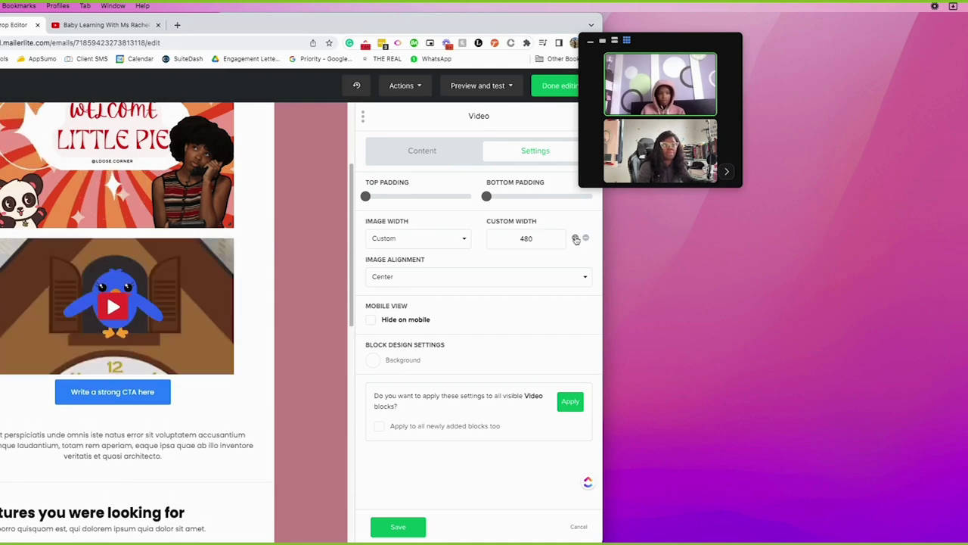
pyautogui.click(576, 240)
pyautogui.click(586, 239)
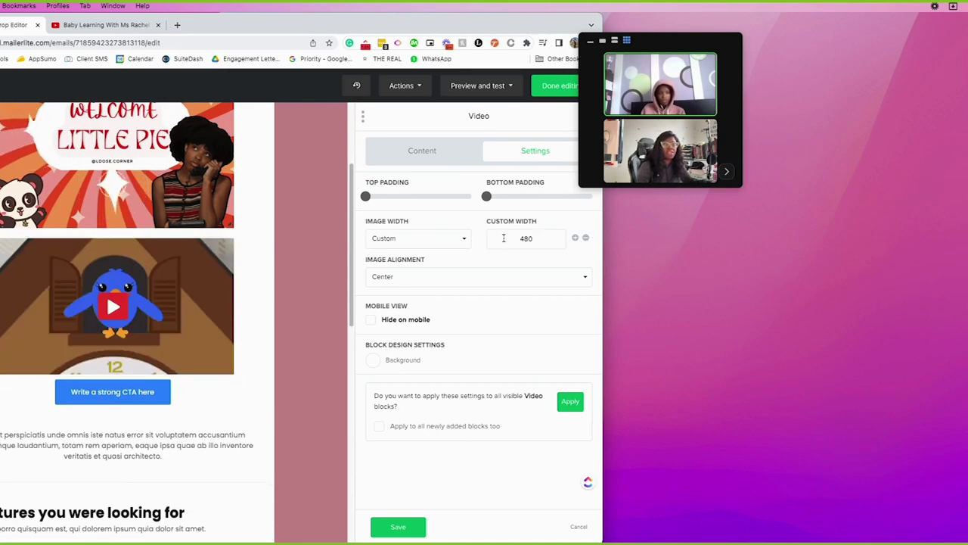
# Move the "Write a strong CTA here" button block up so it sits between the welcome image and the video
pyautogui.scroll(2, 189, 303)
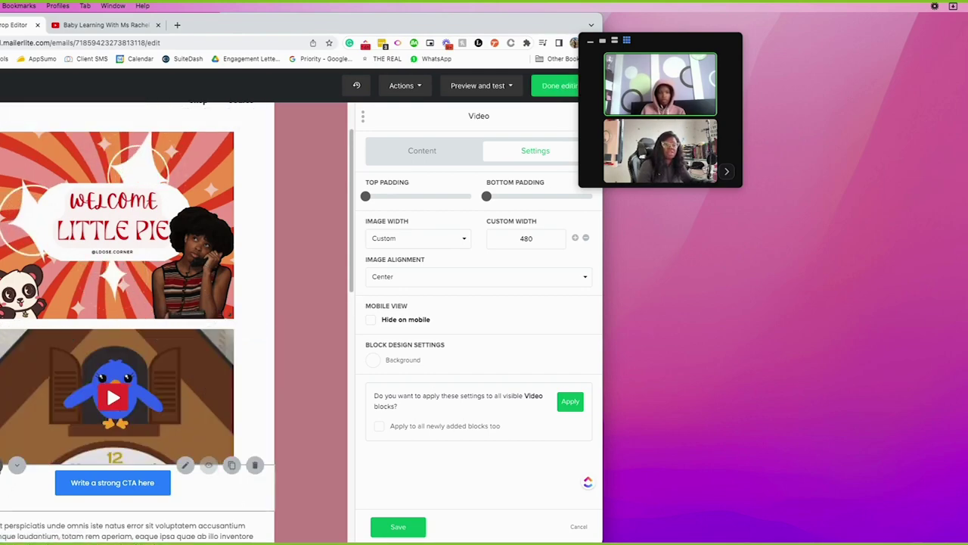
pyautogui.click(17, 465)
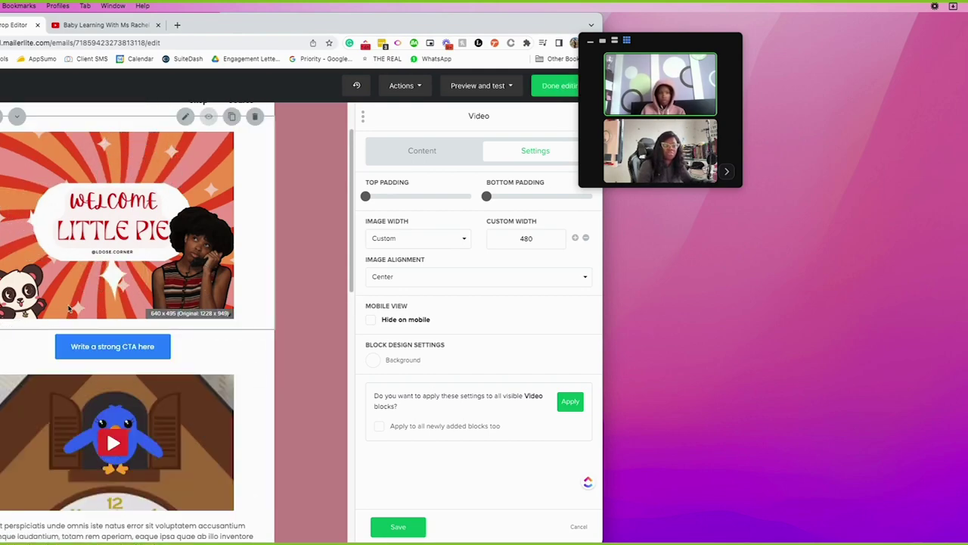
pyautogui.click(17, 328)
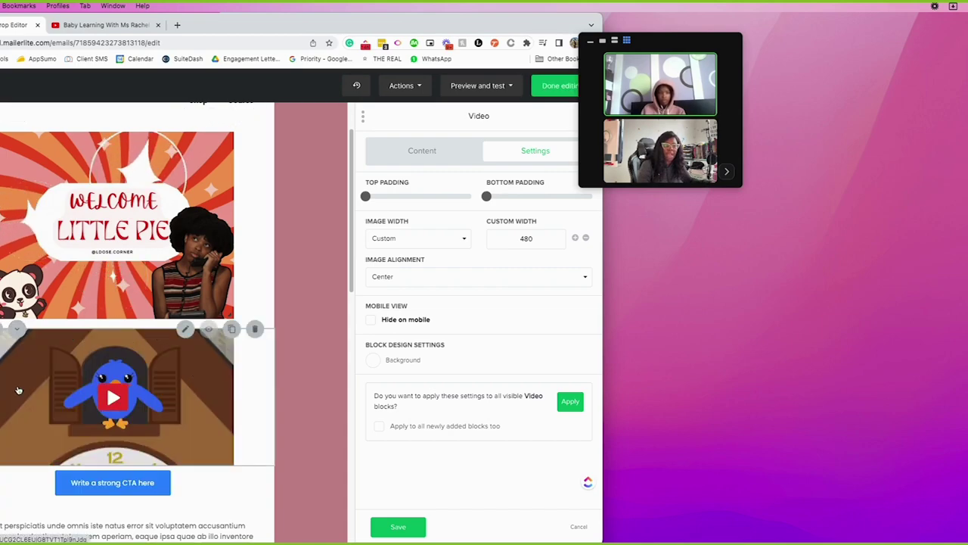
pyautogui.scroll(-1, 13, 455)
pyautogui.click(16, 415)
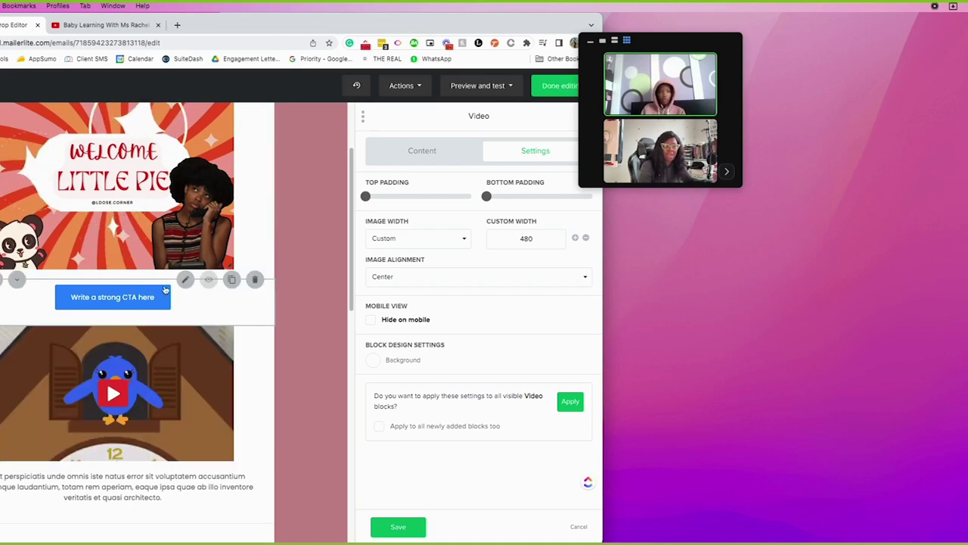
# Open the CTA button block's content, duplicate the block below itself and delete the copy
pyautogui.click(186, 280)
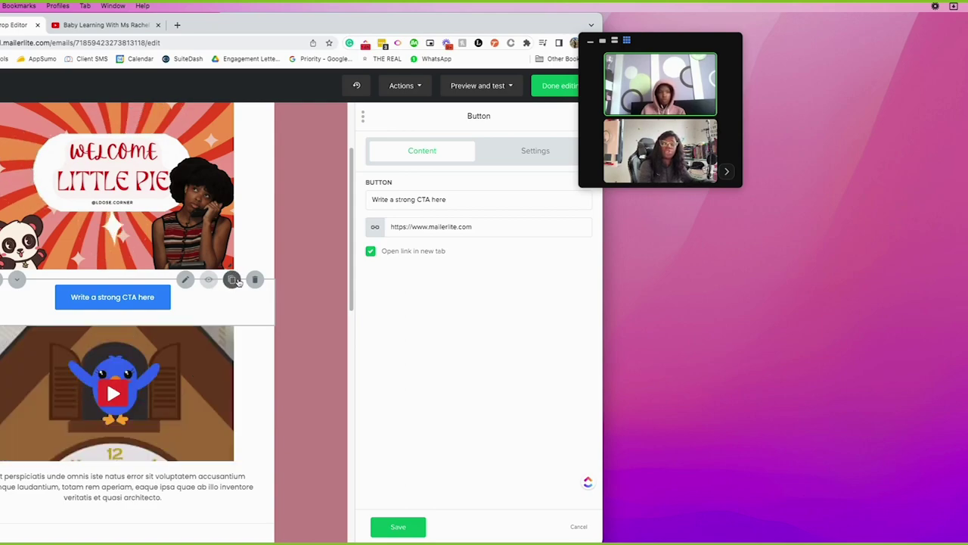
pyautogui.click(233, 281)
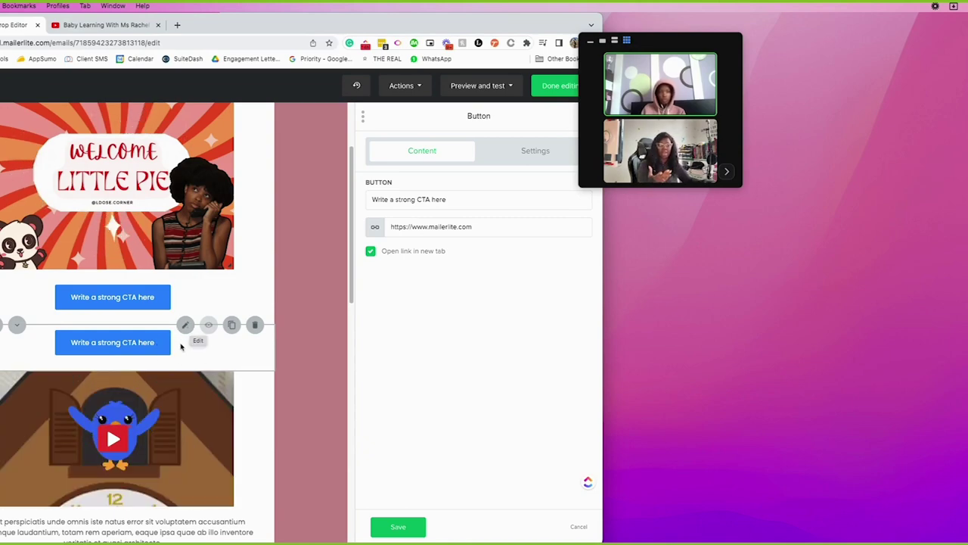
pyautogui.click(255, 326)
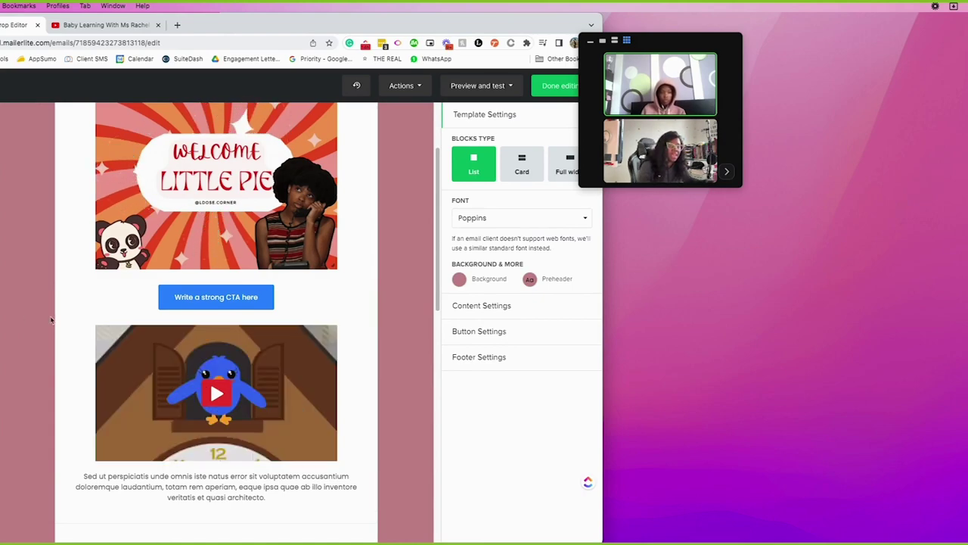
# Insert the "Last week's blog posts" block between the text under the video and the features section
pyautogui.scroll(-2, 128, 364)
pyautogui.scroll(-5, 128, 364)
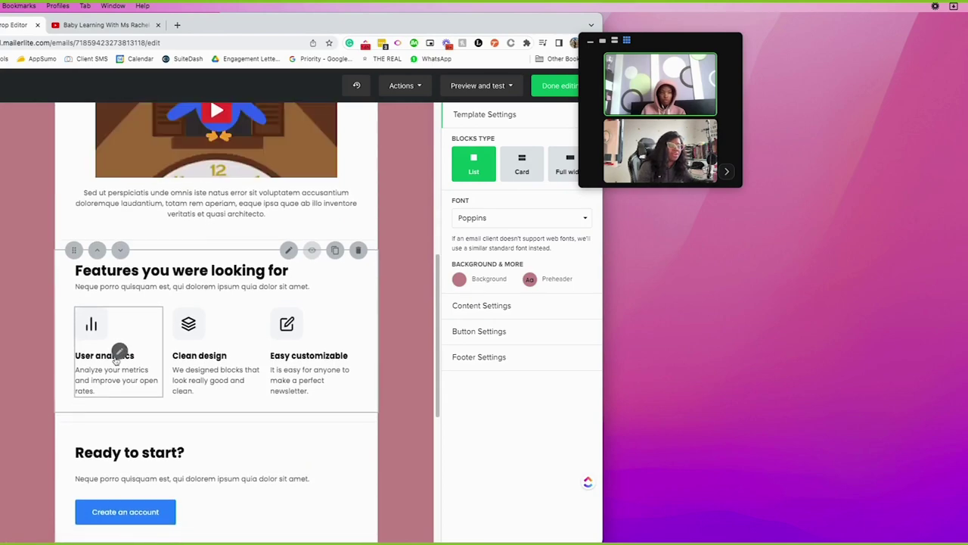
pyautogui.moveTo(4, 317); pyautogui.dragTo(156, 252)
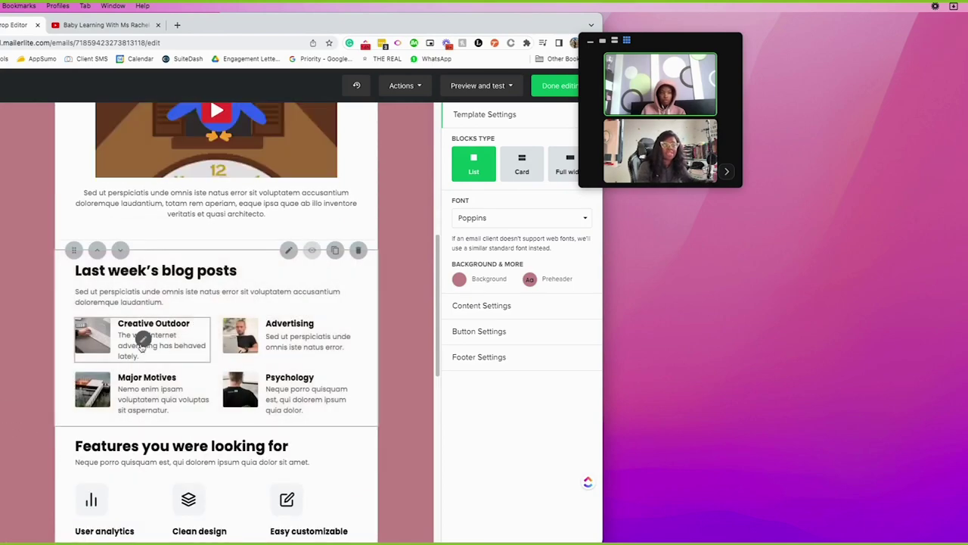
# Open the Creative Outdoor blog post item, examine its image, heading, link and text fields, and close it
pyautogui.click(143, 338)
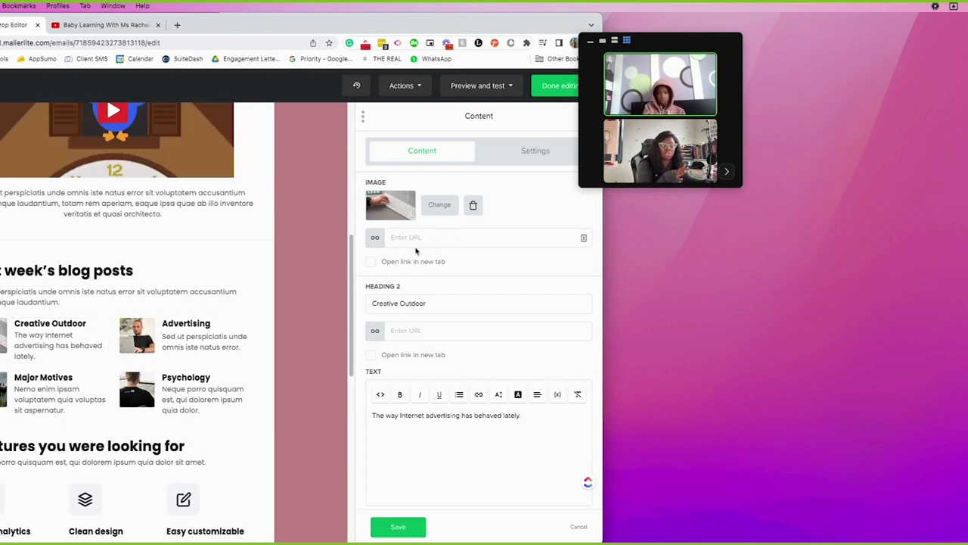
pyautogui.scroll(-3, 101, 277)
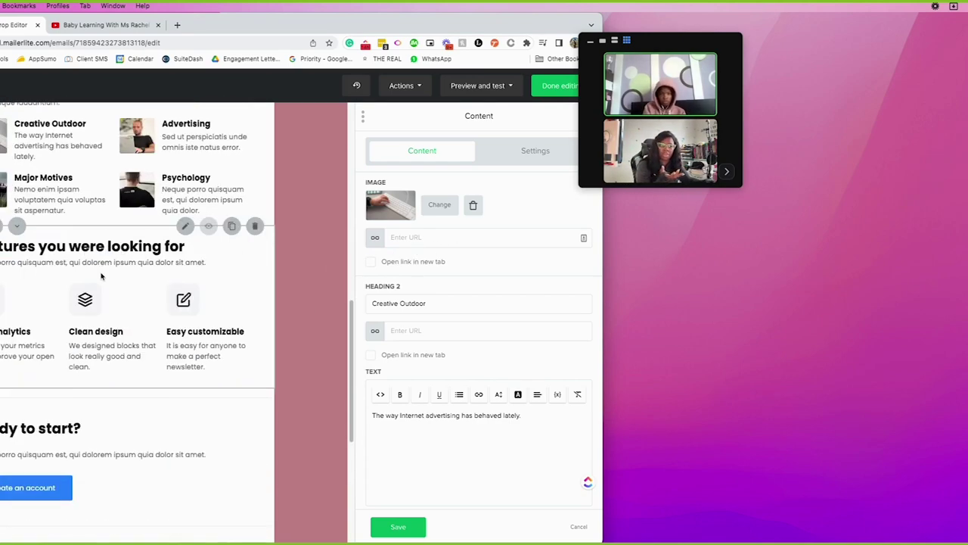
pyautogui.scroll(6, 101, 255)
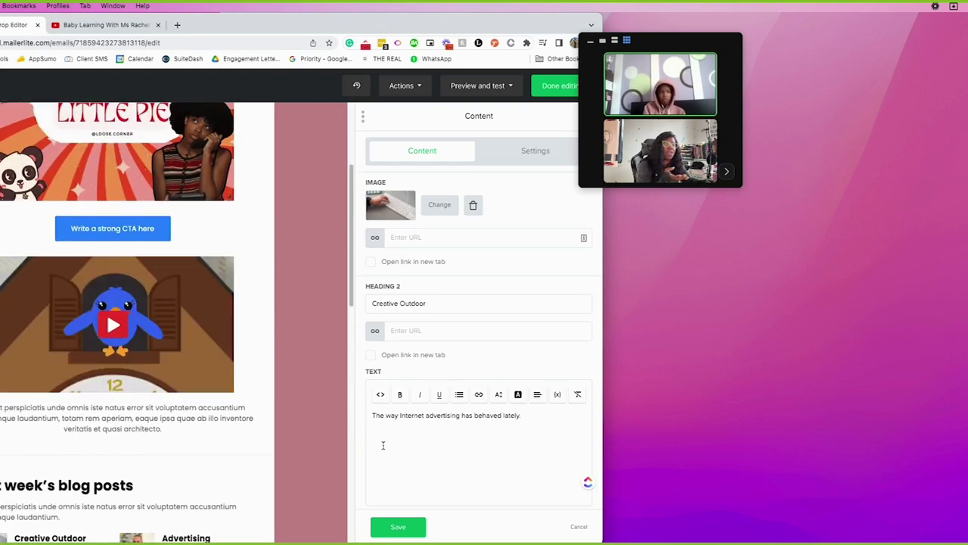
pyautogui.click(324, 275)
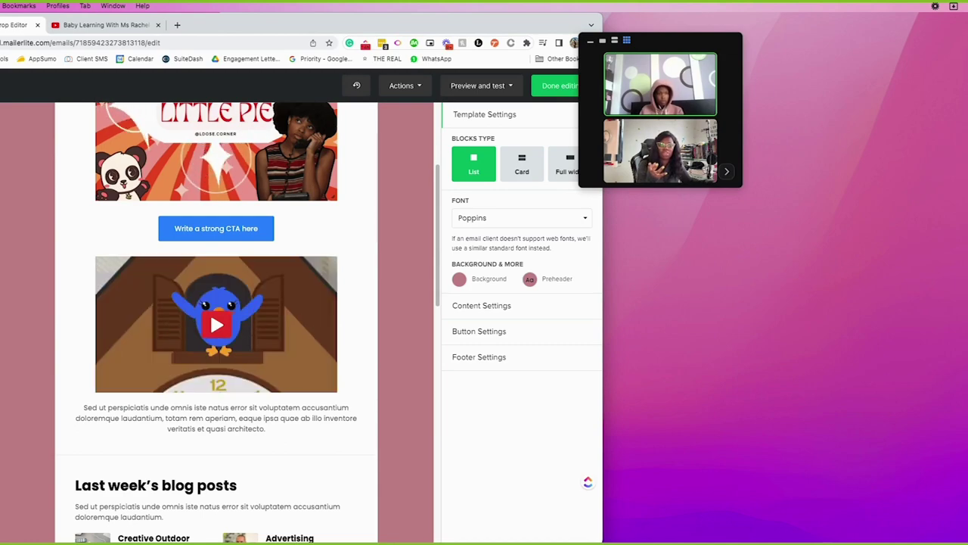
# Insert a two-image gallery block below the features section and a large-image article block between the features and the gallery
pyautogui.scroll(-5, 97, 403)
pyautogui.scroll(-3, 97, 402)
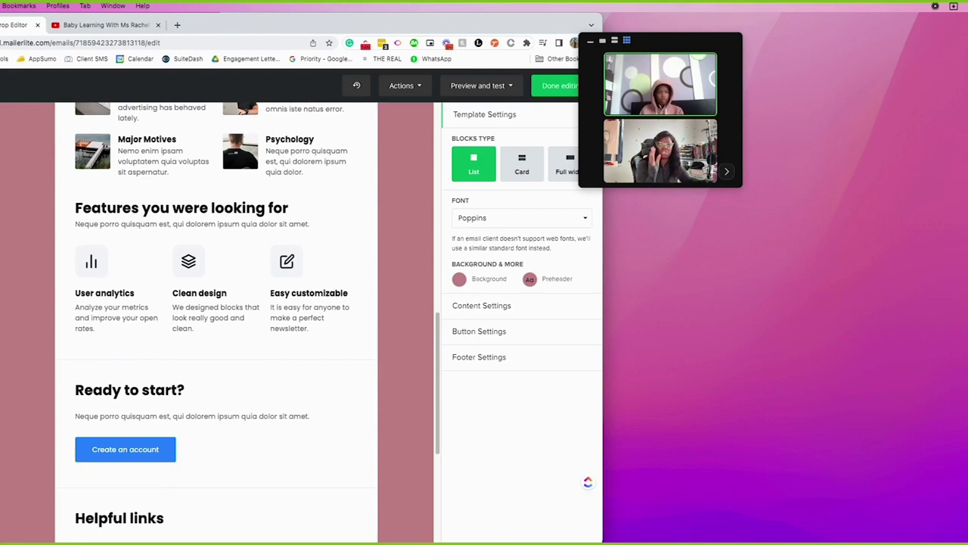
pyautogui.moveTo(1, 281); pyautogui.dragTo(129, 342)
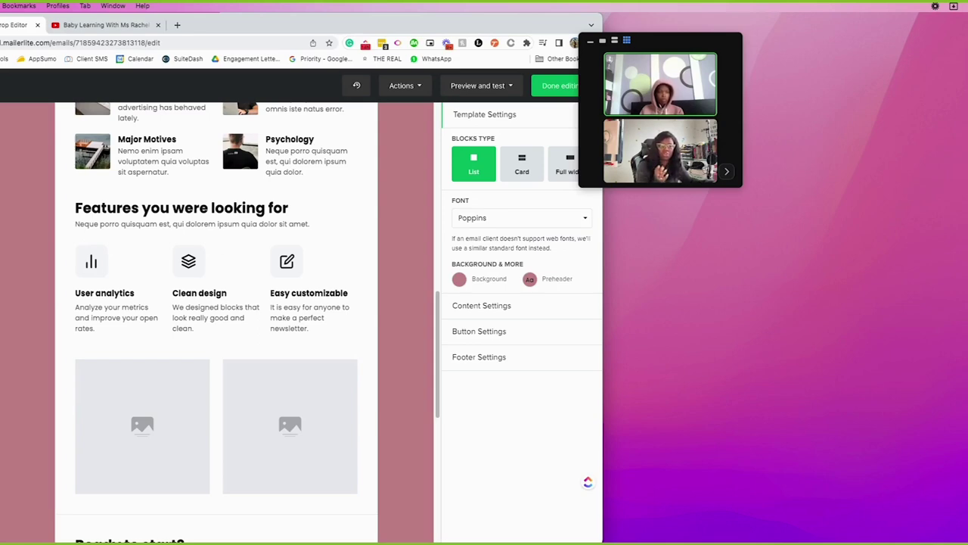
pyautogui.moveTo(1, 227); pyautogui.dragTo(119, 286)
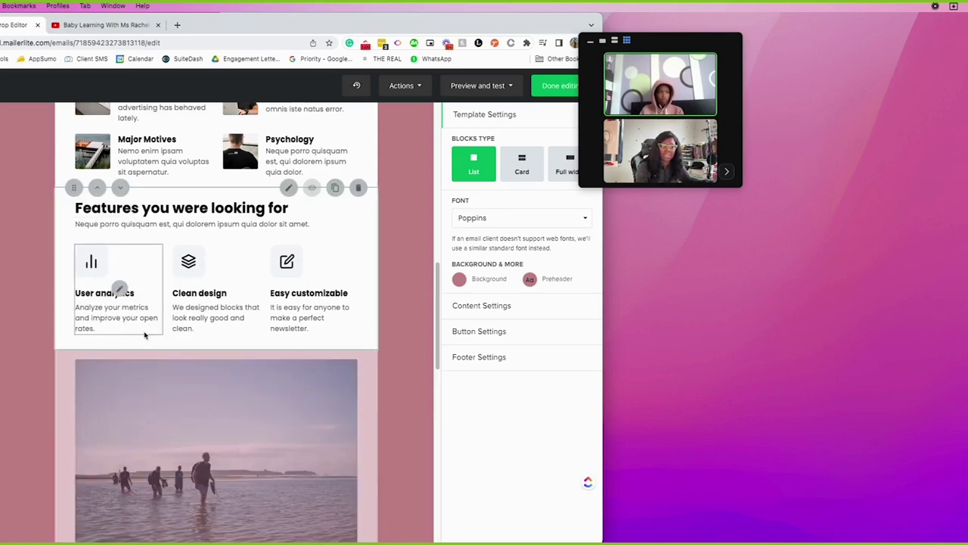
# Insert a left-aligned single product block between the article and the image gallery, review its content fields and save it
pyautogui.scroll(-8, 113, 348)
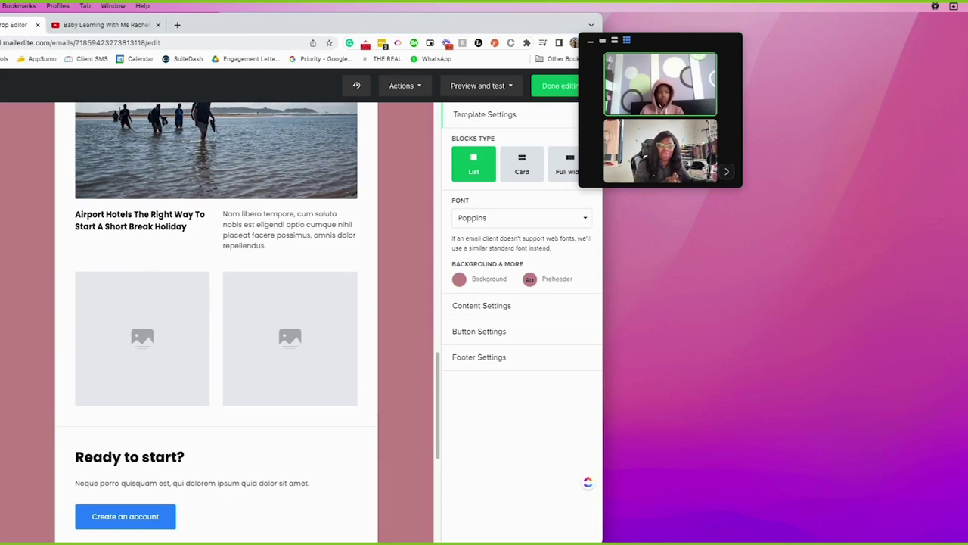
pyautogui.moveTo(2, 249); pyautogui.dragTo(162, 259)
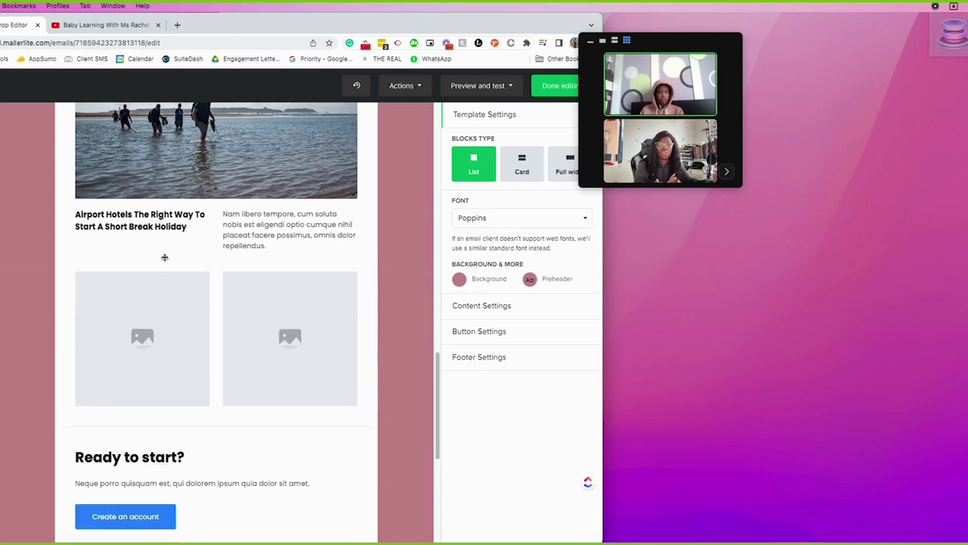
pyautogui.click(140, 333)
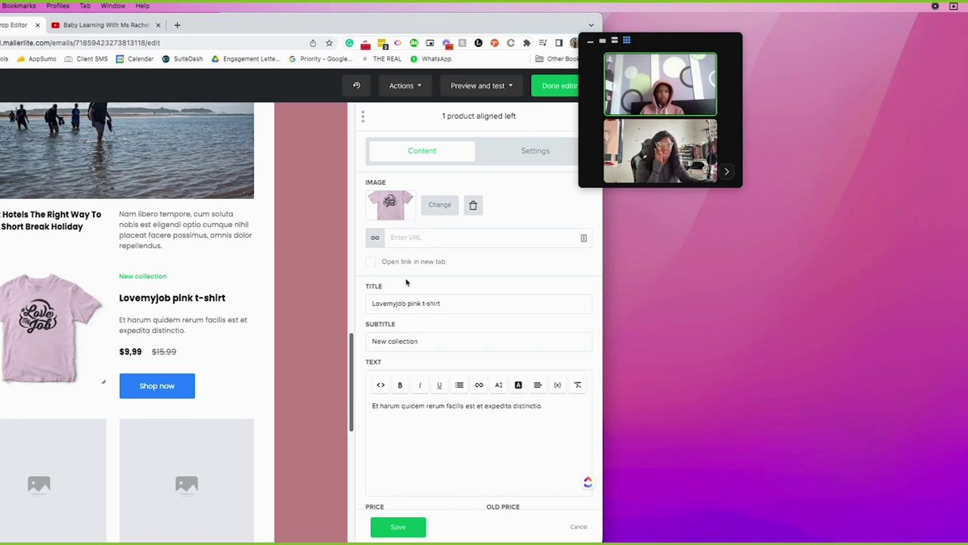
pyautogui.scroll(-3, 428, 403)
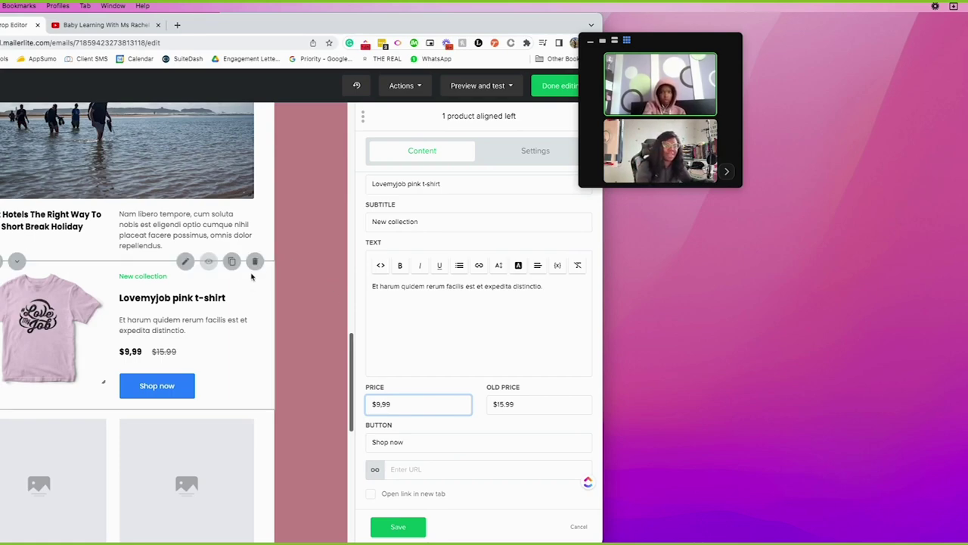
pyautogui.click(398, 526)
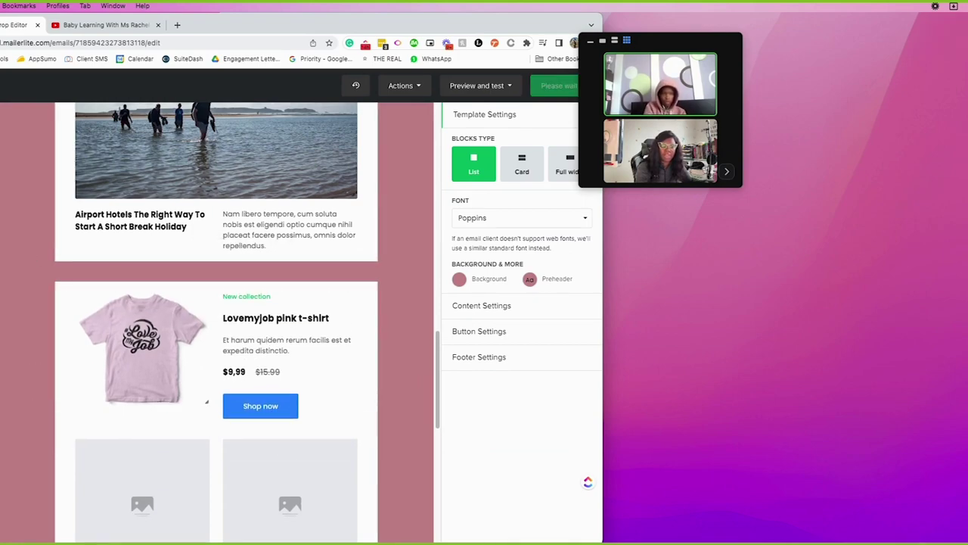
# Open the spacer above the product block, try adjusting its spacing and delete the spacer
pyautogui.click(136, 270)
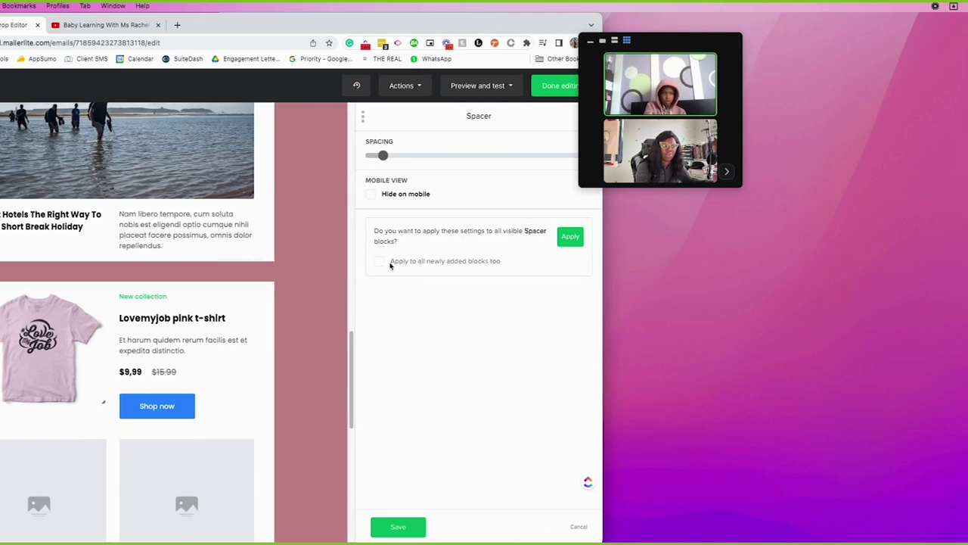
pyautogui.moveTo(457, 167); pyautogui.dragTo(388, 155)
pyautogui.click(257, 264)
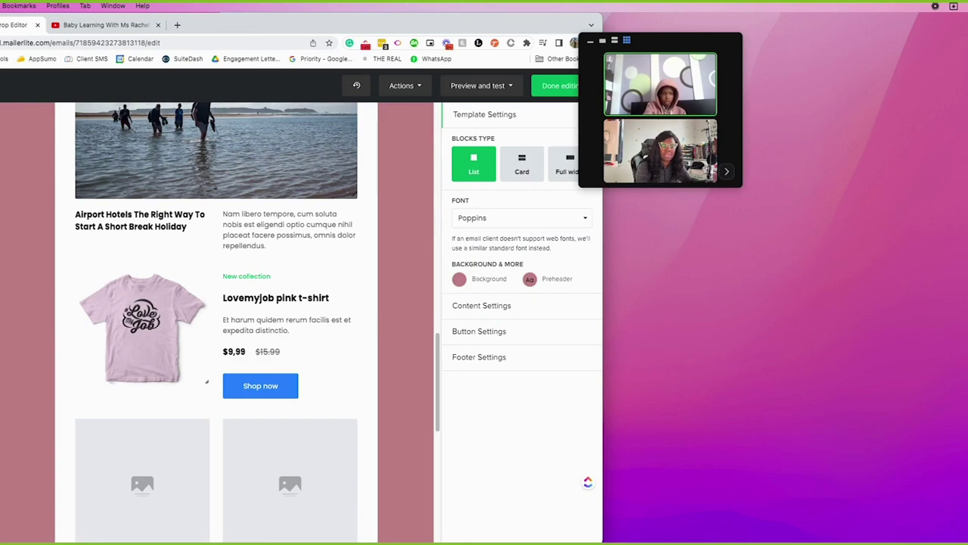
# Insert a countdown timer block between the navigation and the welcome image and open its content settings
pyautogui.scroll(15, 64, 348)
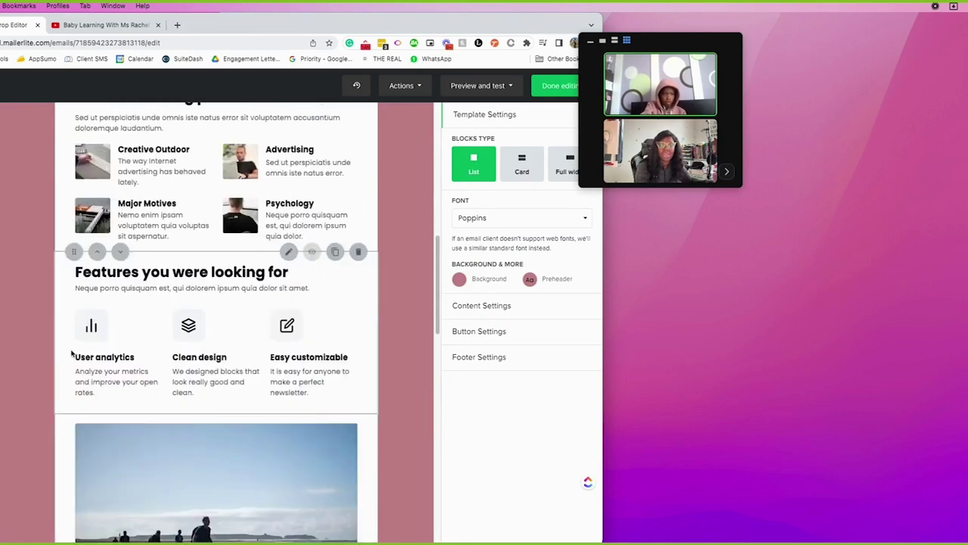
pyautogui.press('super+z')
pyautogui.press('super+z')
pyautogui.press('super+z')
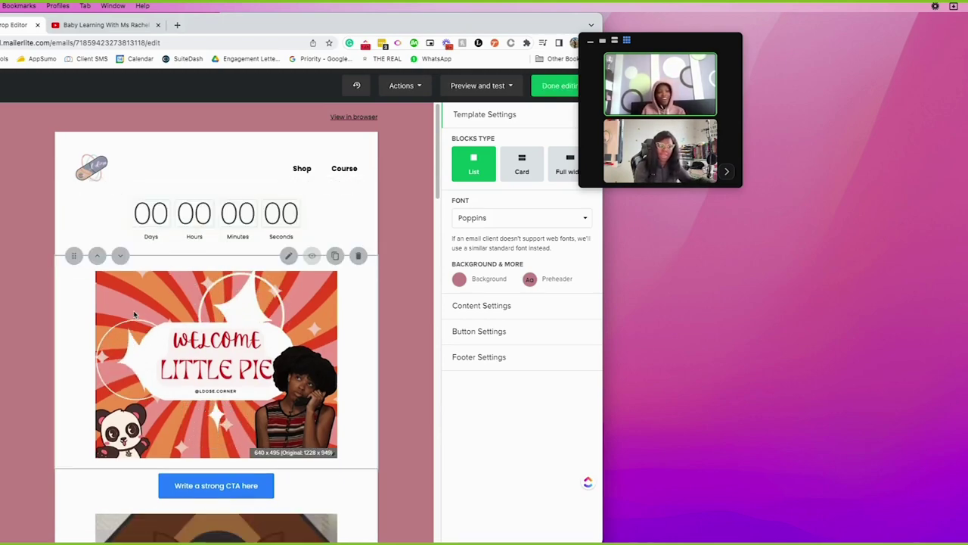
pyautogui.click(156, 212)
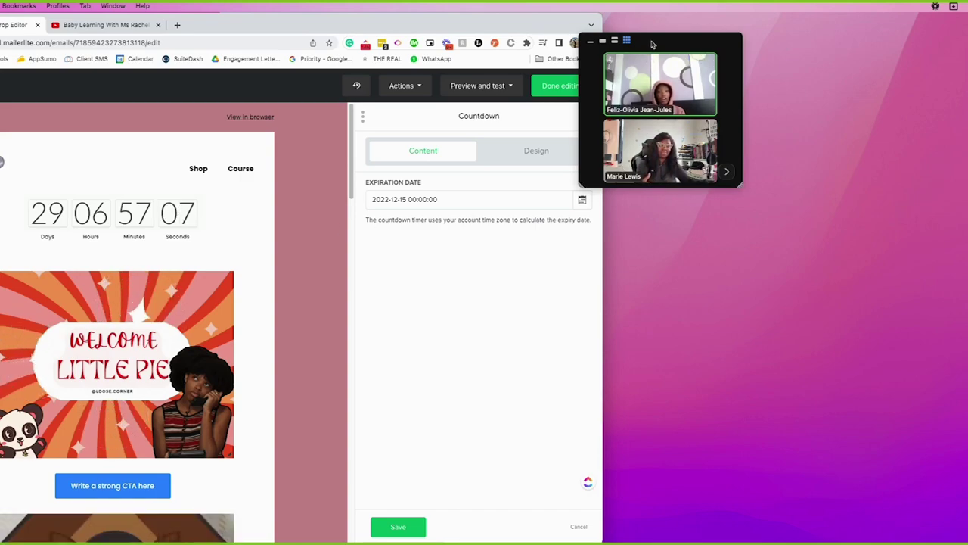
# Shrink the floating video-call window, move it clear of the countdown's expiration date settings, and close the countdown settings
pyautogui.moveTo(658, 39); pyautogui.dragTo(0, 125)
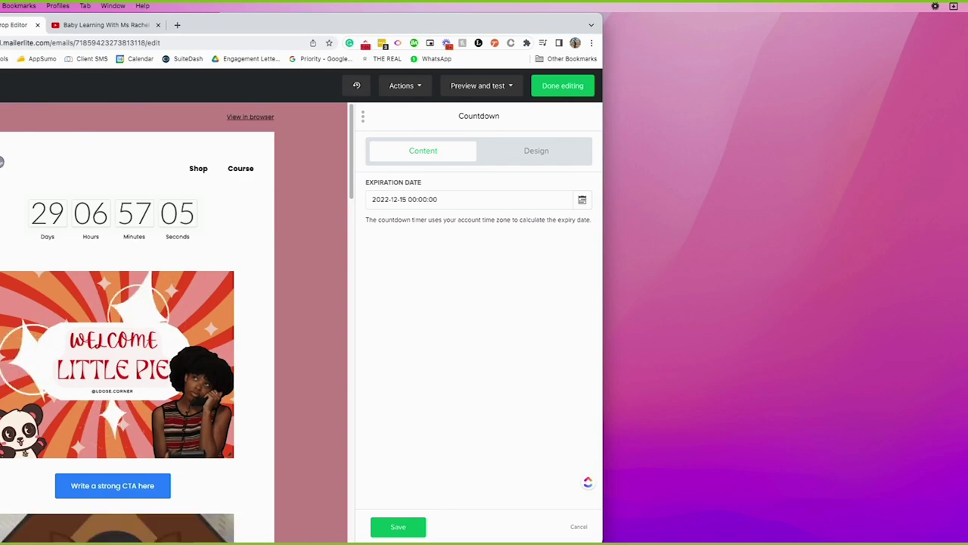
pyautogui.moveTo(3, 348); pyautogui.dragTo(544, 201)
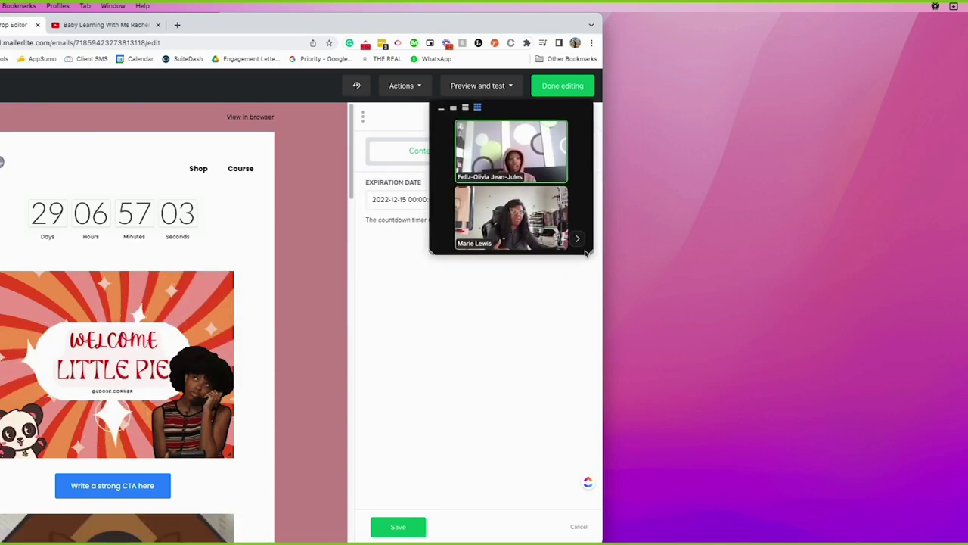
pyautogui.moveTo(589, 252); pyautogui.dragTo(548, 237)
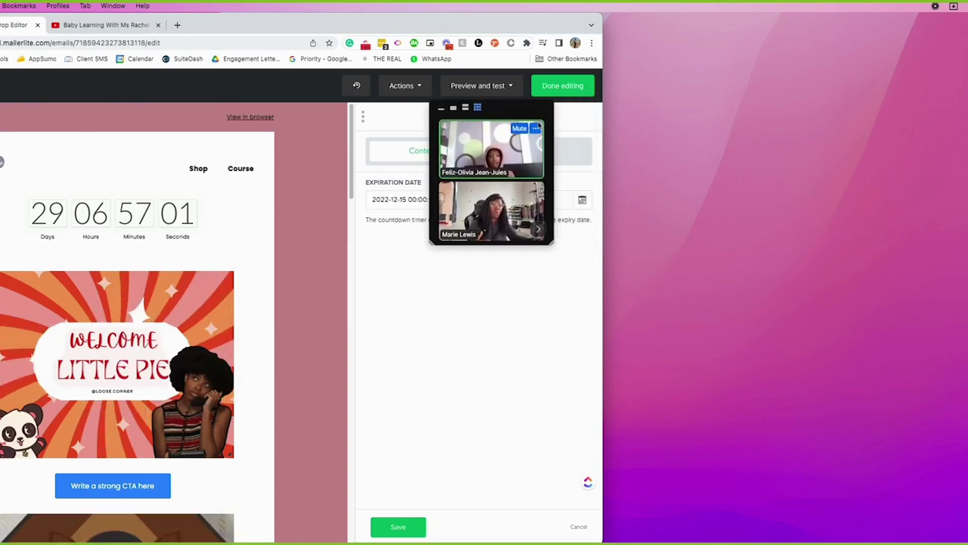
pyautogui.moveTo(521, 110); pyautogui.dragTo(653, 365)
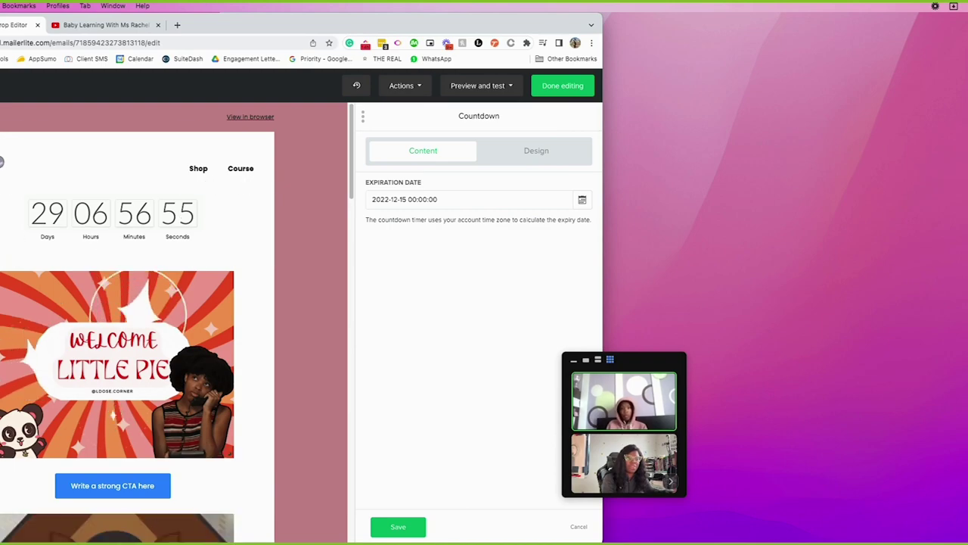
pyautogui.click(241, 412)
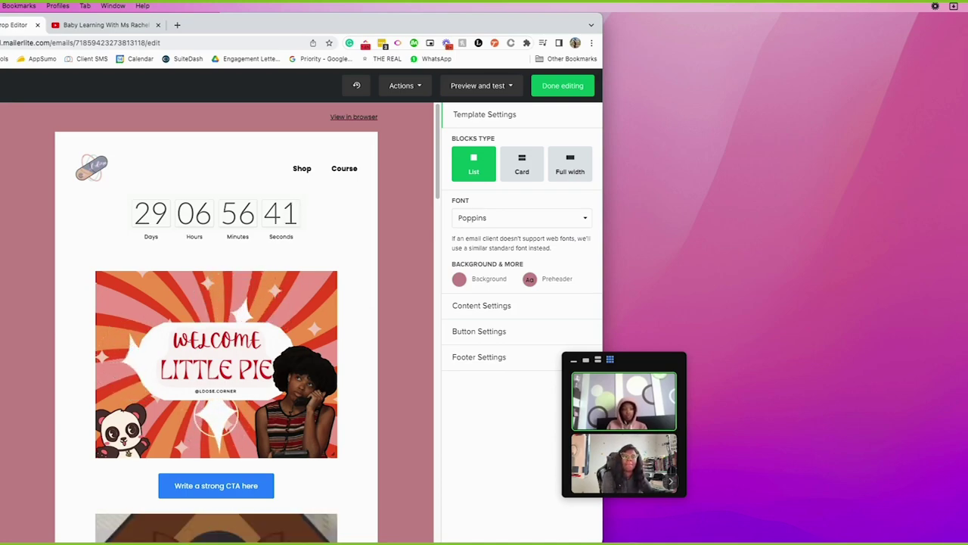
# Add a digital signature block and place it between the text under the video and the "Last week's blog posts" section
pyautogui.moveTo(4, 363)
pyautogui.mouseDown()
pyautogui.moveTo(151, 411)
pyautogui.moveTo(143, 380)
pyautogui.moveTo(151, 317)
pyautogui.moveTo(159, 373)
pyautogui.moveTo(74, 356)
pyautogui.mouseUp()
pyautogui.scroll(-10, 148, 401)
pyautogui.scroll(-10, 146, 383)
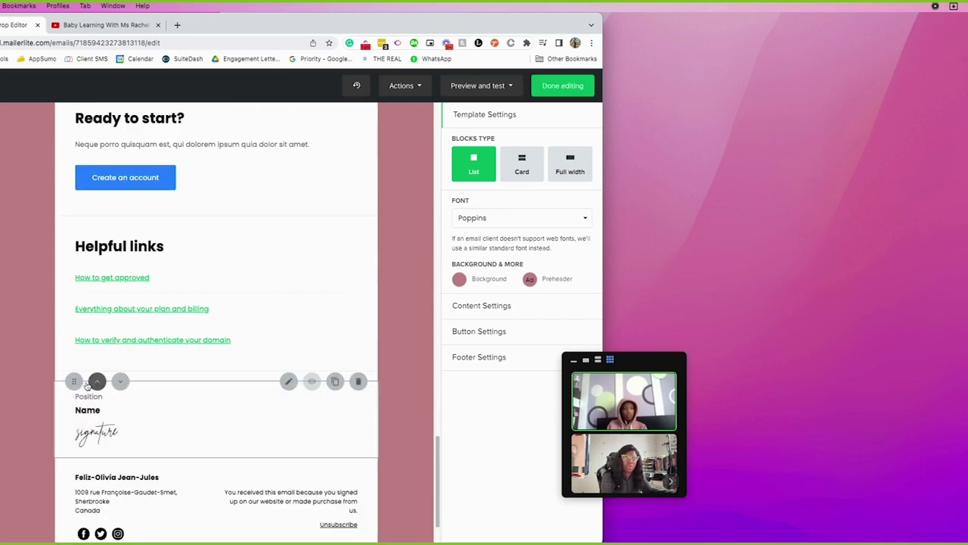
pyautogui.moveTo(73, 381); pyautogui.dragTo(96, 251)
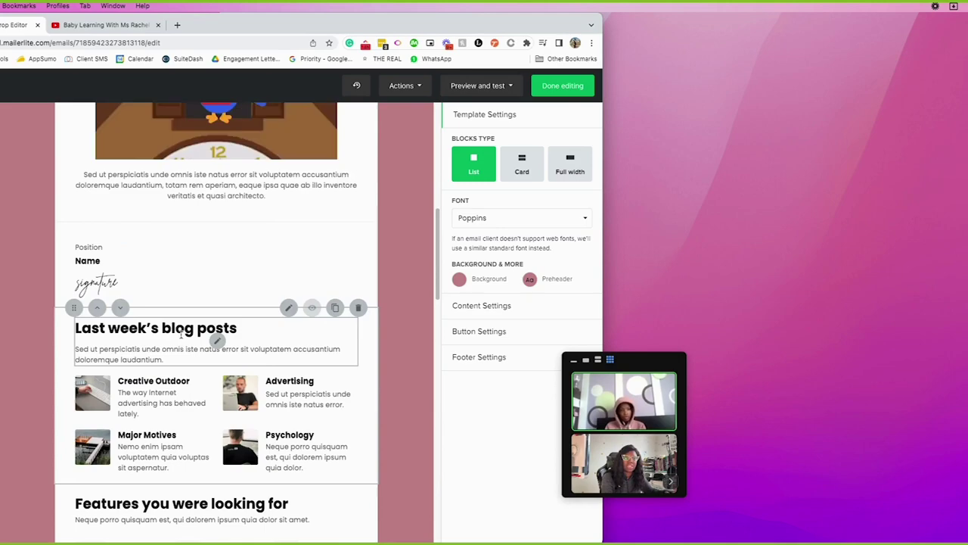
# Open the digital signature block, review its content and design settings, and save it
pyautogui.click(104, 255)
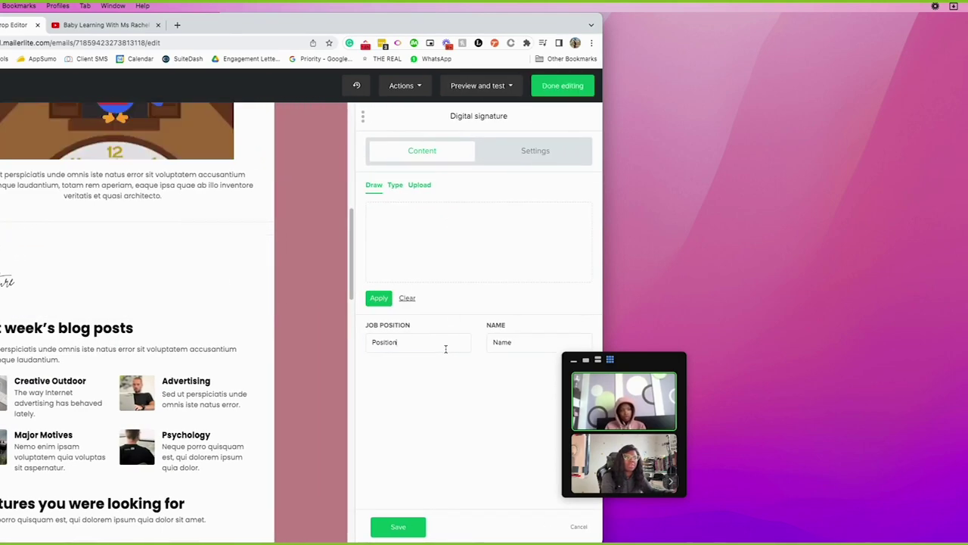
pyautogui.click(445, 348)
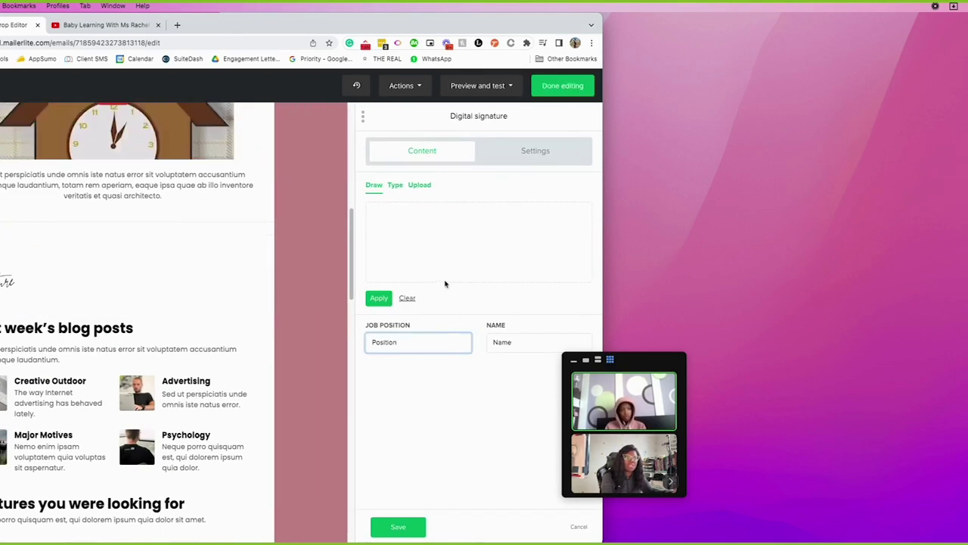
pyautogui.click(507, 151)
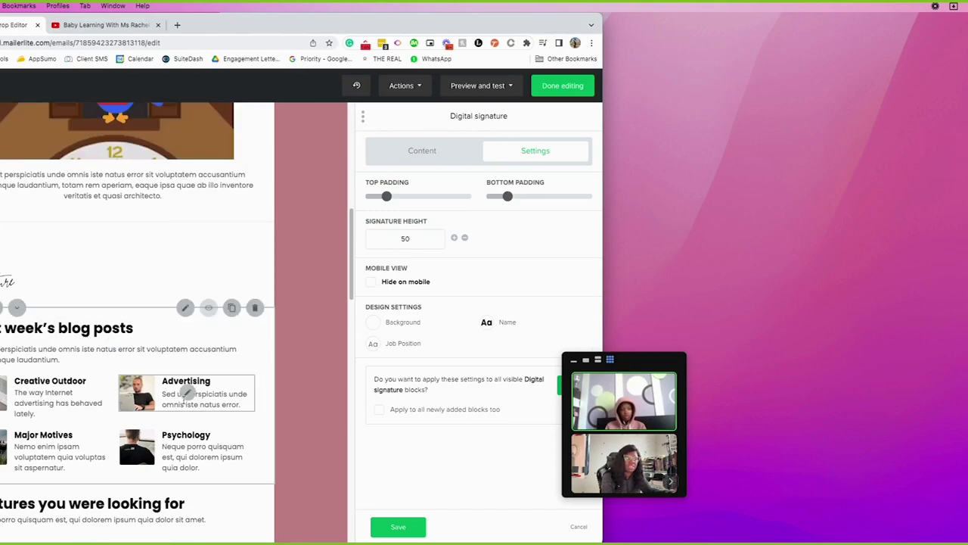
pyautogui.click(397, 526)
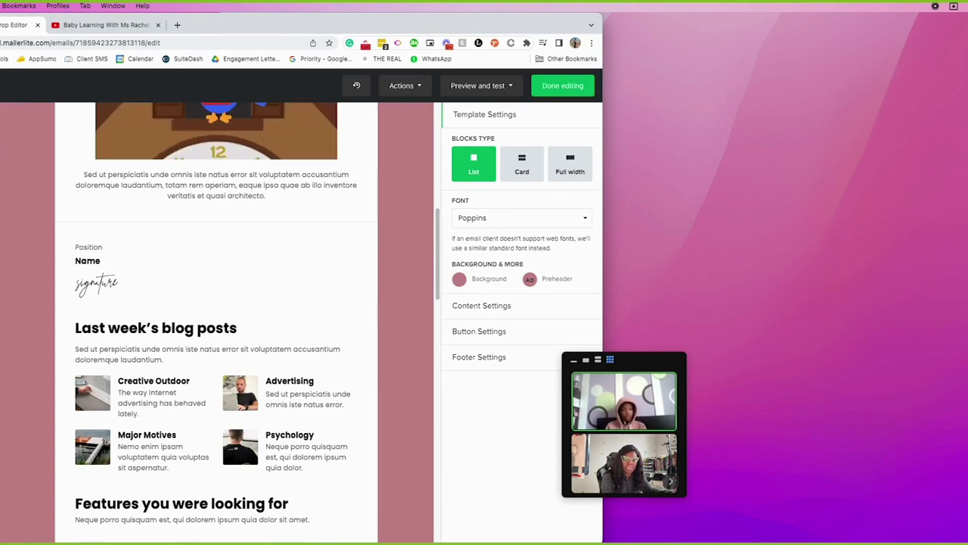
# Add a second, centred digital signature block above the first one, draw a freehand signature in it and apply the drawing
pyautogui.moveTo(140, 250); pyautogui.dragTo(146, 250)
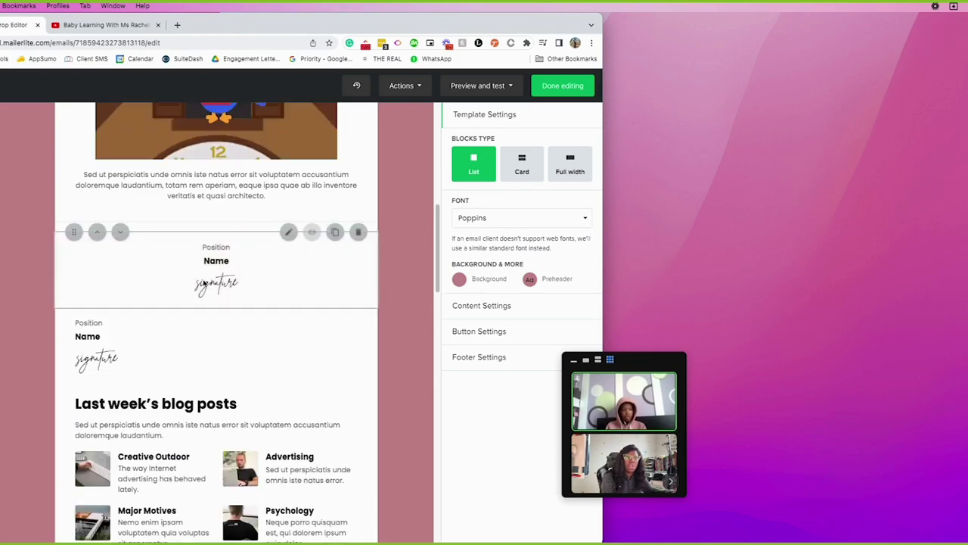
pyautogui.moveTo(404, 279)
pyautogui.mouseDown()
pyautogui.moveTo(412, 215)
pyautogui.moveTo(383, 245)
pyautogui.mouseUp()
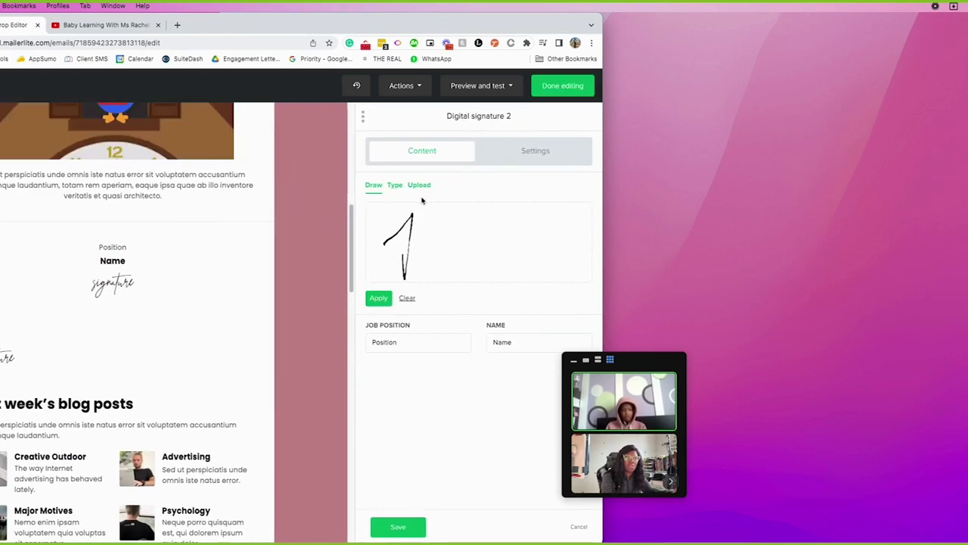
pyautogui.moveTo(600, 255); pyautogui.dragTo(447, 264)
pyautogui.click(394, 295)
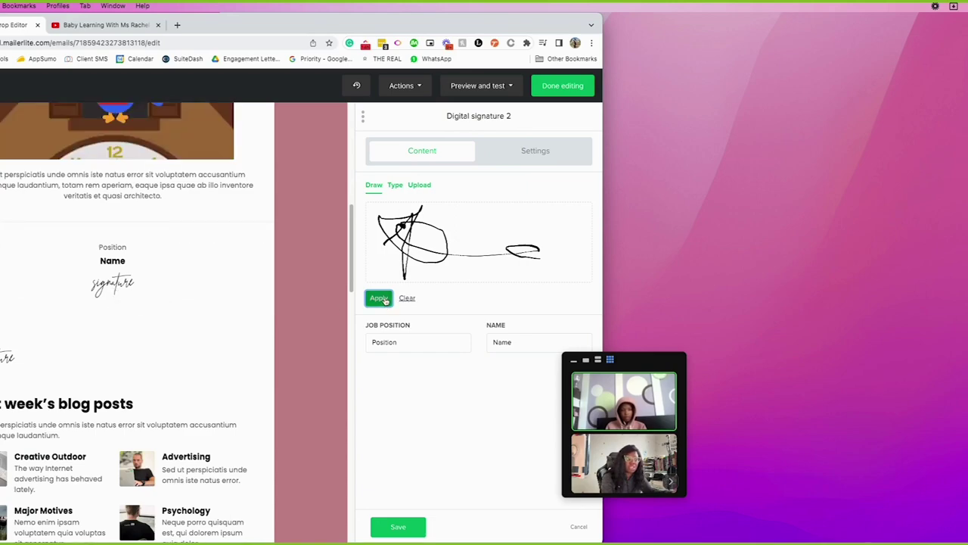
# Check the typed and uploaded signature options of the centred block, return to the drawn signature and apply it again
pyautogui.click(394, 188)
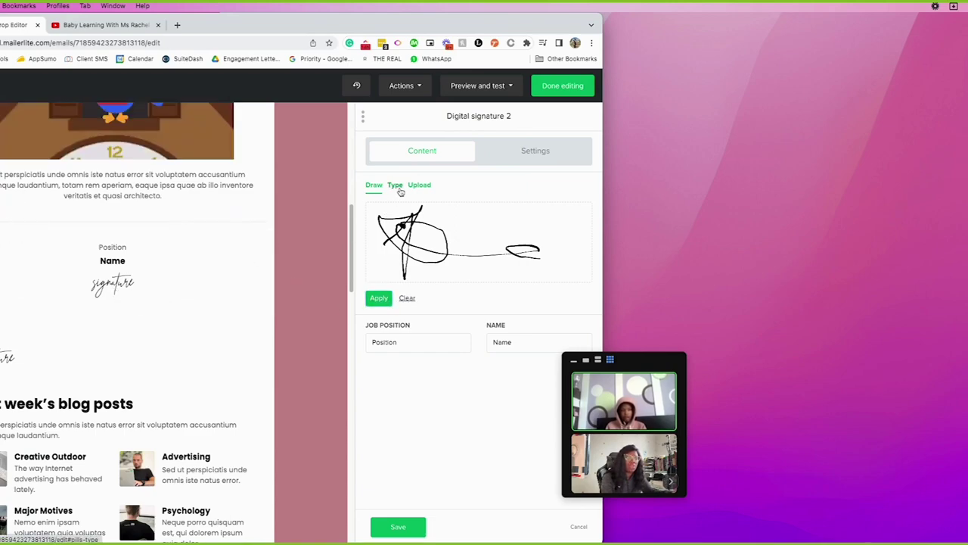
pyautogui.click(415, 189)
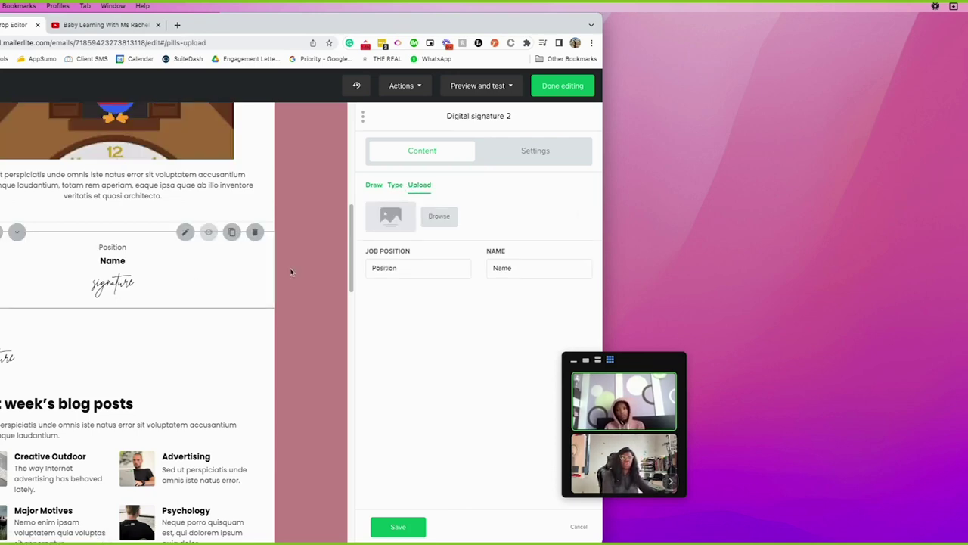
pyautogui.click(375, 186)
pyautogui.moveTo(381, 223); pyautogui.dragTo(401, 262)
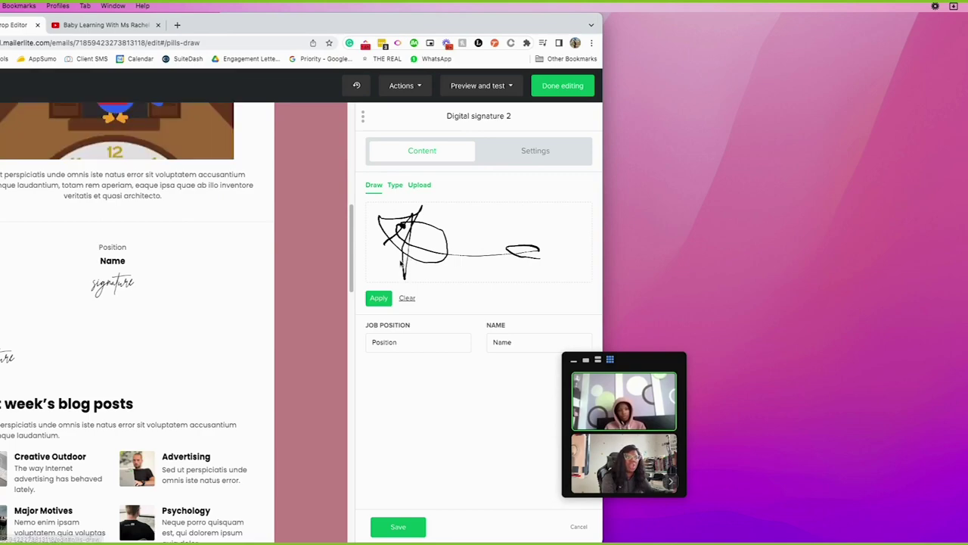
pyautogui.click(381, 297)
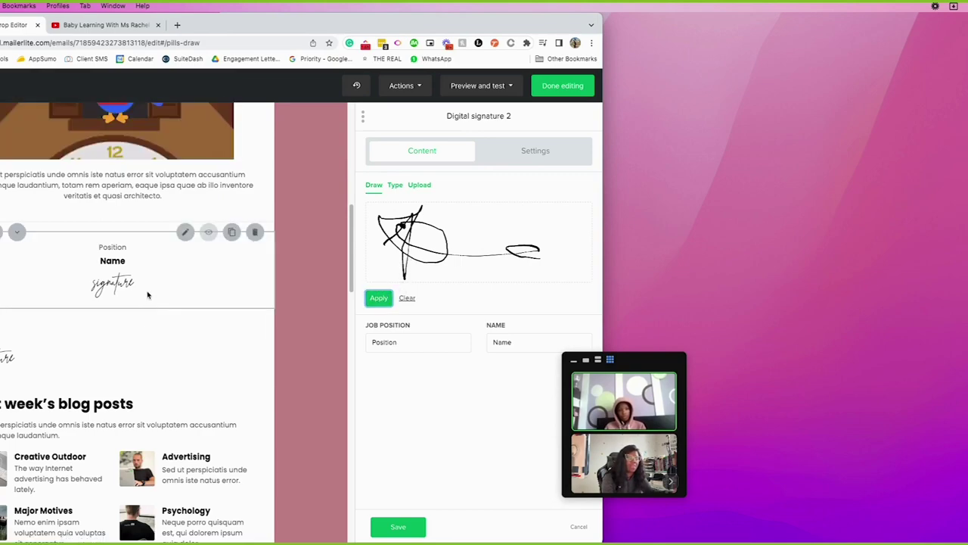
# Increase the centred block's signature height, return to its drawn signature content, and move the floating video-call window
pyautogui.click(507, 155)
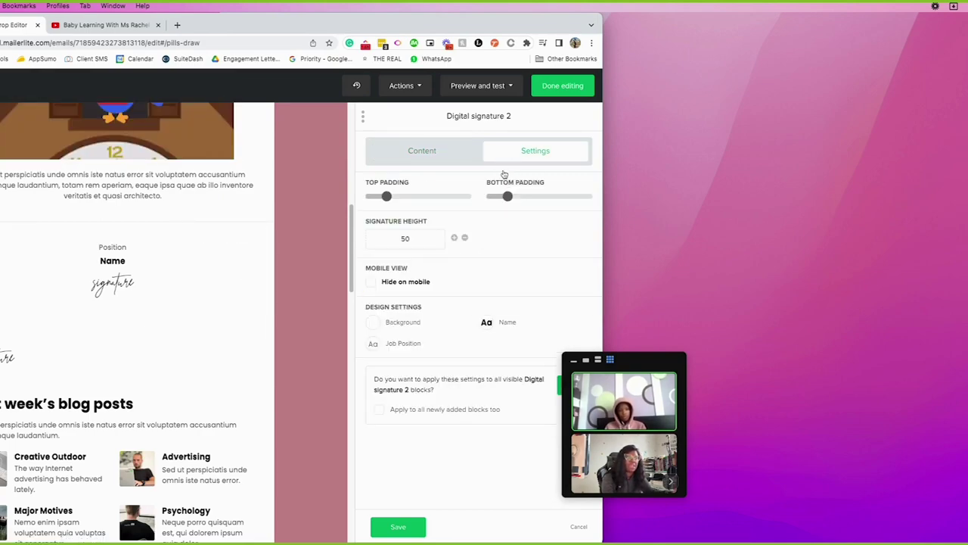
pyautogui.click(455, 239)
pyautogui.click(454, 238)
pyautogui.click(454, 238)
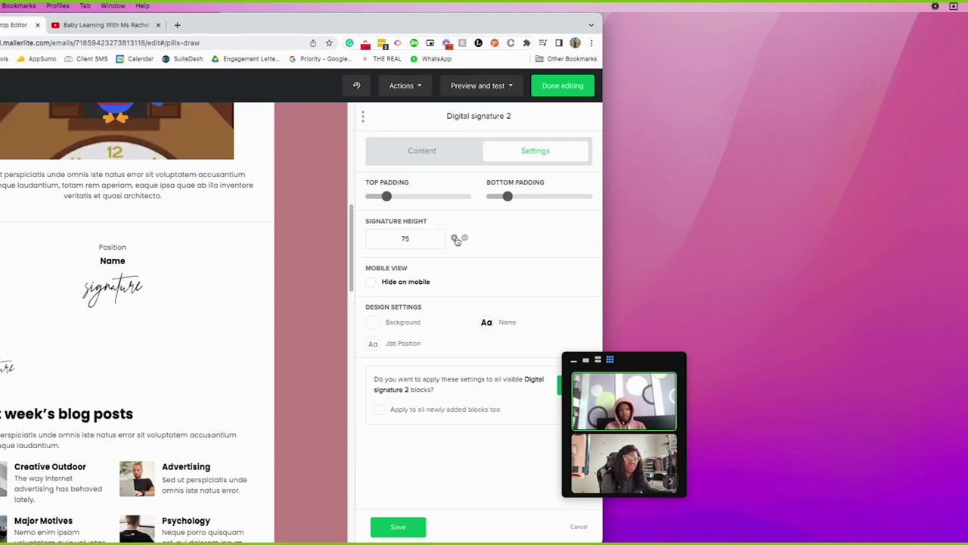
pyautogui.click(453, 238)
pyautogui.click(451, 158)
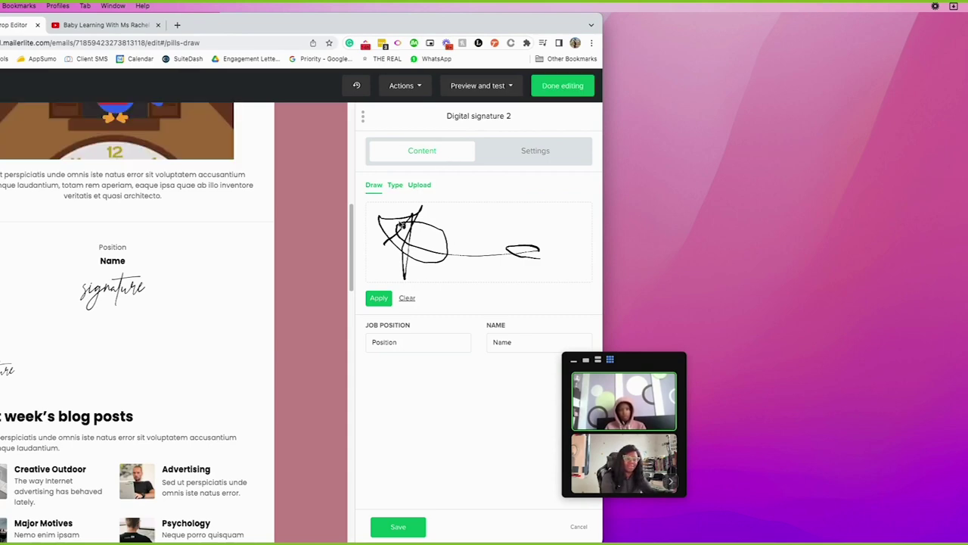
pyautogui.moveTo(648, 360); pyautogui.dragTo(595, 369)
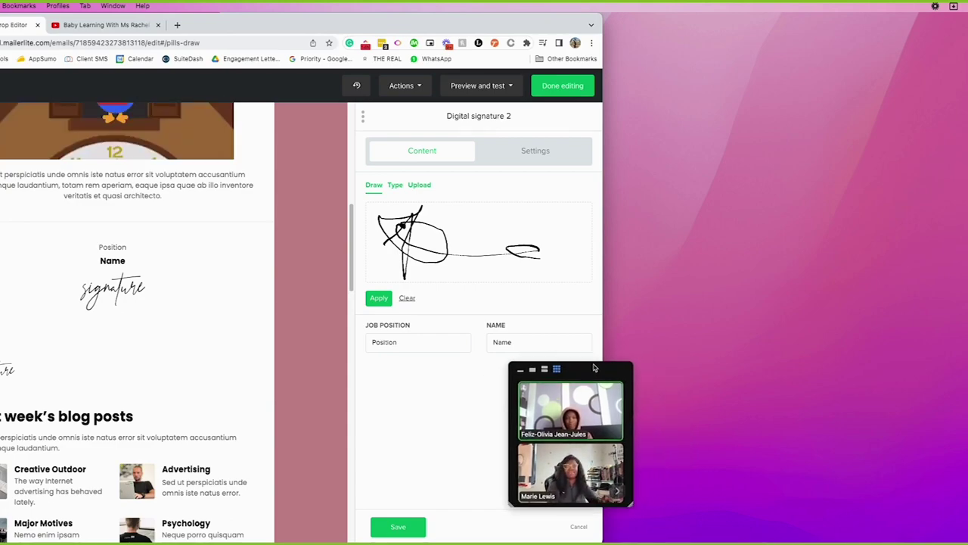